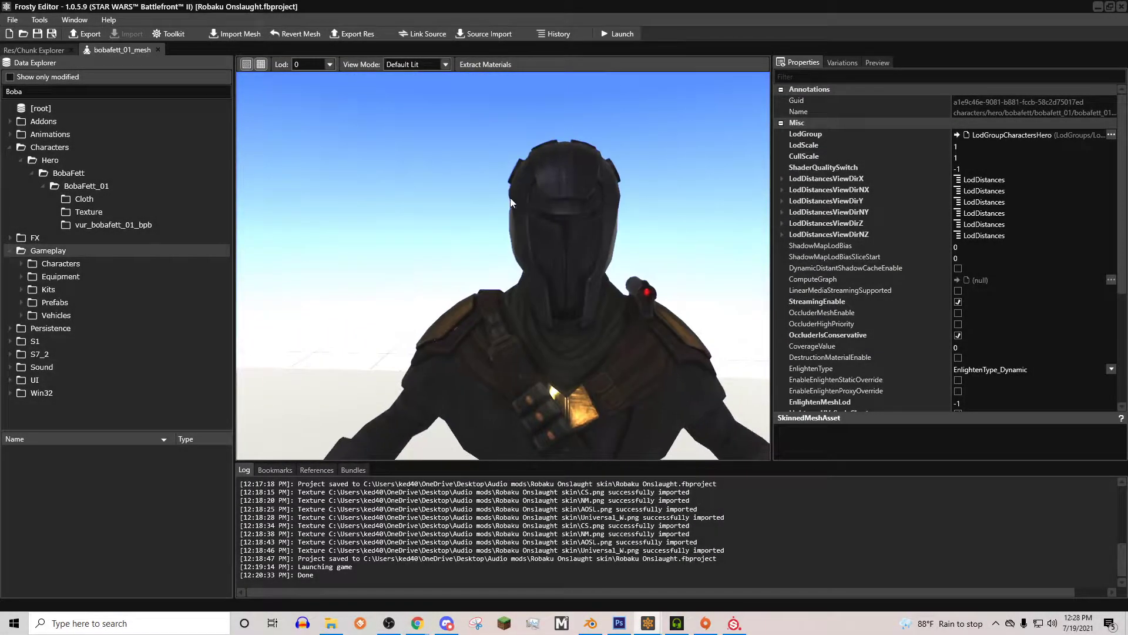
pyautogui.moveTo(511, 201); pyautogui.dragTo(509, 264, button='right')
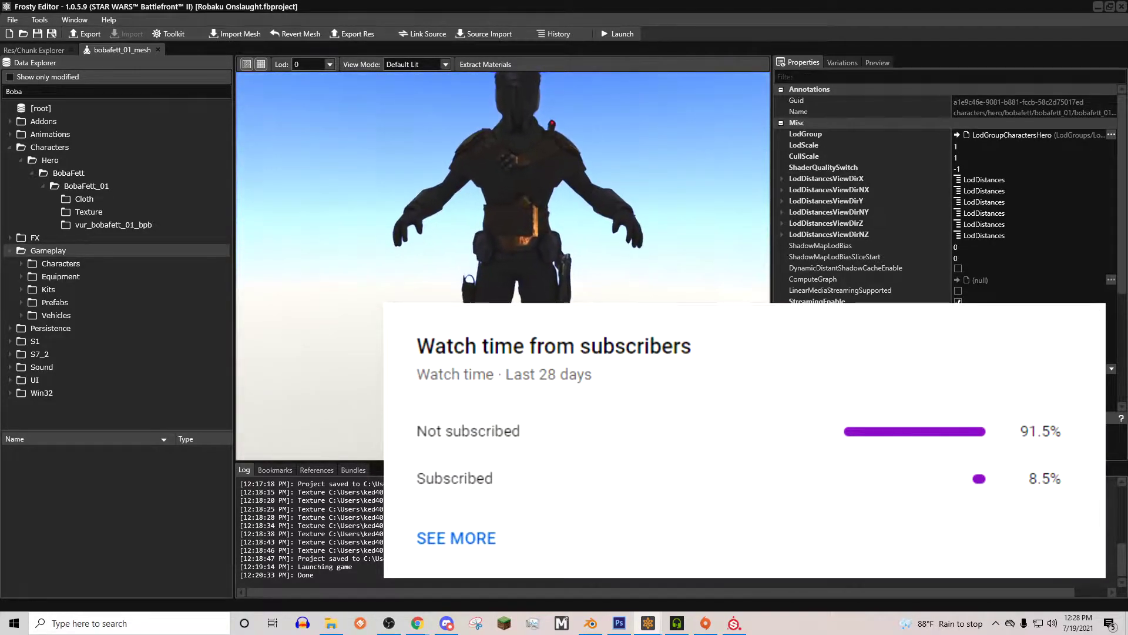
pyautogui.scroll(3, 519, 214)
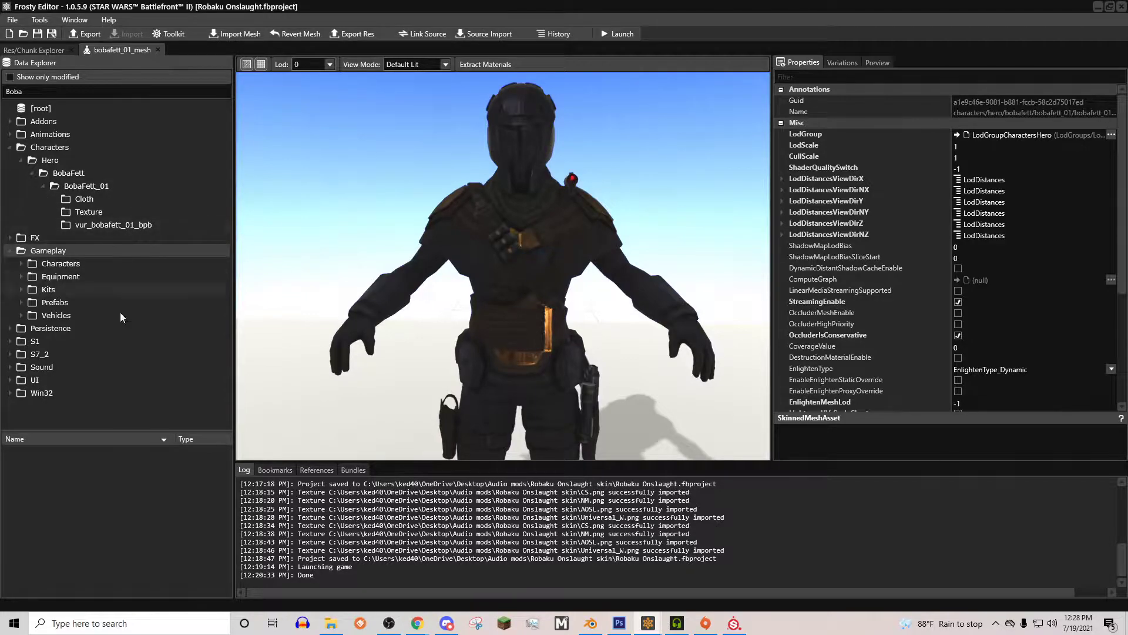
pyautogui.moveTo(503, 265); pyautogui.dragTo(481, 317, button='right')
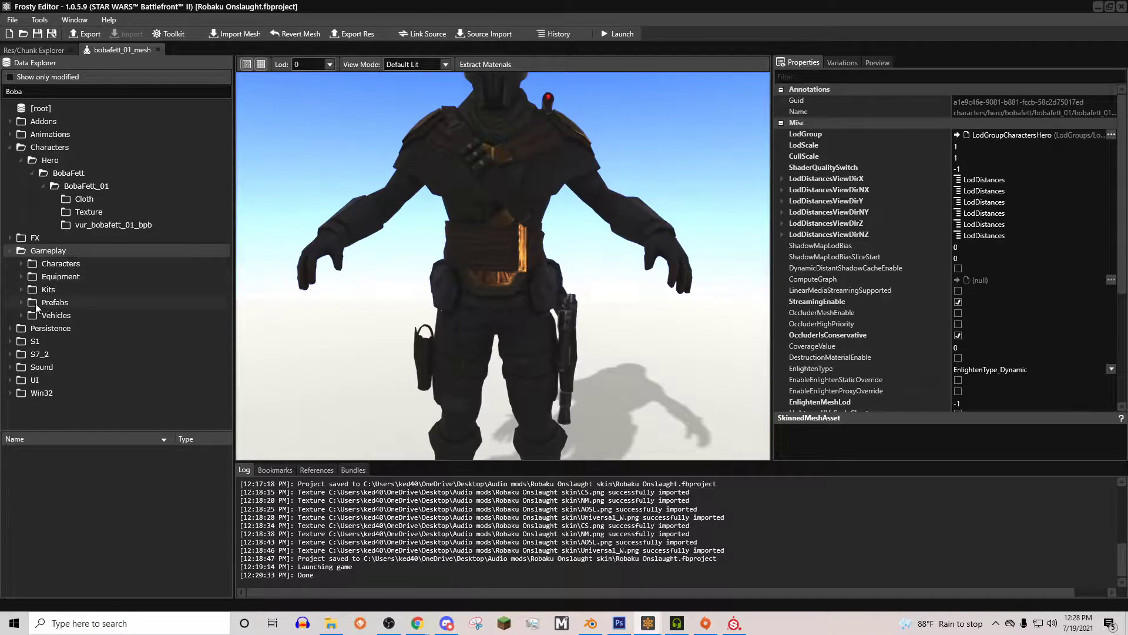
# Browse the Boba results under Gameplay, checking the Characters and Equipment subfolders for the hero's weapon assets.
pyautogui.click(22, 264)
pyautogui.click(32, 276)
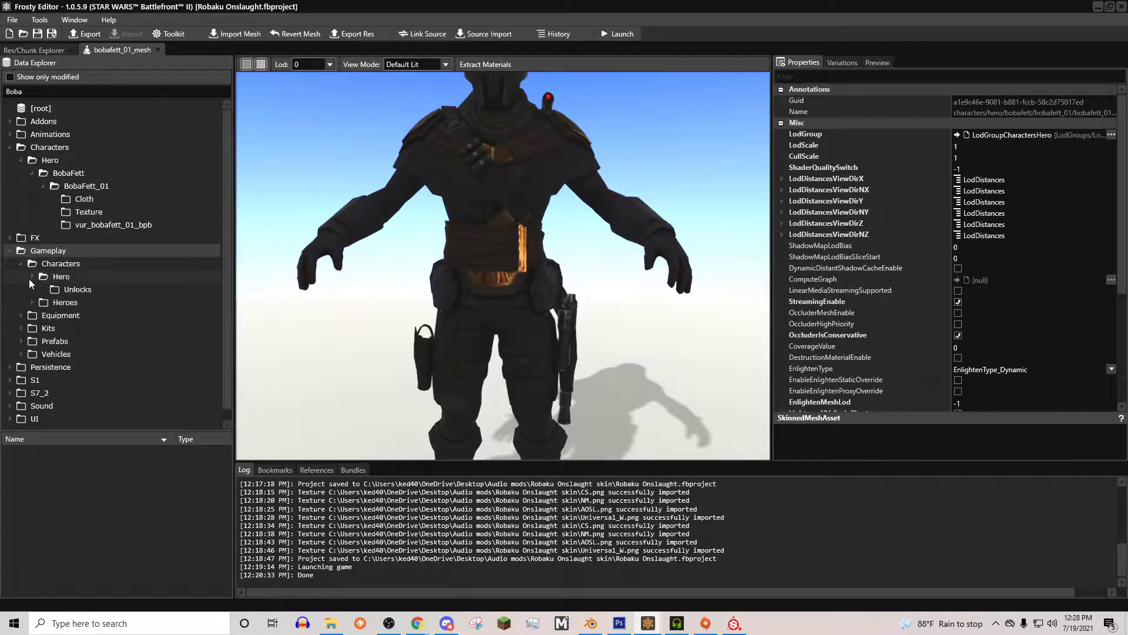
pyautogui.click(55, 280)
pyautogui.click(32, 276)
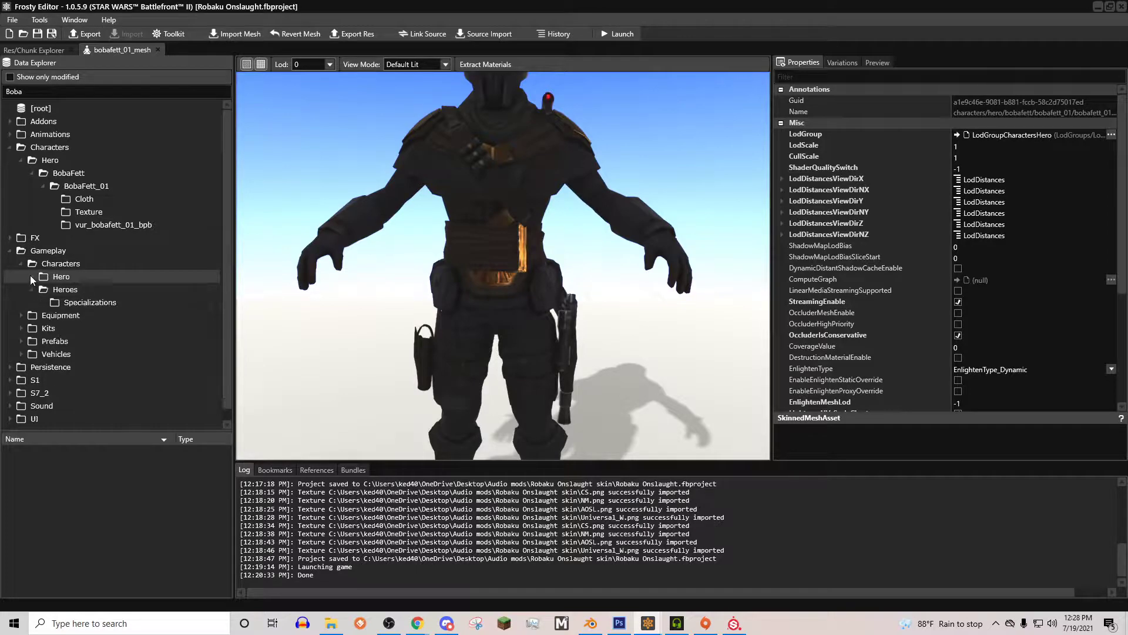
pyautogui.click(22, 303)
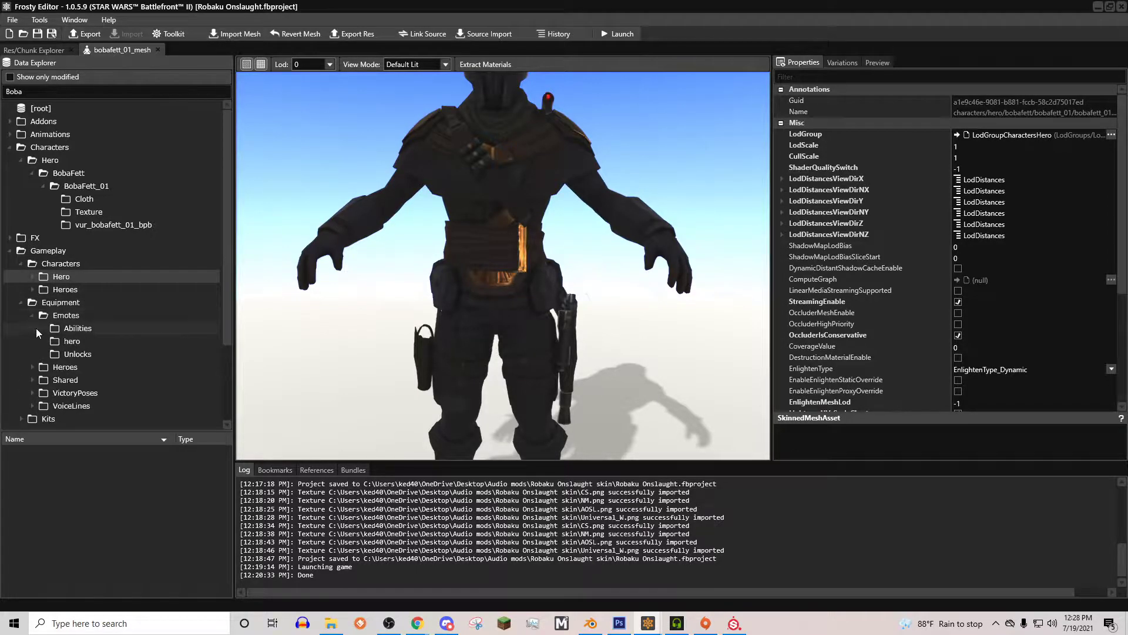
pyautogui.click(31, 316)
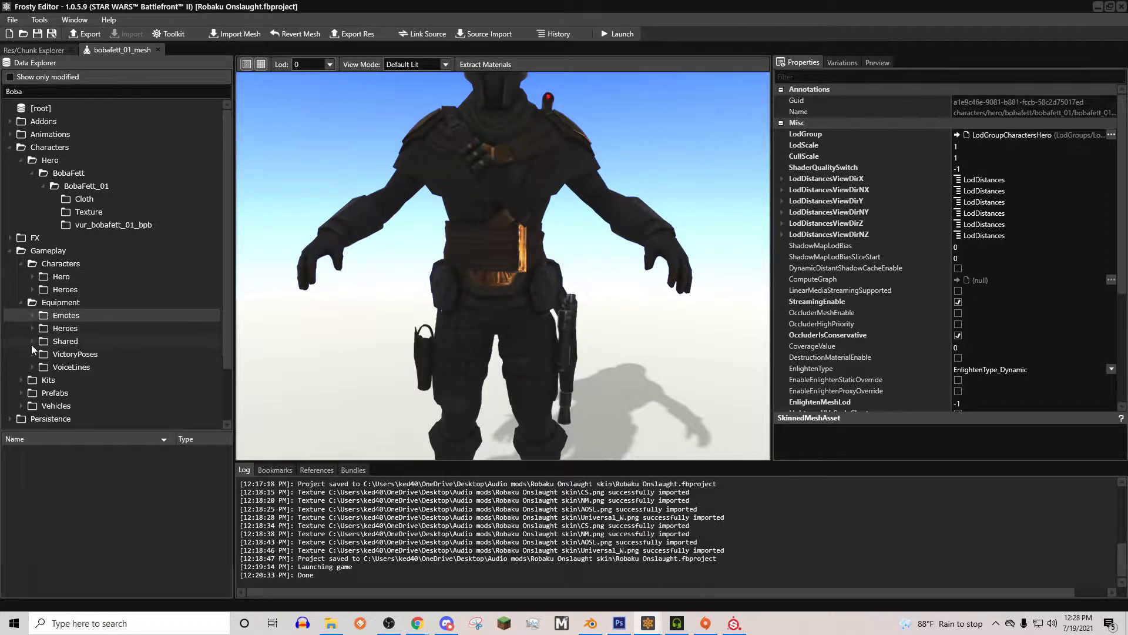
pyautogui.click(36, 354)
pyautogui.click(29, 343)
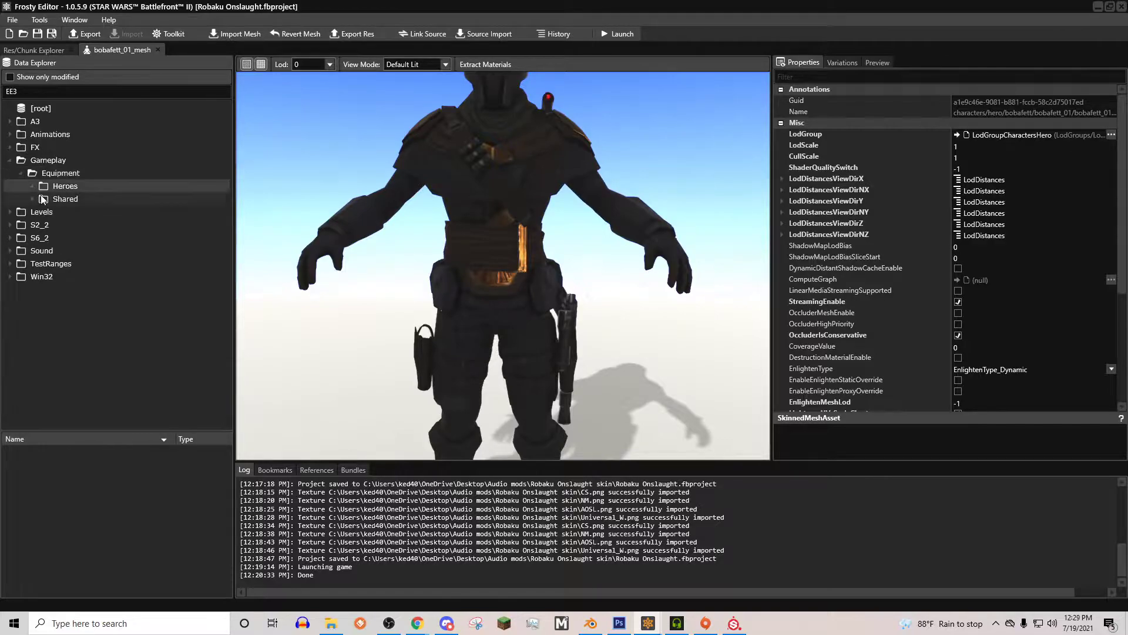
# Filter the game data for EE3 and open ee3_mesh3p_mesh from Gameplay/Equipment/Heroes/EE3.
pyautogui.click(33, 187)
pyautogui.click(51, 200)
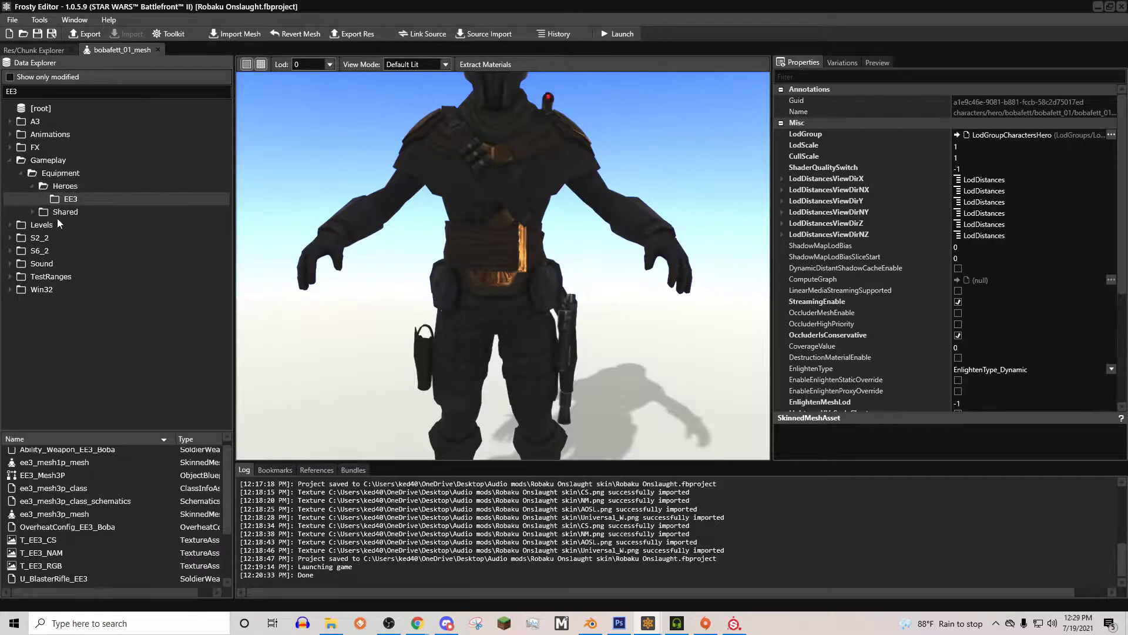
pyautogui.doubleClick(68, 515)
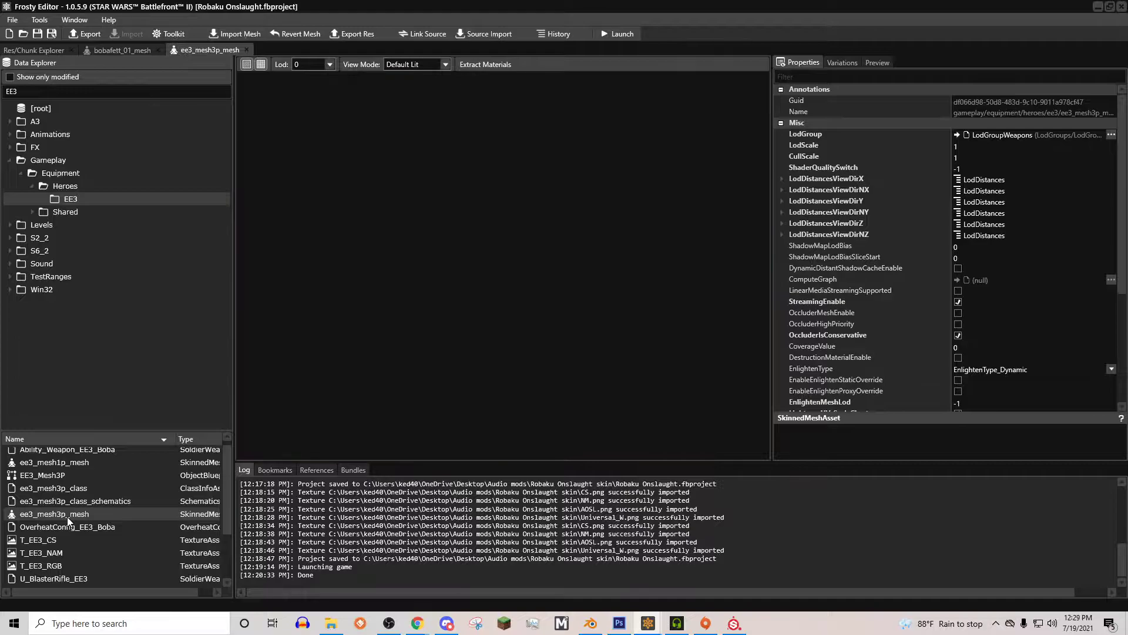
# Set up the mesh export with the WeaponSke01 skeleton from Characters/Rigs/Weapon.
pyautogui.click(88, 34)
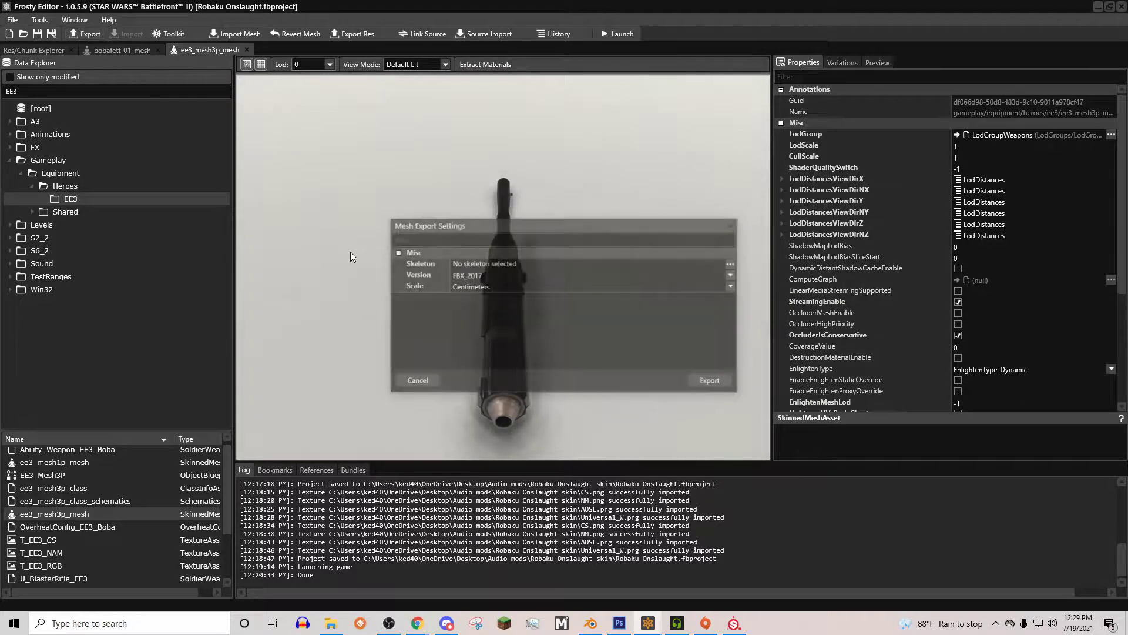
pyautogui.click(733, 263)
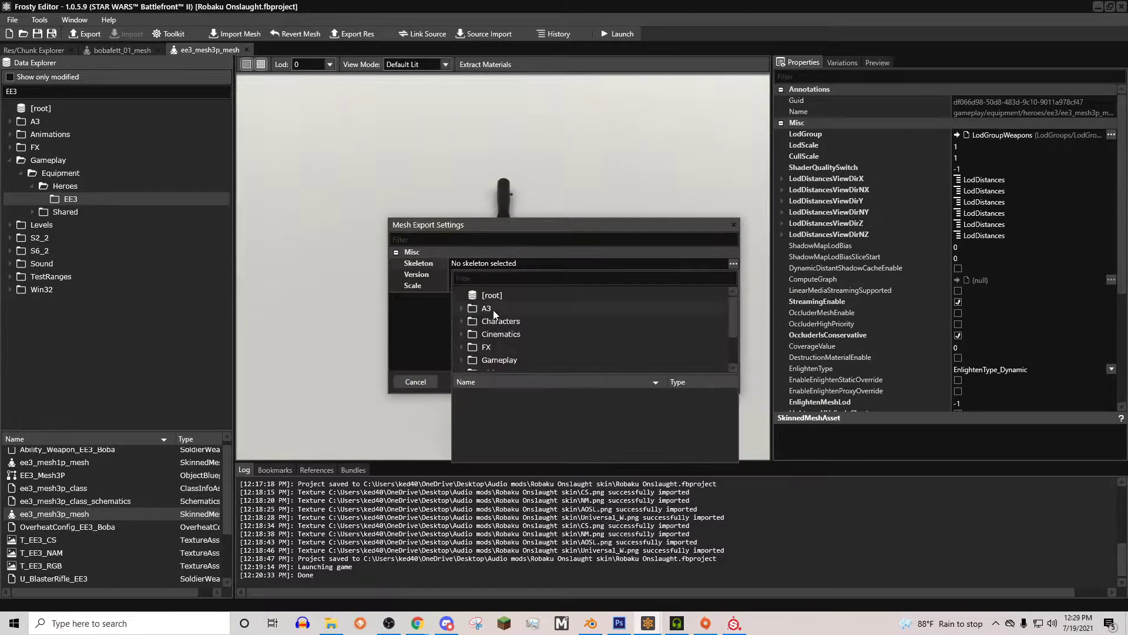
pyautogui.click(461, 322)
pyautogui.scroll(-2, 496, 334)
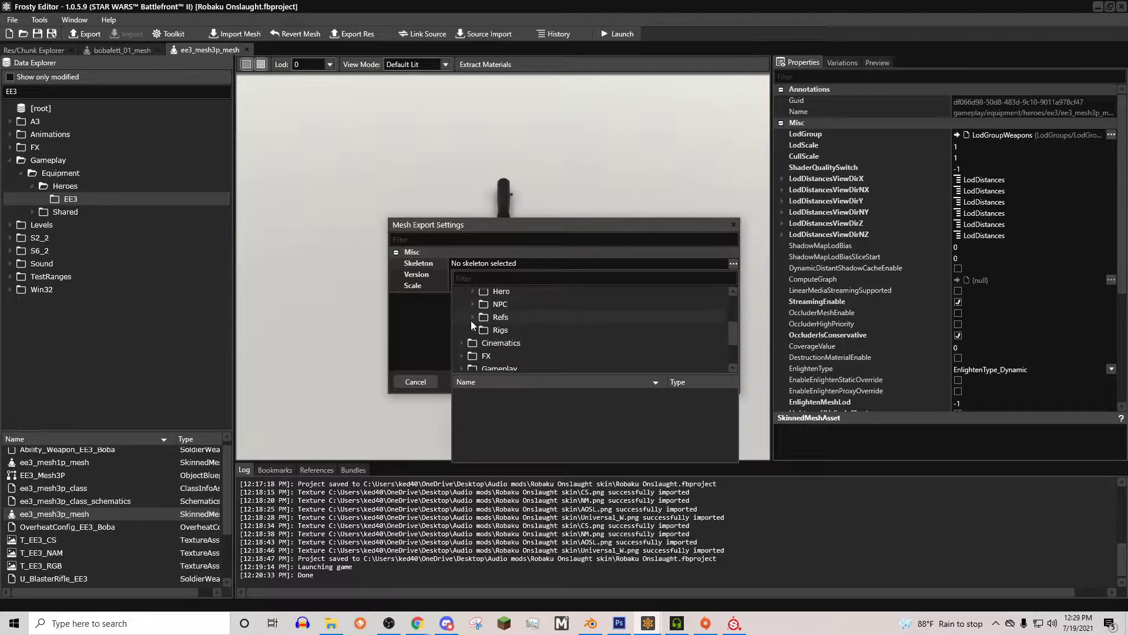
pyautogui.click(494, 356)
pyautogui.click(499, 412)
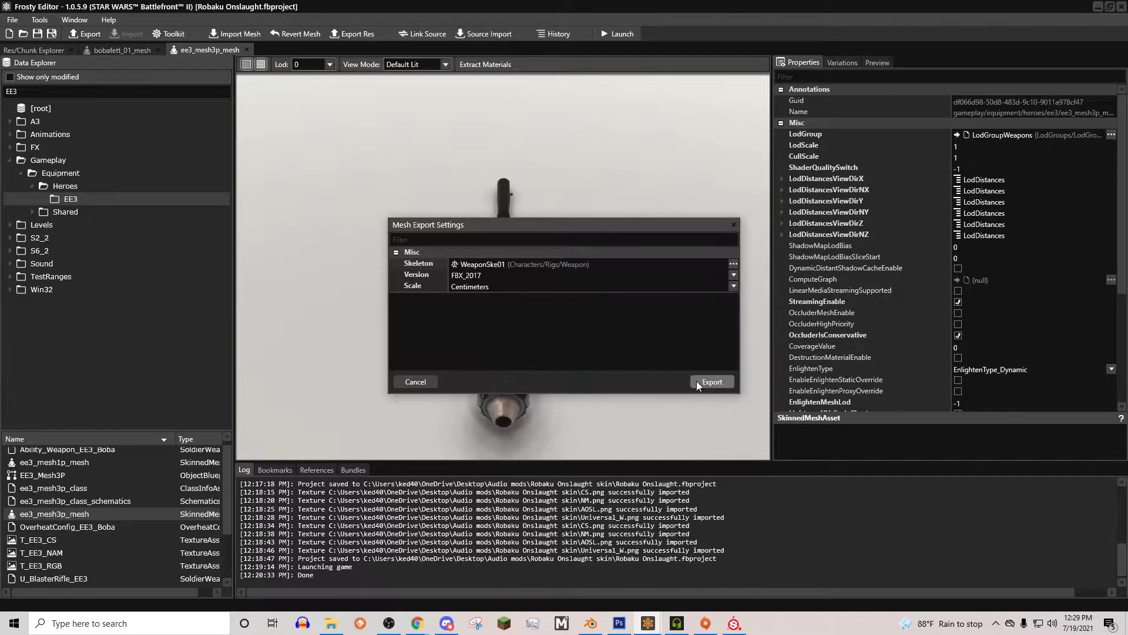
# Export the rifle mesh as ee3_mesh3p_mesh.fbx into the Robaku Onslaught skin folder.
pyautogui.click(712, 382)
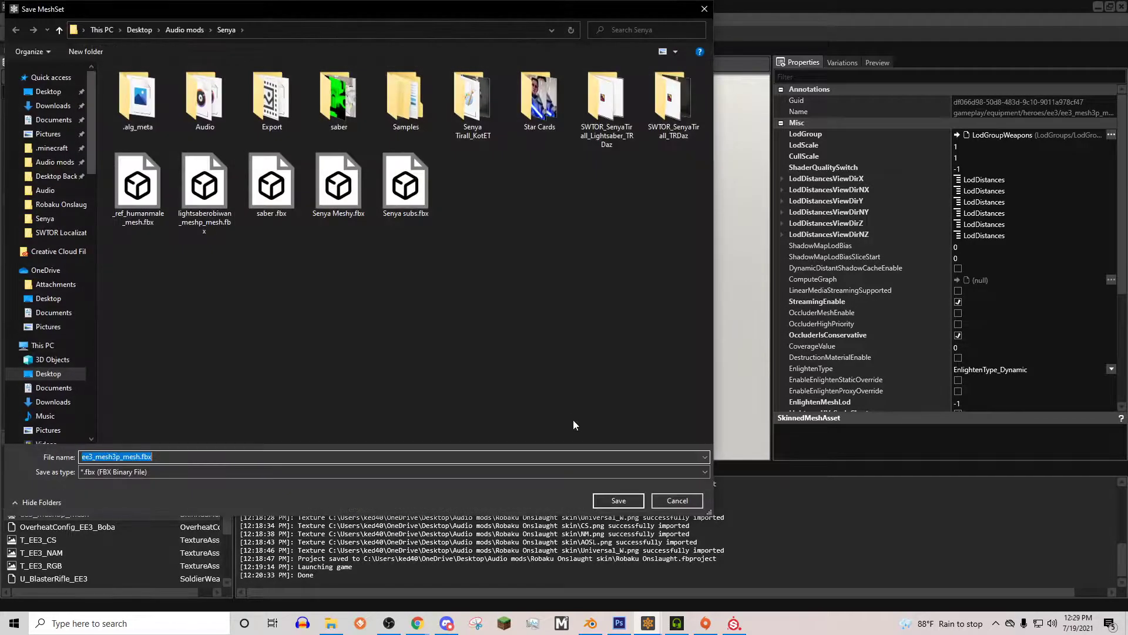
pyautogui.click(59, 204)
pyautogui.click(616, 500)
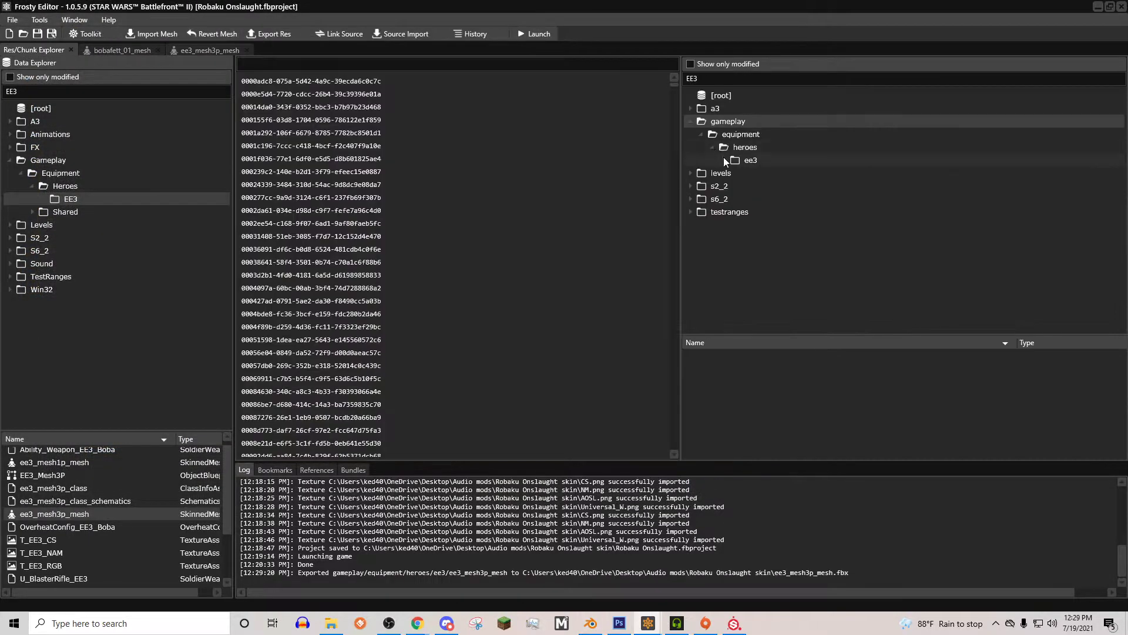
# Find the ee3_mesh3p_mesh MeshSet resource under gameplay/equipment/heroes/ee3 in the Res/Chunk Explorer and start exporting it.
pyautogui.click(723, 159)
pyautogui.click(739, 173)
pyautogui.click(751, 160)
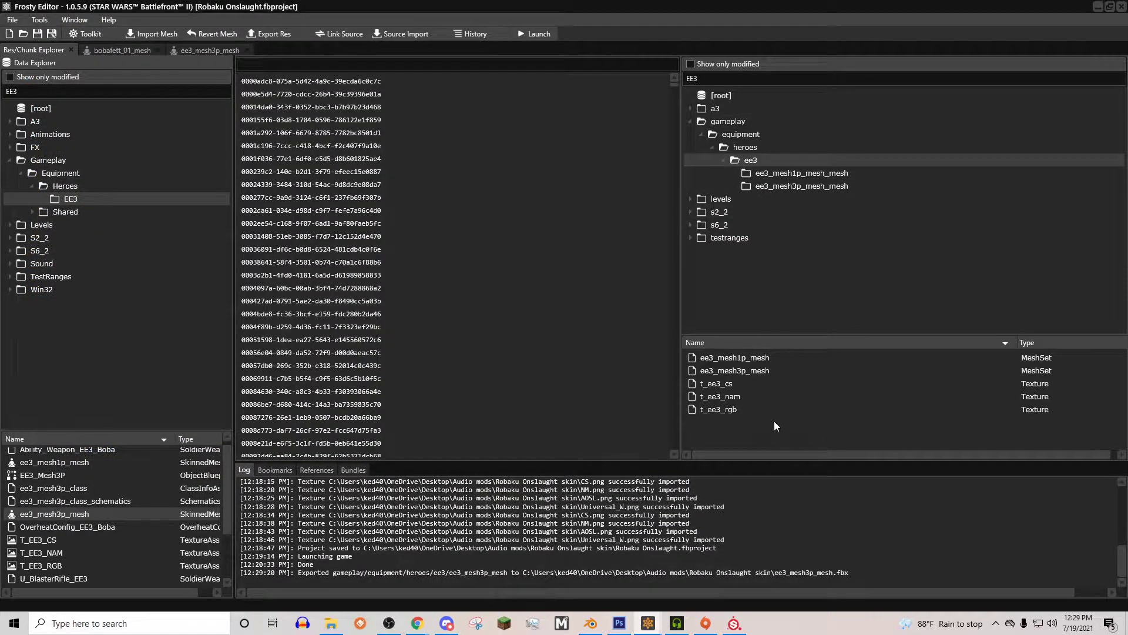
pyautogui.rightClick(753, 372)
pyautogui.click(770, 377)
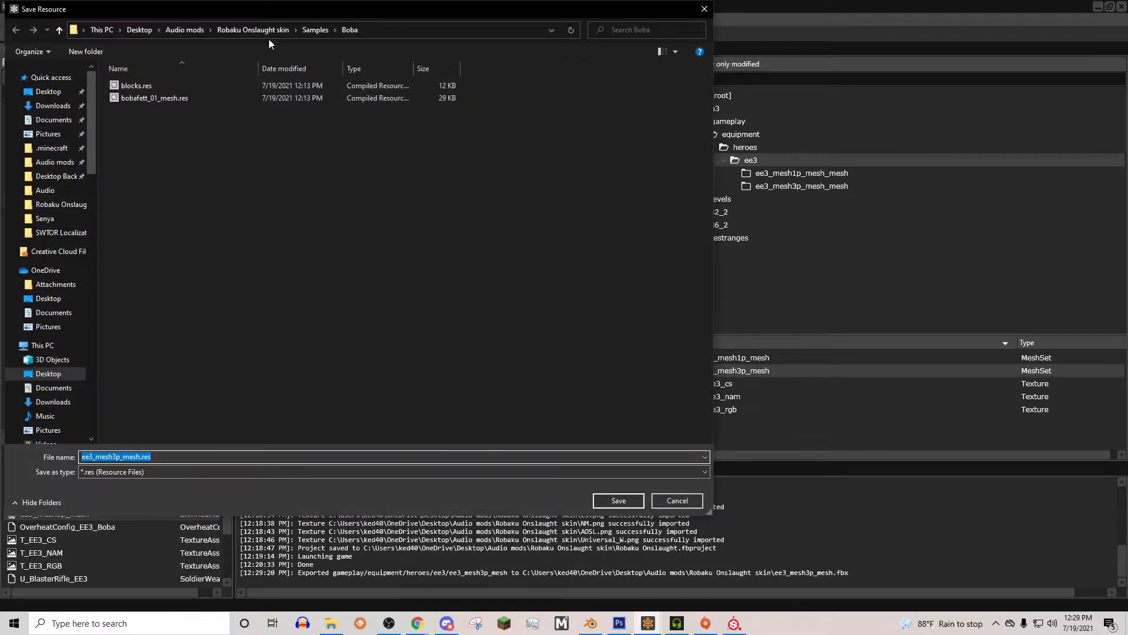
# Create an EE3 folder inside Samples and save ee3_mesh3p_mesh.res in it.
pyautogui.click(315, 30)
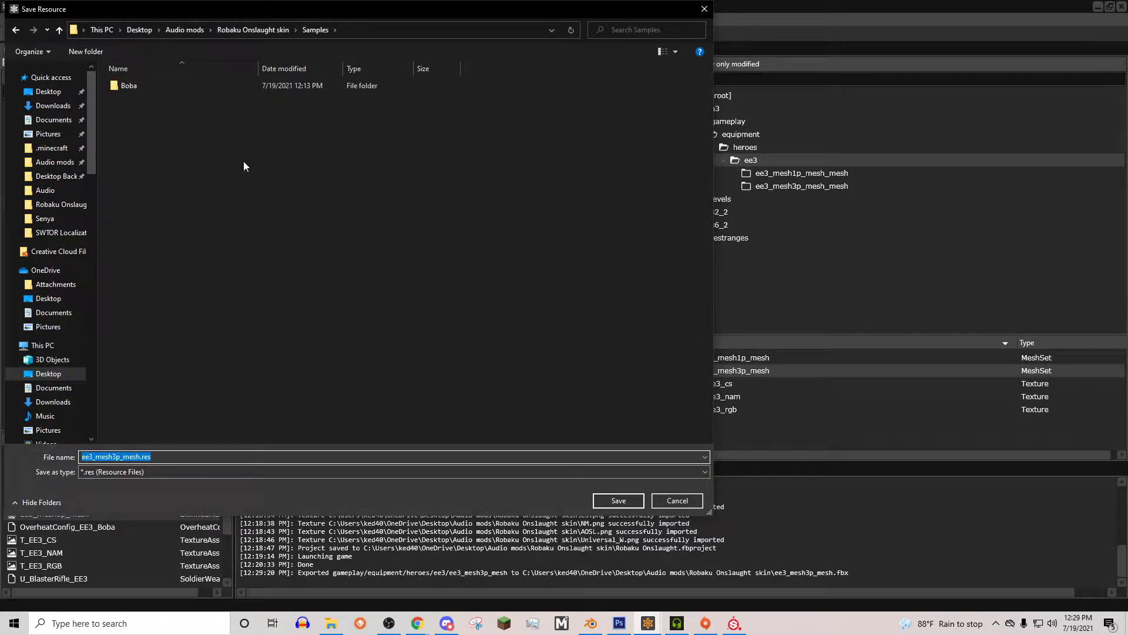
pyautogui.rightClick(204, 142)
pyautogui.moveTo(245, 265)
pyautogui.click(401, 266)
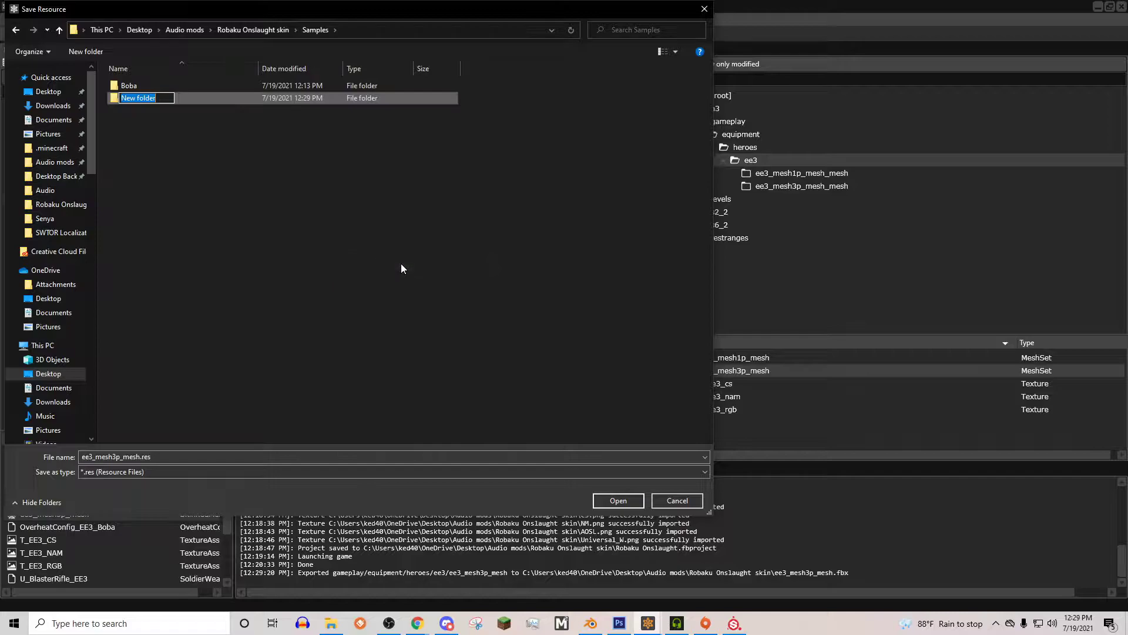
pyautogui.write('EE3')
pyautogui.press('Return')
pyautogui.doubleClick(180, 98)
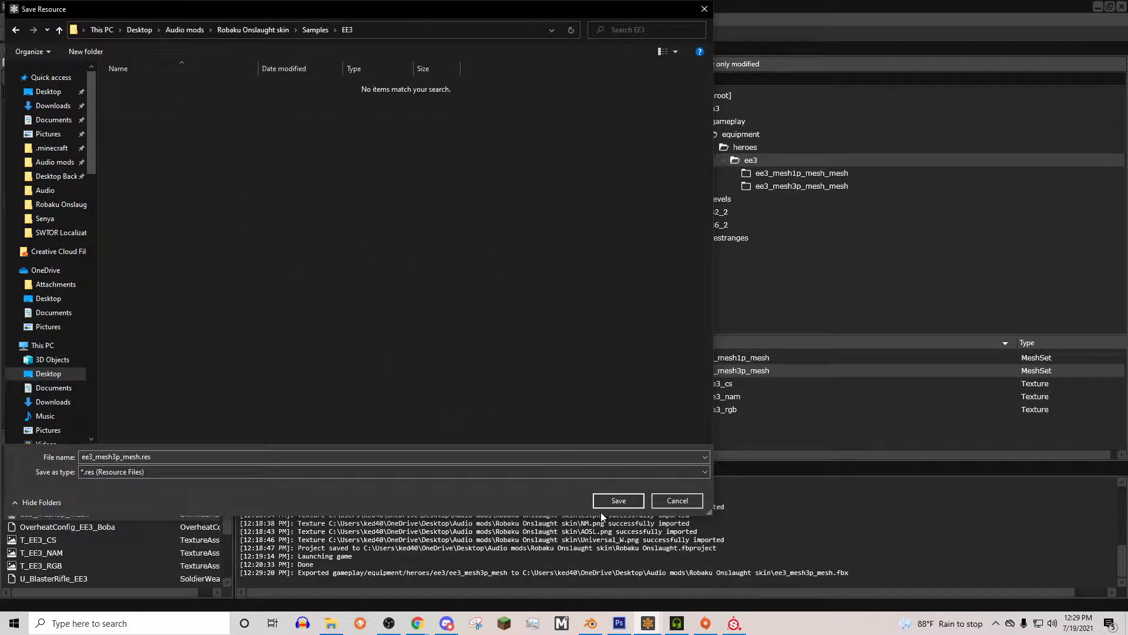
pyautogui.click(602, 502)
# Export the blocks resource of ee3_mesh3p_mesh_mesh as blocks.res into the same EE3 folder.
pyautogui.click(782, 188)
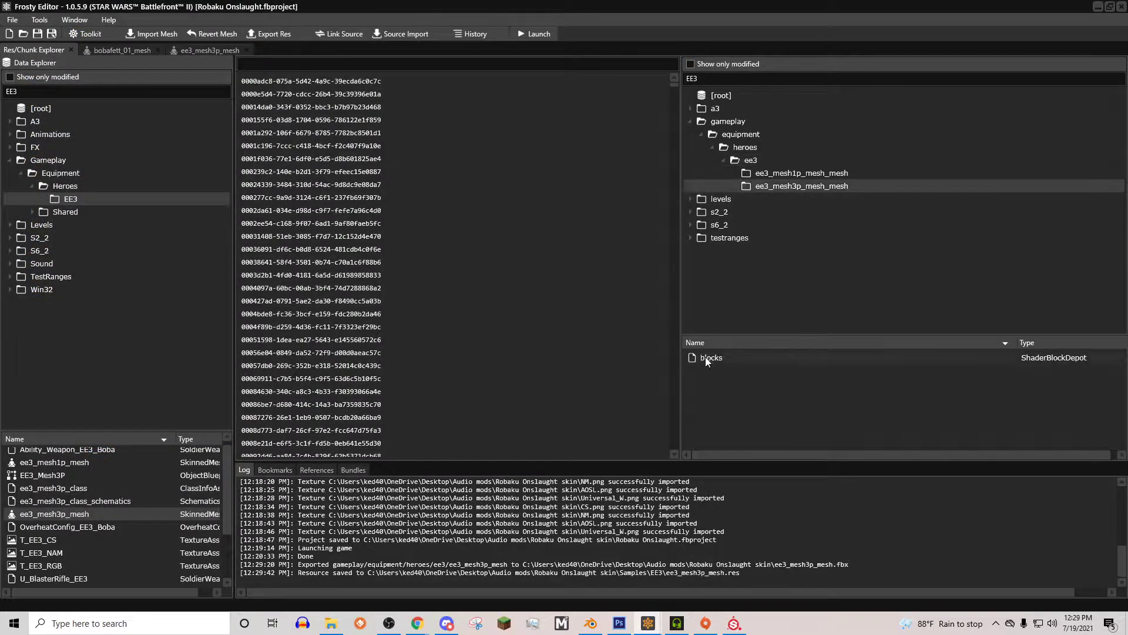
pyautogui.rightClick(705, 358)
pyautogui.click(733, 365)
pyautogui.click(619, 500)
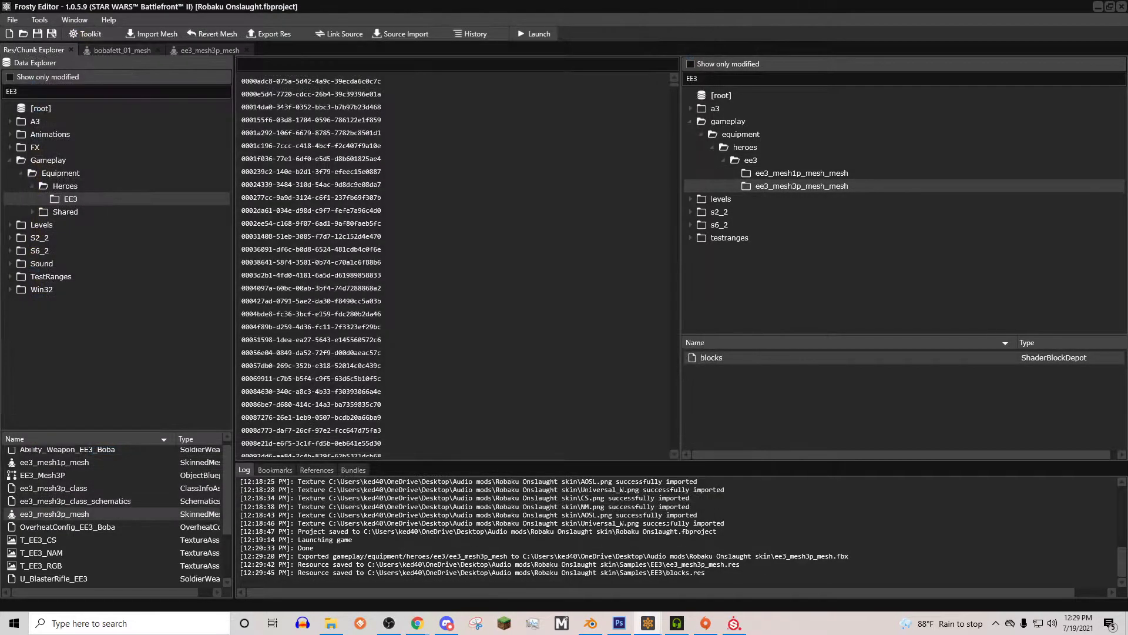
# Switch to Blender and import ee3_mesh3p_mesh.fbx at scale 100.
pyautogui.click(507, 160)
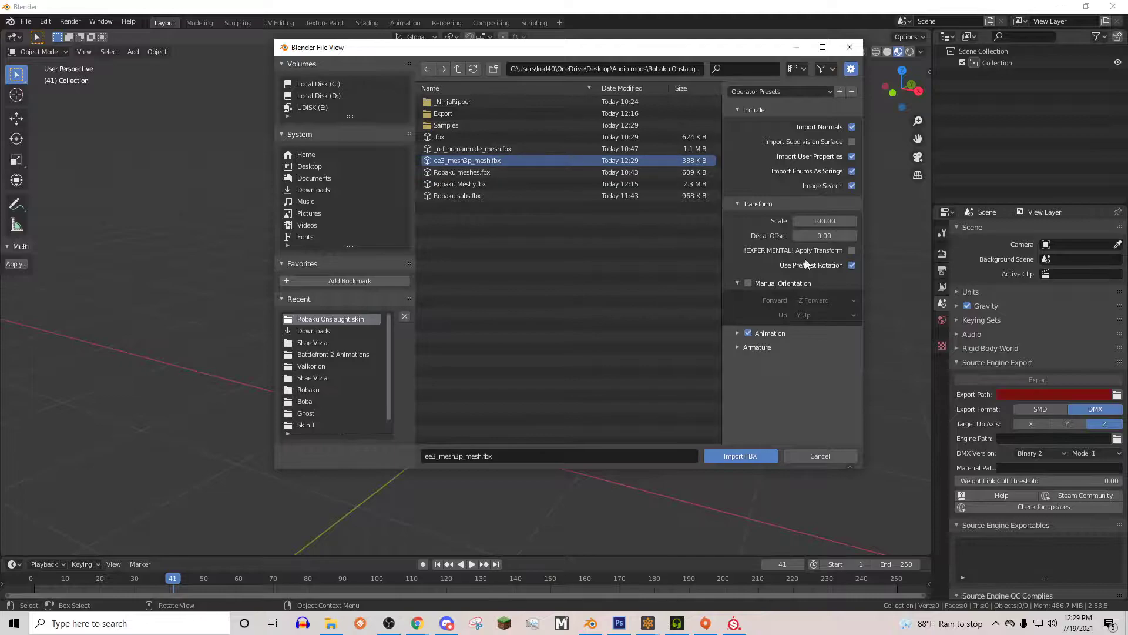
pyautogui.click(774, 454)
pyautogui.moveTo(637, 326); pyautogui.dragTo(541, 335, button='middle')
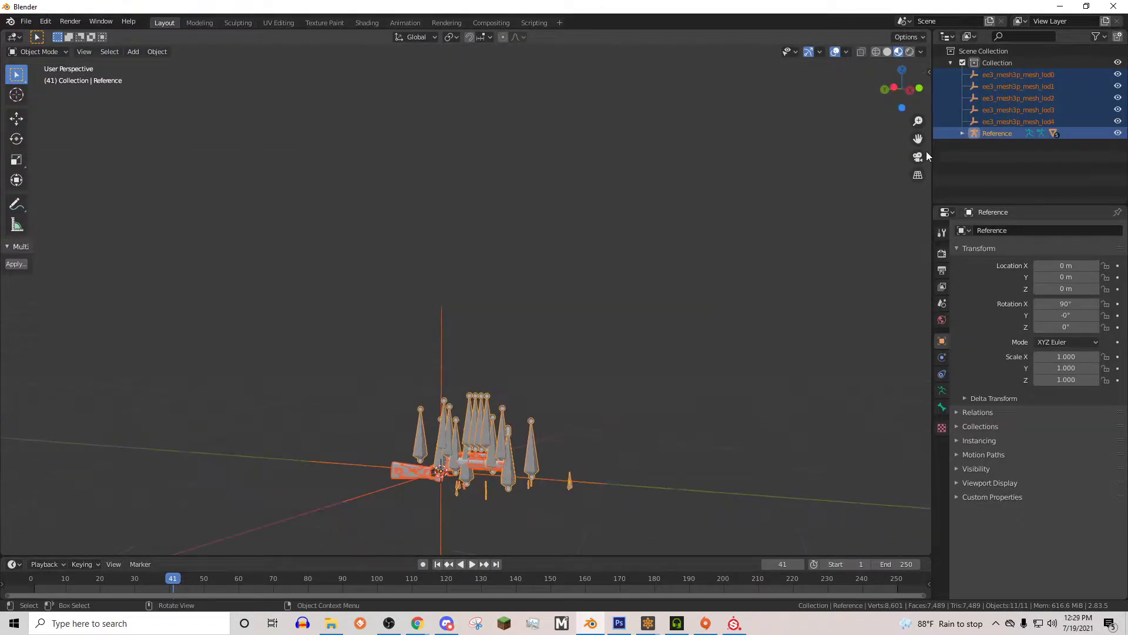
pyautogui.moveTo(918, 138); pyautogui.dragTo(914, 0)
# Delete the five empties ee3_mesh3p_mesh_lod0 through ee3_mesh3p_mesh_lod4.
pyautogui.click(999, 119)
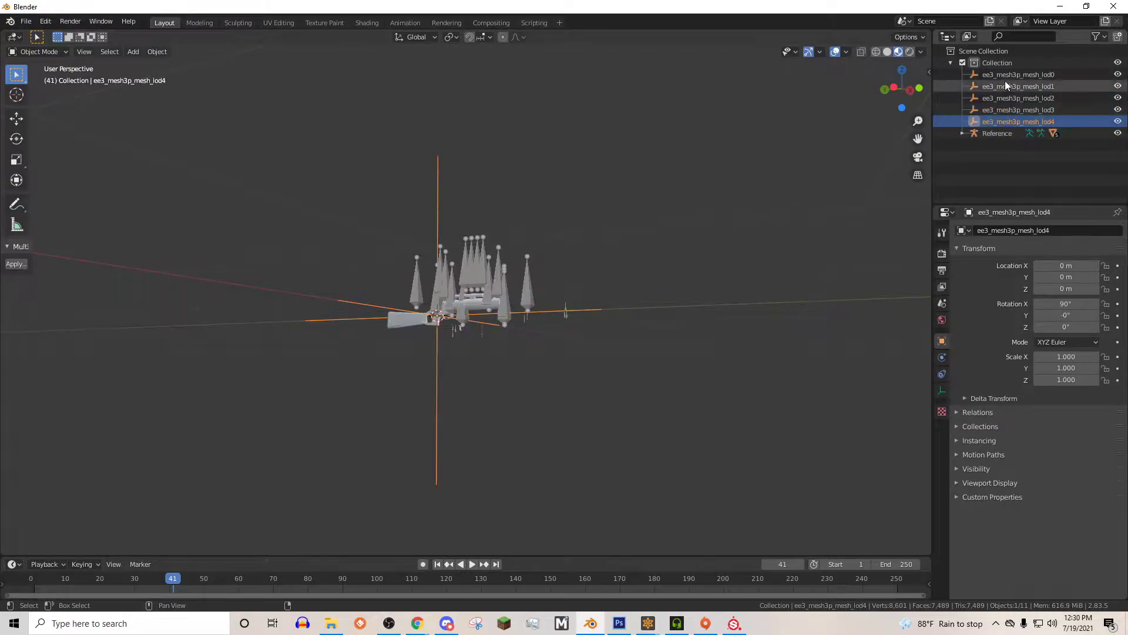
pyautogui.keyDown('shift'); pyautogui.click(1004, 75); pyautogui.keyUp('shift')
pyautogui.rightClick(1004, 75)
pyautogui.click(1004, 76)
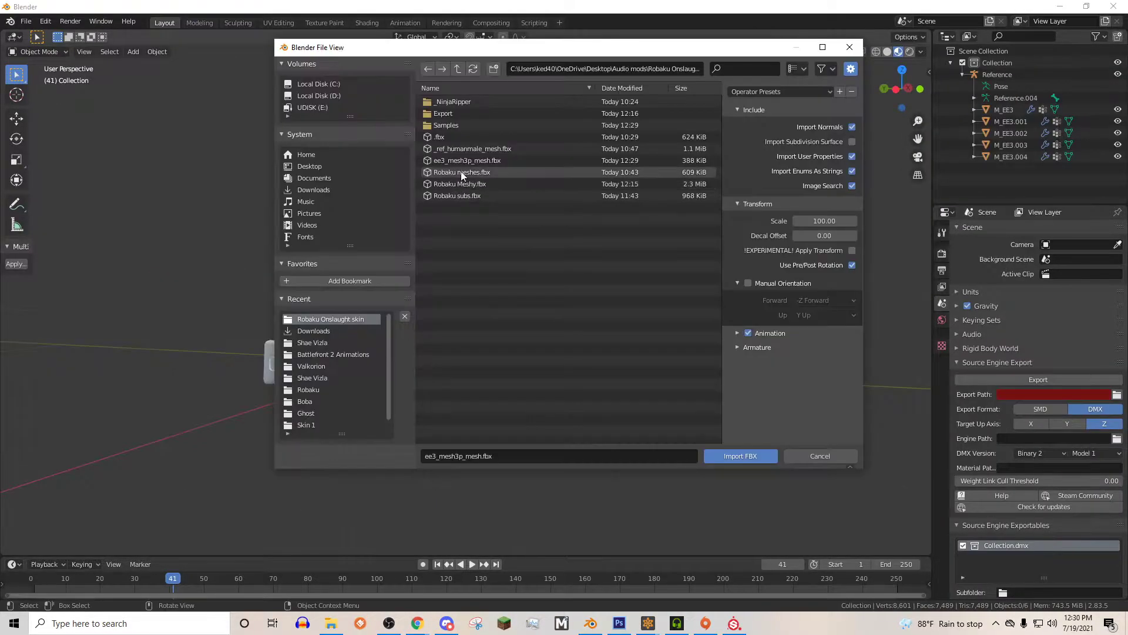
# Import Robaku meshes.fbx and delete its body mesh, Mesh_0274_rip, keeping only the blaster.
pyautogui.click(460, 173)
pyautogui.click(754, 455)
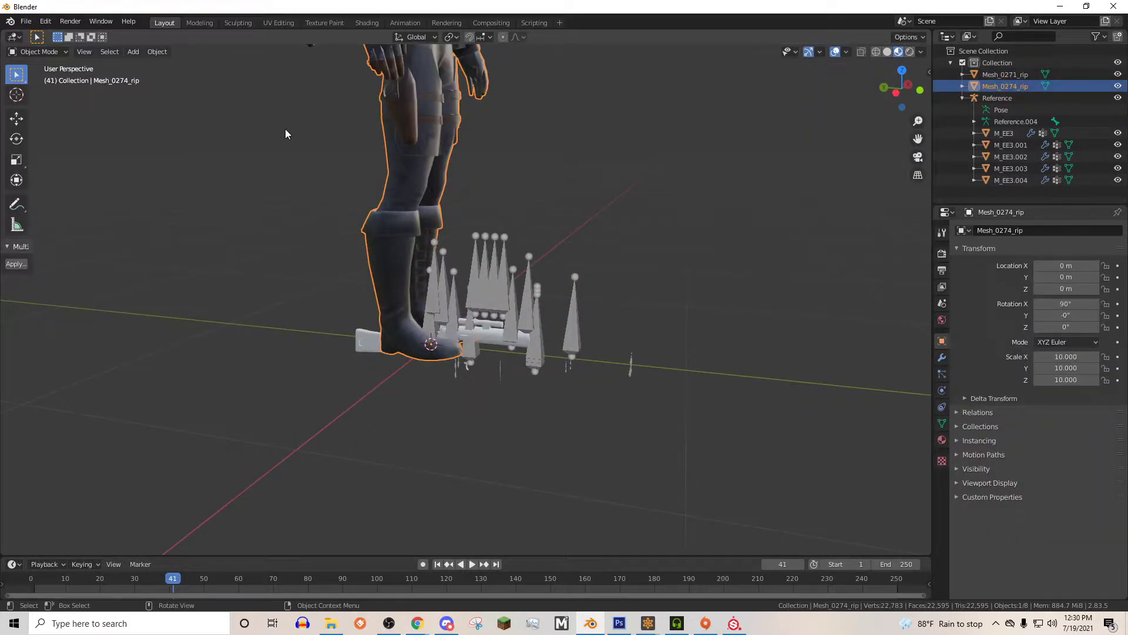
pyautogui.press('Delete')
pyautogui.scroll(-3, 323, 135)
# Move the blaster mesh Mesh_0271_rip down near the EE3 rifle, to about 0.03 m in Z.
pyautogui.click(387, 175)
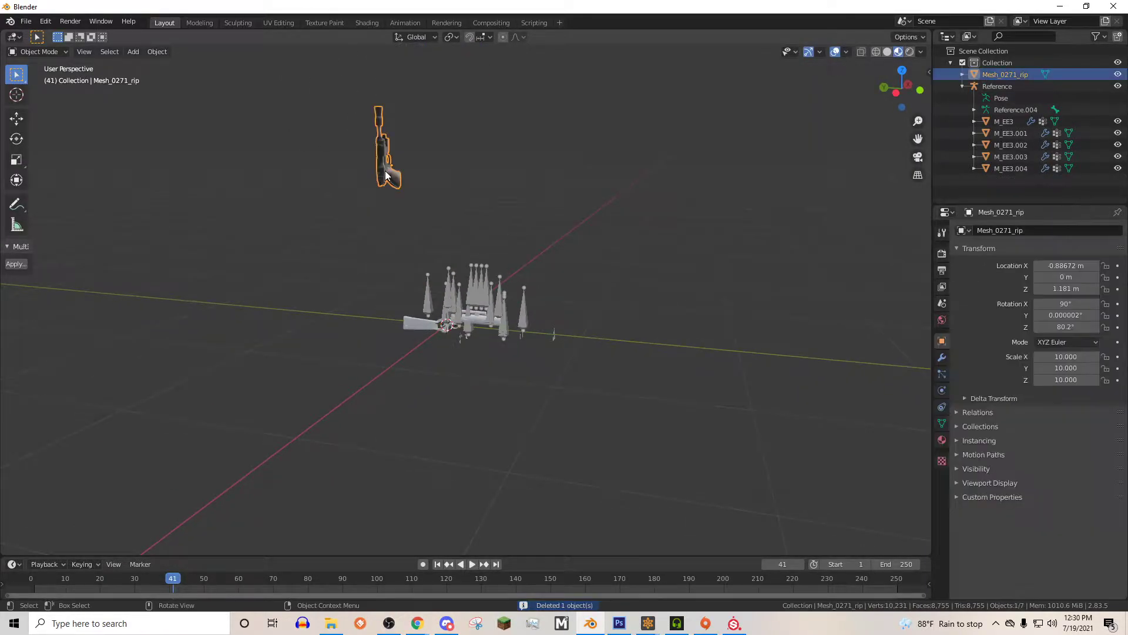
pyautogui.click(17, 119)
pyautogui.moveTo(390, 130); pyautogui.dragTo(394, 304)
pyautogui.moveTo(394, 303); pyautogui.dragTo(391, 332, button='middle')
pyautogui.scroll(4, 414, 294)
pyautogui.moveTo(357, 301); pyautogui.dragTo(359, 372)
# Apply all transforms to the blaster and rotate it to X 90°, Y 90°, Z 0° along the rifle.
pyautogui.hotkey('ctrl', 'a')
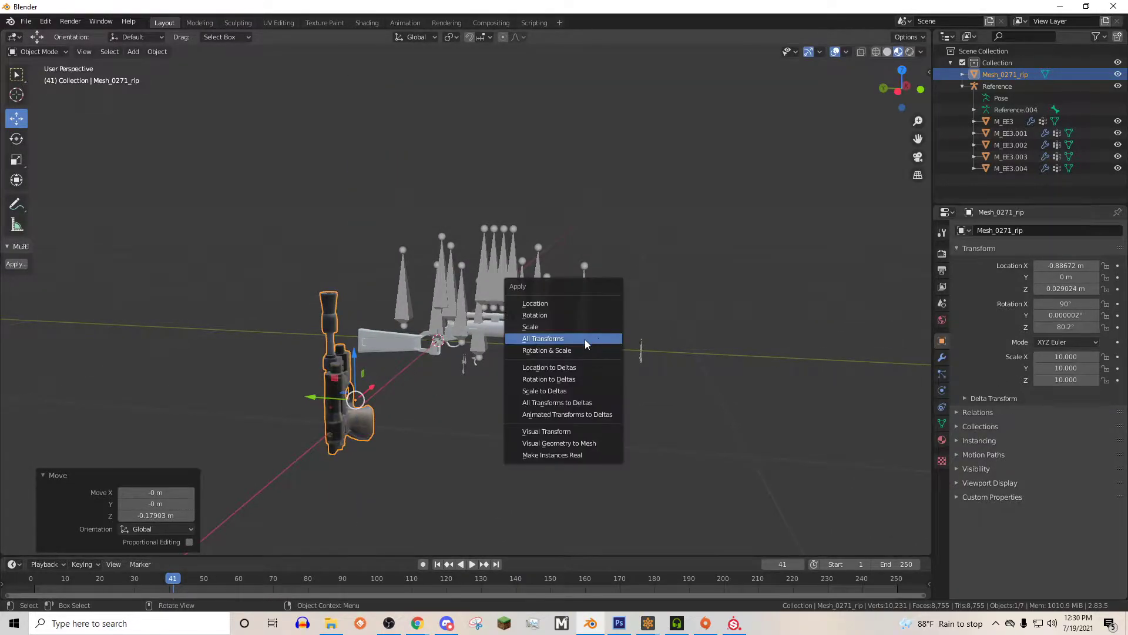
pyautogui.click(584, 340)
pyautogui.click(362, 422)
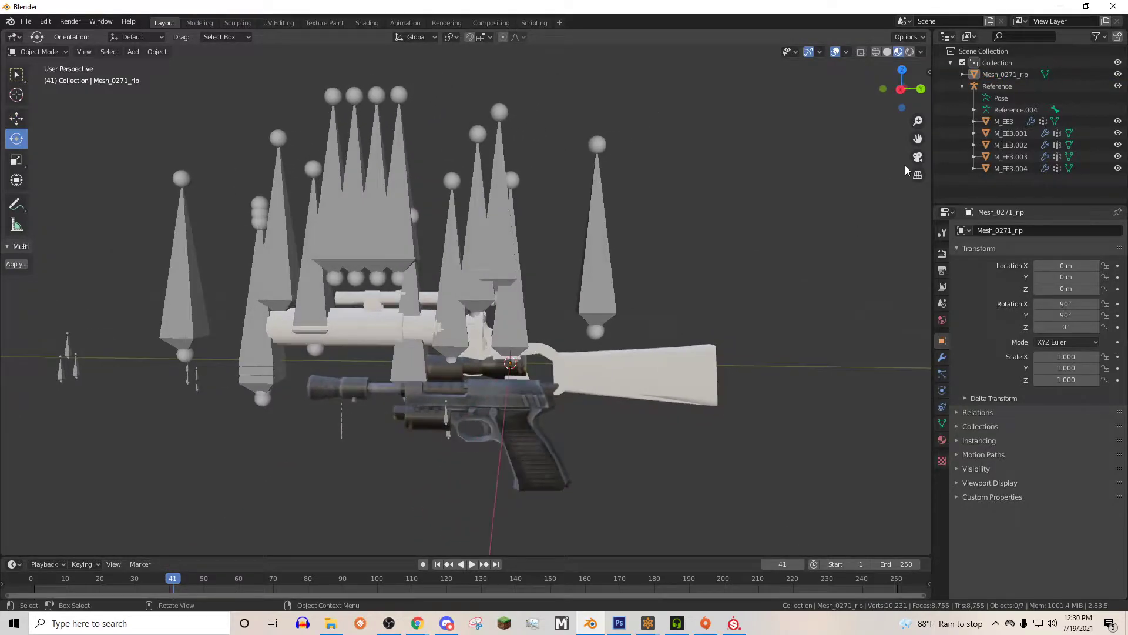
# Raise the blaster about 0.11 m in Z so it overlaps the EE3 rifle.
pyautogui.scroll(3, 732, 231)
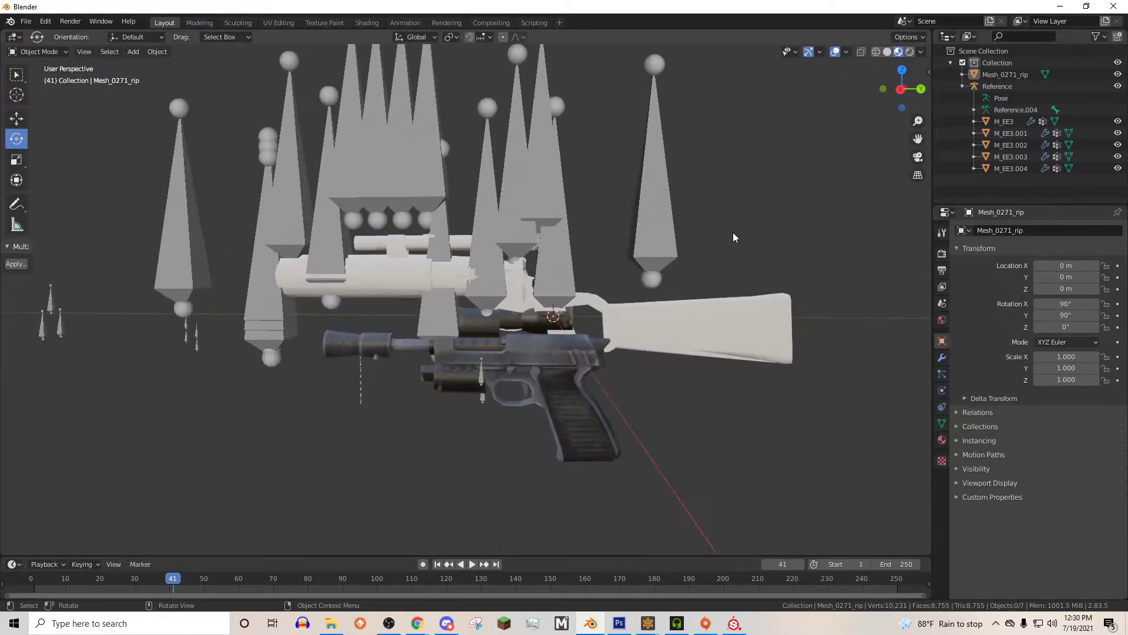
pyautogui.click(473, 375)
pyautogui.click(16, 118)
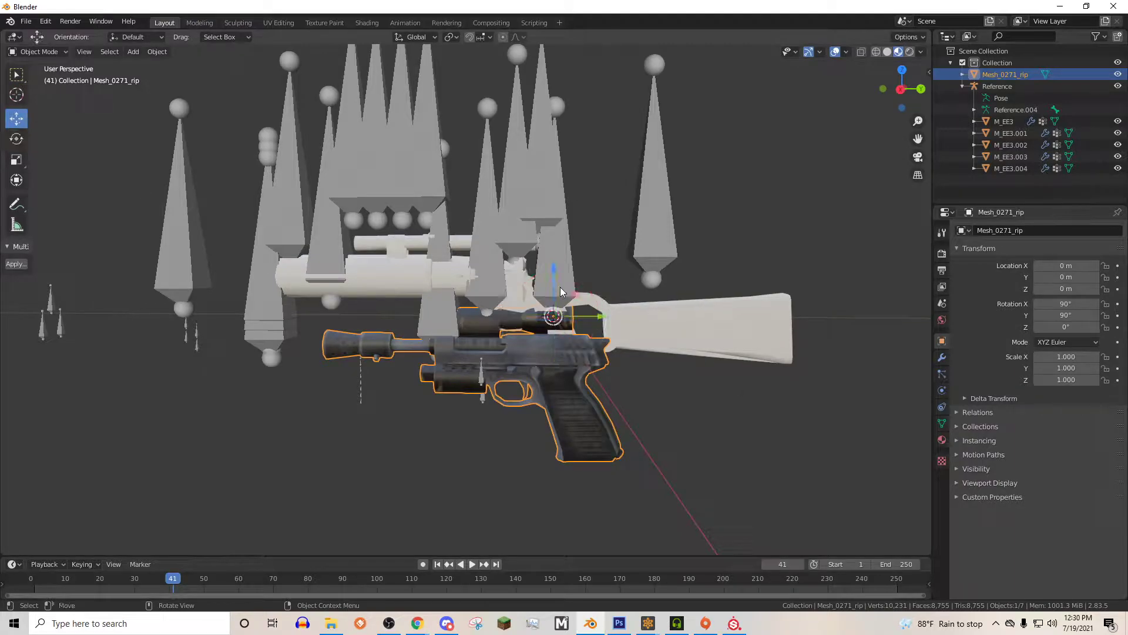
pyautogui.moveTo(561, 288); pyautogui.dragTo(560, 214)
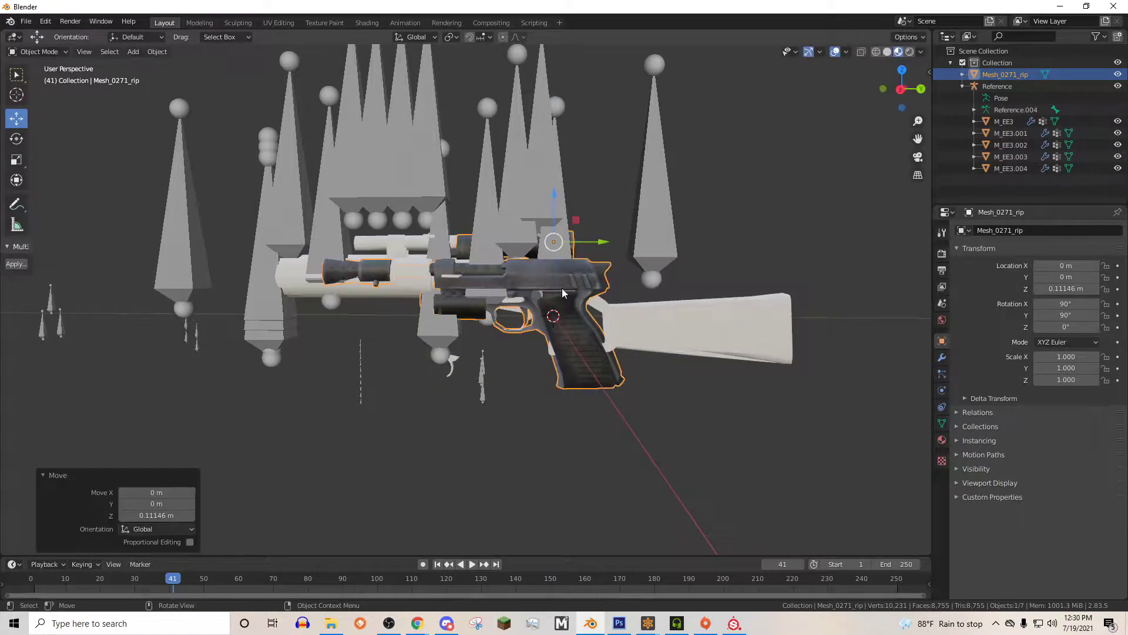
# Nudge the blaster into line with the rifle, about -0.003 m in X and -0.002 m in Y.
pyautogui.moveTo(562, 292)
pyautogui.mouseDown(button='middle')
pyautogui.moveTo(453, 323)
pyautogui.moveTo(446, 280)
pyautogui.moveTo(595, 263)
pyautogui.moveTo(577, 308)
pyautogui.mouseUp(button='middle')
pyautogui.moveTo(575, 314); pyautogui.dragTo(584, 361)
pyautogui.moveTo(584, 361); pyautogui.dragTo(541, 337, button='middle')
pyautogui.moveTo(393, 222)
pyautogui.mouseDown()
pyautogui.moveTo(340, 222)
pyautogui.moveTo(401, 224)
pyautogui.mouseUp()
pyautogui.moveTo(401, 224); pyautogui.dragTo(529, 335, button='middle')
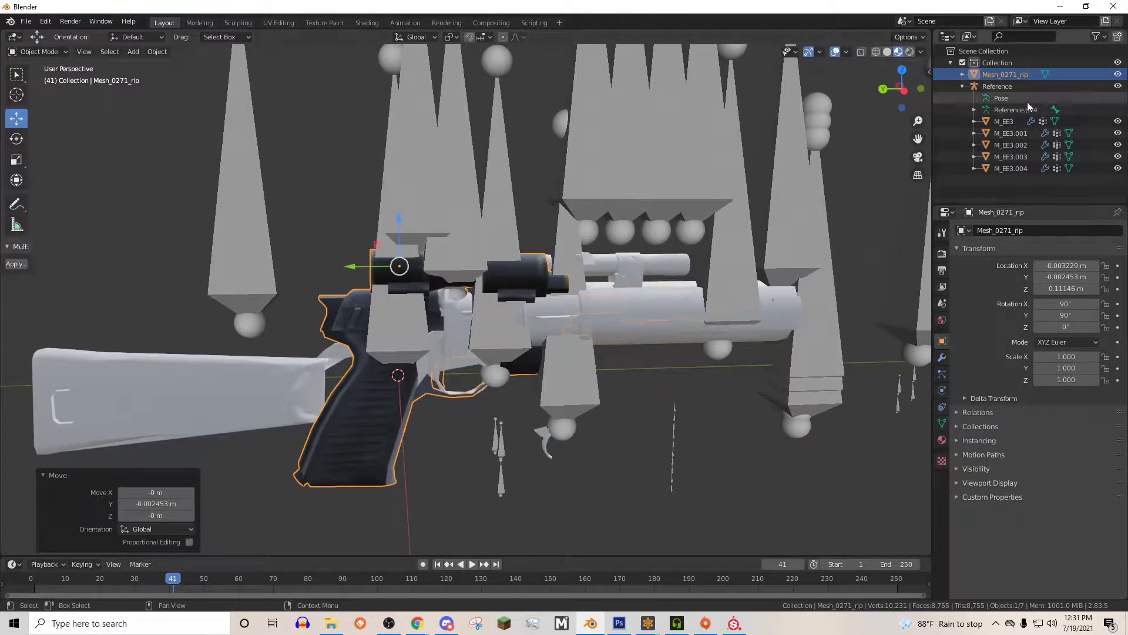
# Delete the extra EE3 meshes M_EE3.001 through M_EE3.004, keeping only M_EE3.
pyautogui.click(1009, 119)
pyautogui.click(1017, 133)
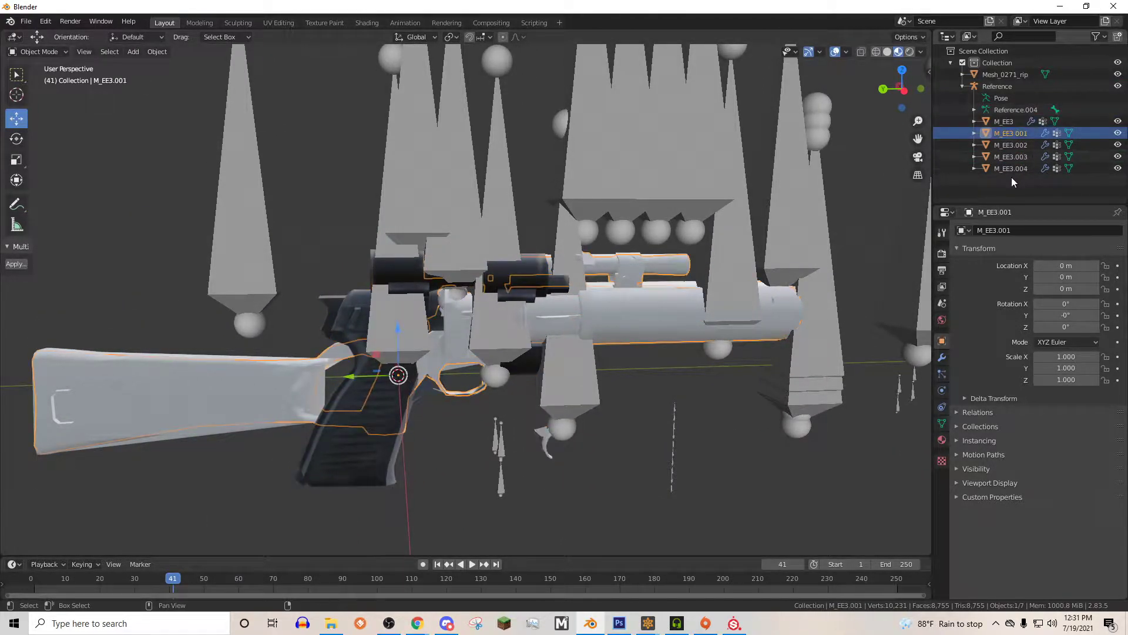
pyautogui.click(1012, 168)
pyautogui.keyDown('shift'); pyautogui.click(1013, 134); pyautogui.keyUp('shift')
pyautogui.rightClick(1013, 134)
pyautogui.click(1013, 134)
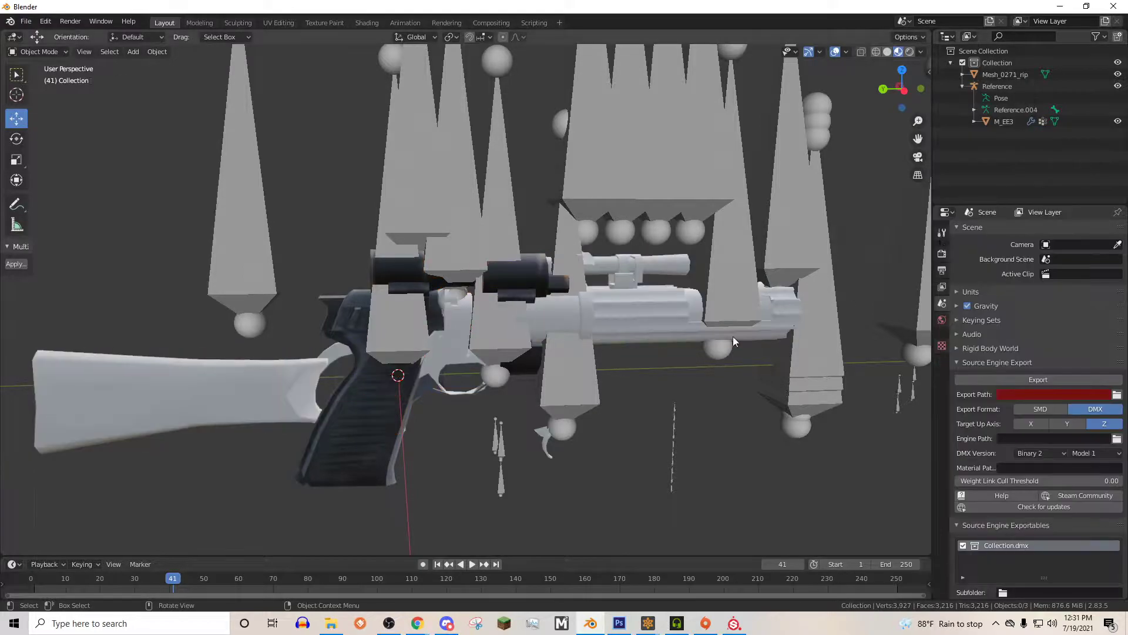
pyautogui.click(676, 333)
# Parent the blaster Mesh_0271_rip to the Reference armature with Armature Deform using empty groups.
pyautogui.click(988, 77)
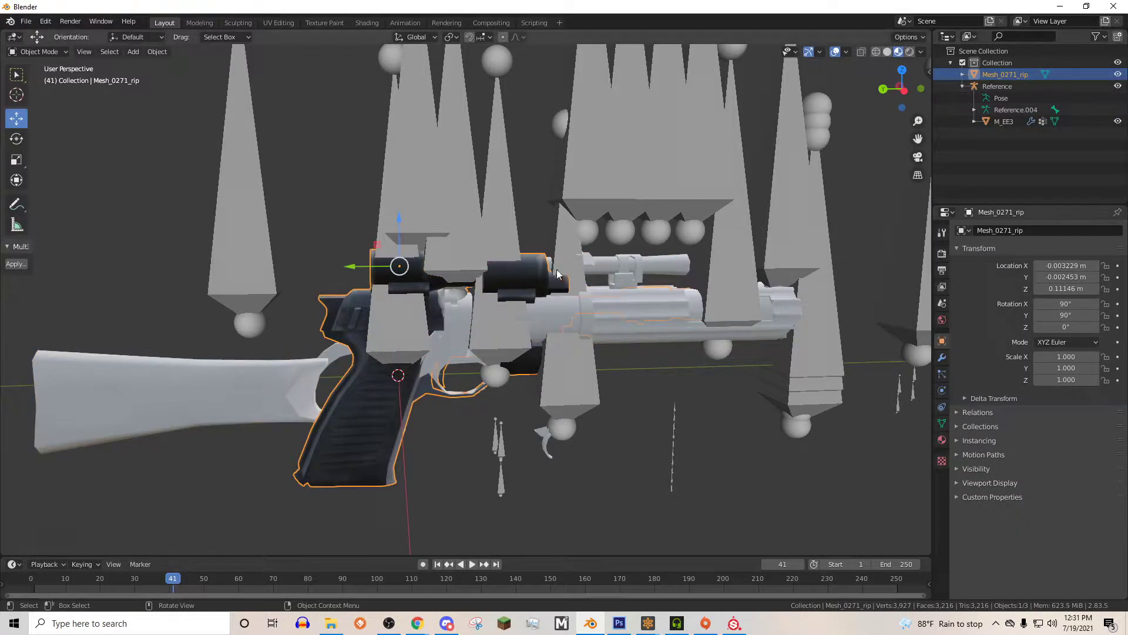
pyautogui.keyDown('shift'); pyautogui.click(465, 207); pyautogui.keyUp('shift')
pyautogui.rightClick(463, 202)
pyautogui.moveTo(463, 203)
pyautogui.click(501, 229)
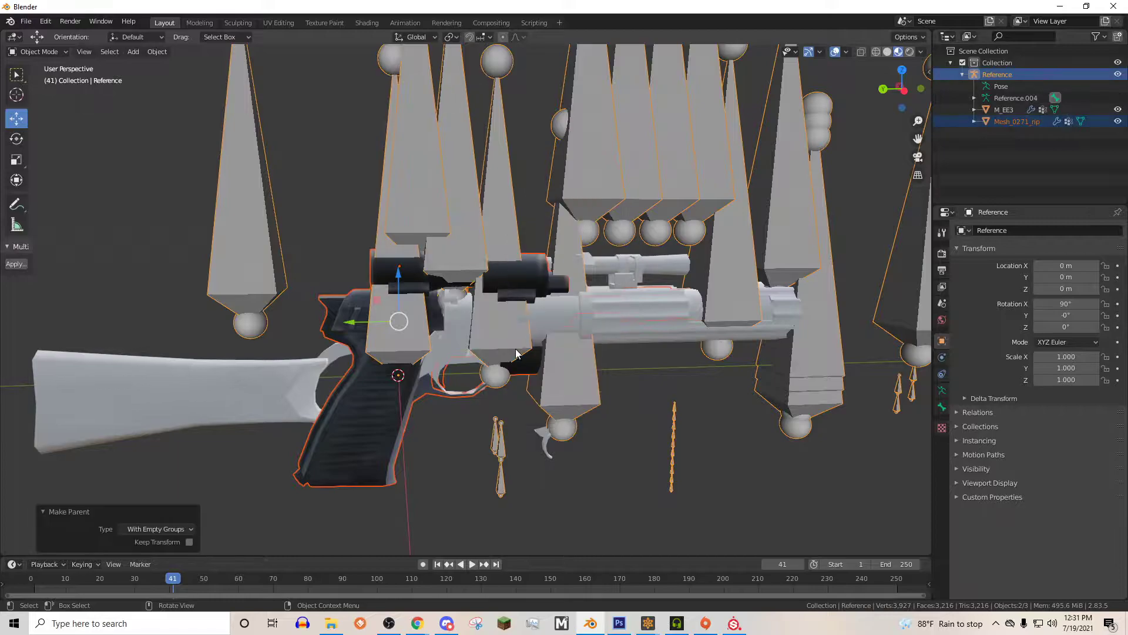
# Transfer M_EE3's weights to the blaster in Weight Paint mode, selecting source layers by name, and return to Object Mode.
pyautogui.click(279, 398)
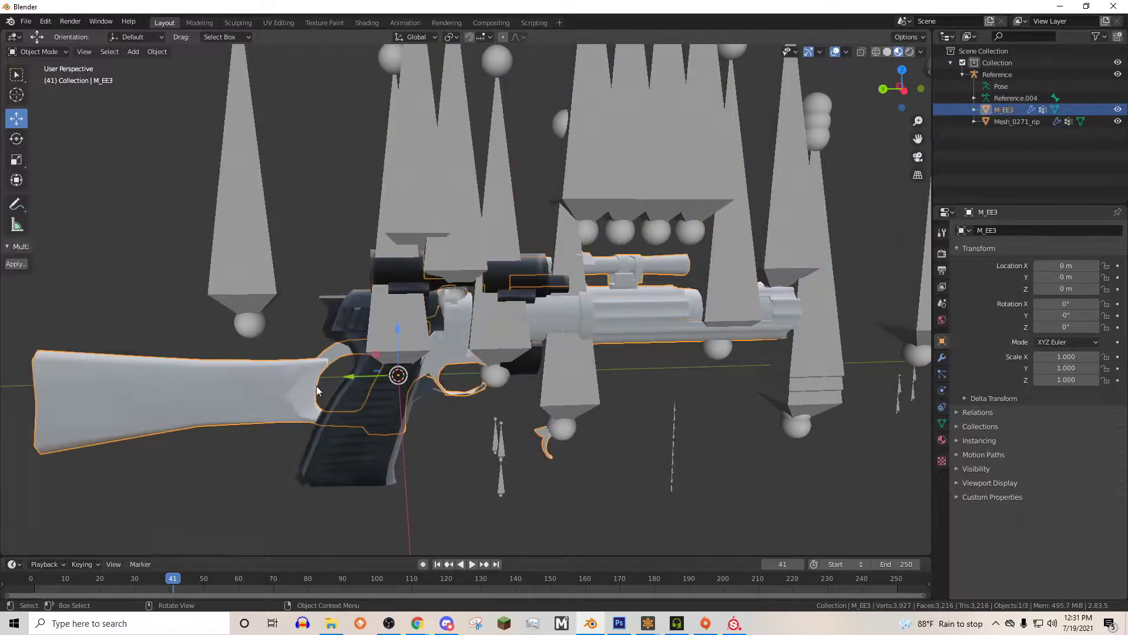
pyautogui.keyDown('shift'); pyautogui.click(343, 322); pyautogui.keyUp('shift')
pyautogui.click(39, 51)
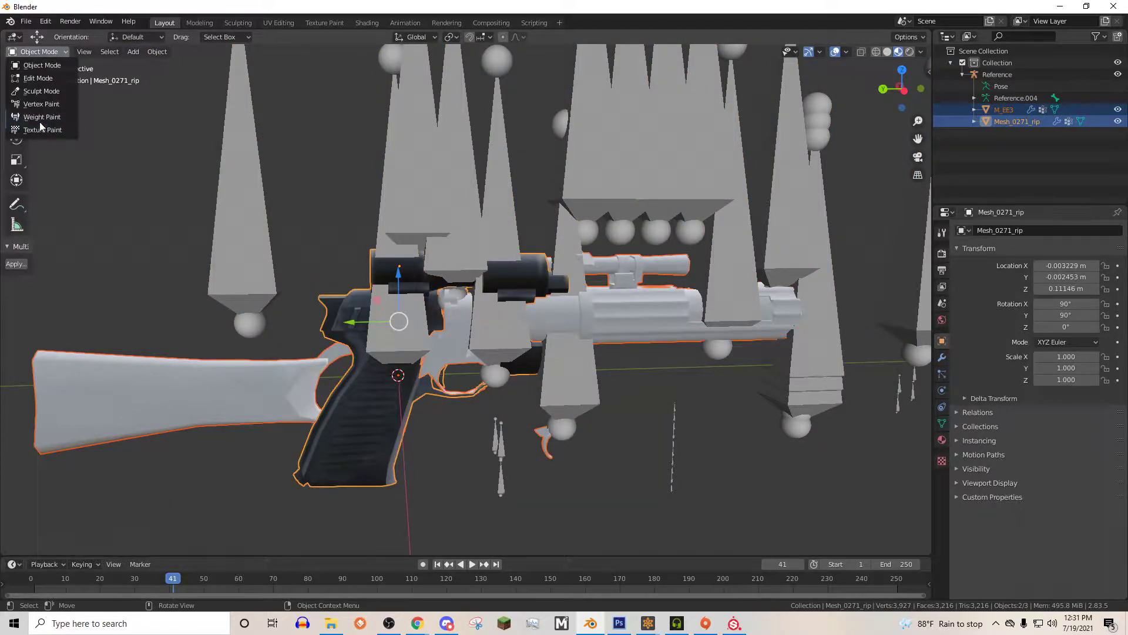
pyautogui.click(41, 116)
pyautogui.click(147, 53)
pyautogui.click(151, 200)
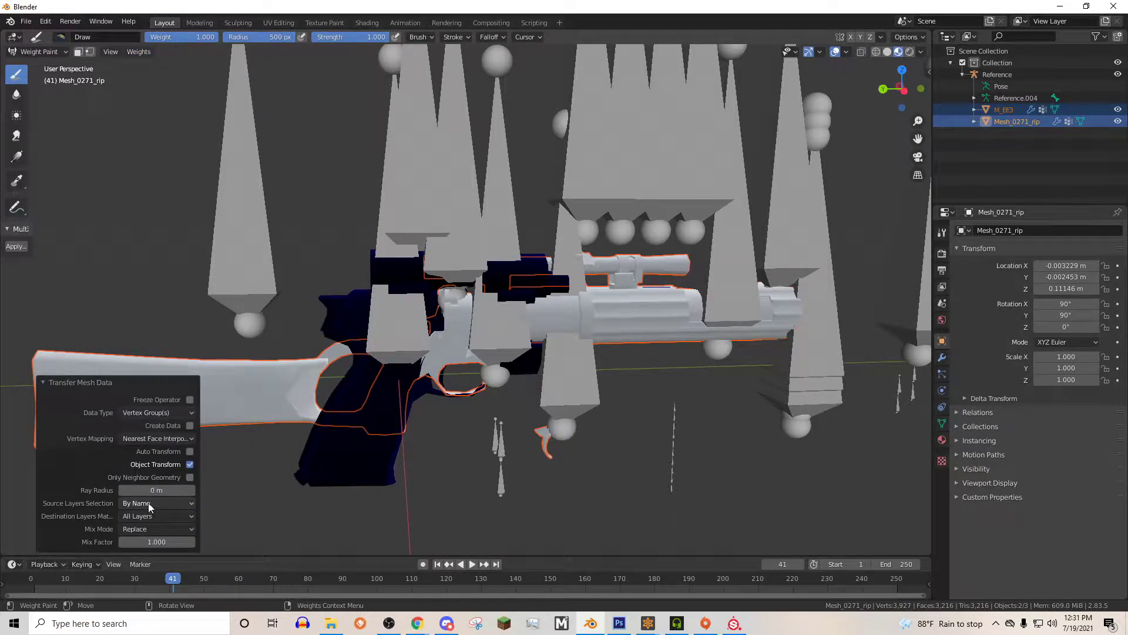
pyautogui.click(54, 51)
pyautogui.click(46, 63)
# Delete the original rifle mesh M_EE3.
pyautogui.click(152, 111)
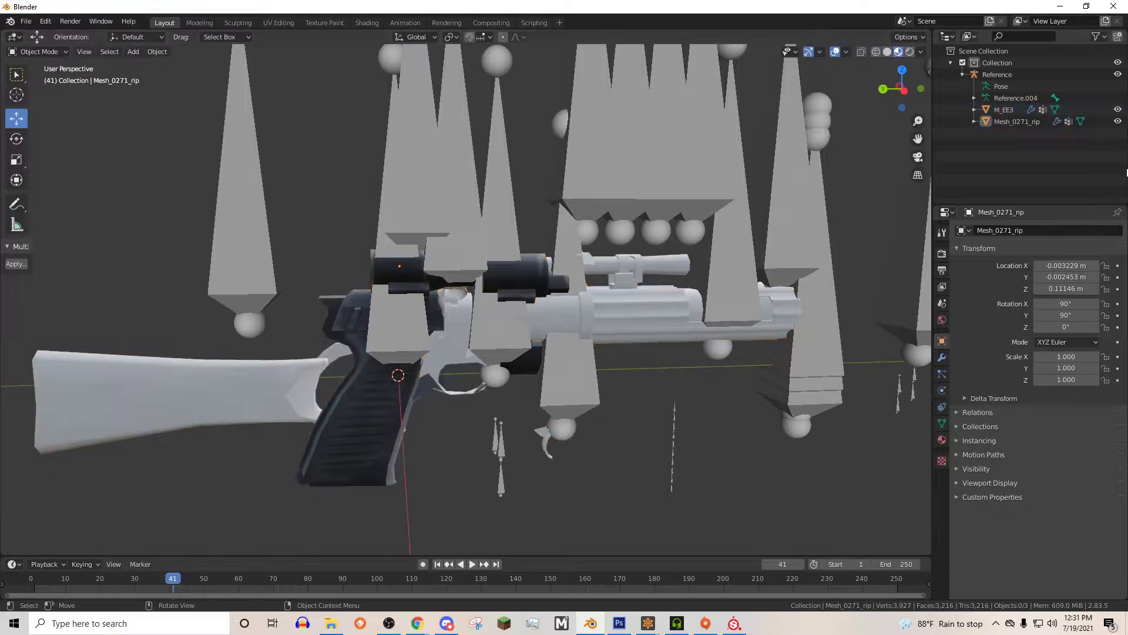
pyautogui.rightClick(1007, 111)
pyautogui.click(1007, 112)
# Clear the blaster's parent while keeping its transformation, and apply all its transforms.
pyautogui.click(1017, 110)
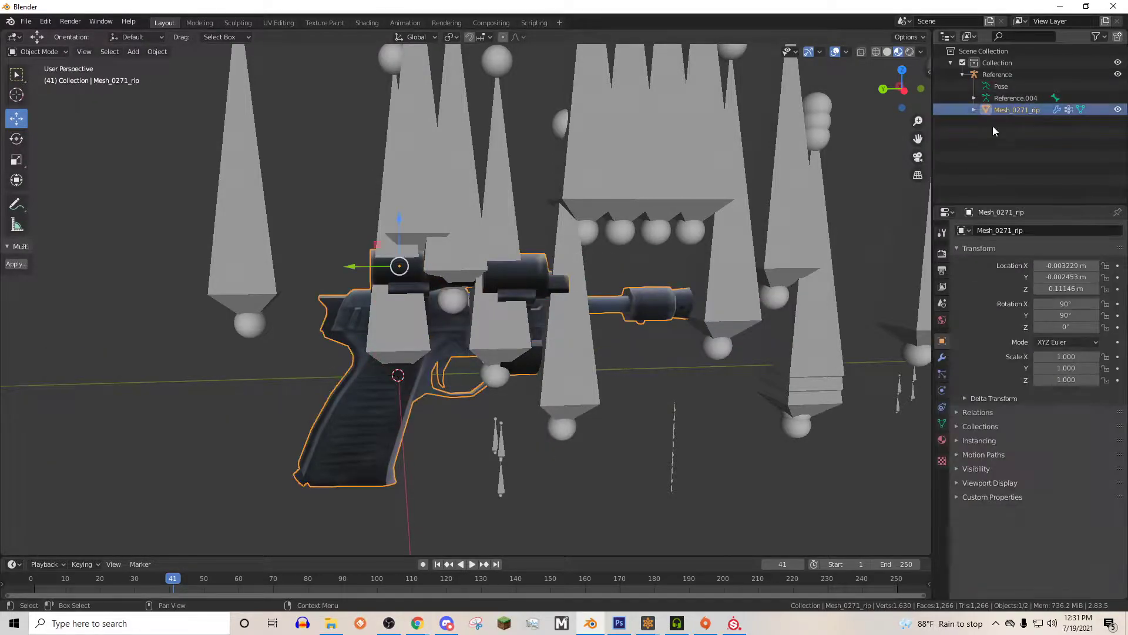
pyautogui.rightClick(692, 254)
pyautogui.moveTo(679, 246)
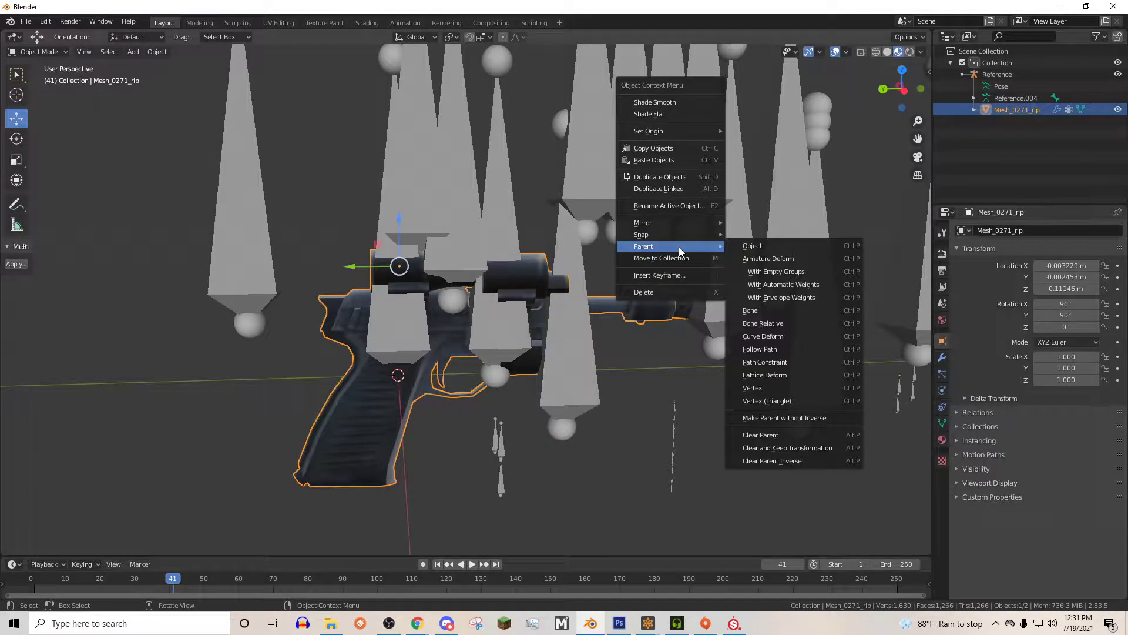
pyautogui.click(766, 448)
pyautogui.hotkey('ctrl', 'a')
pyautogui.click(759, 314)
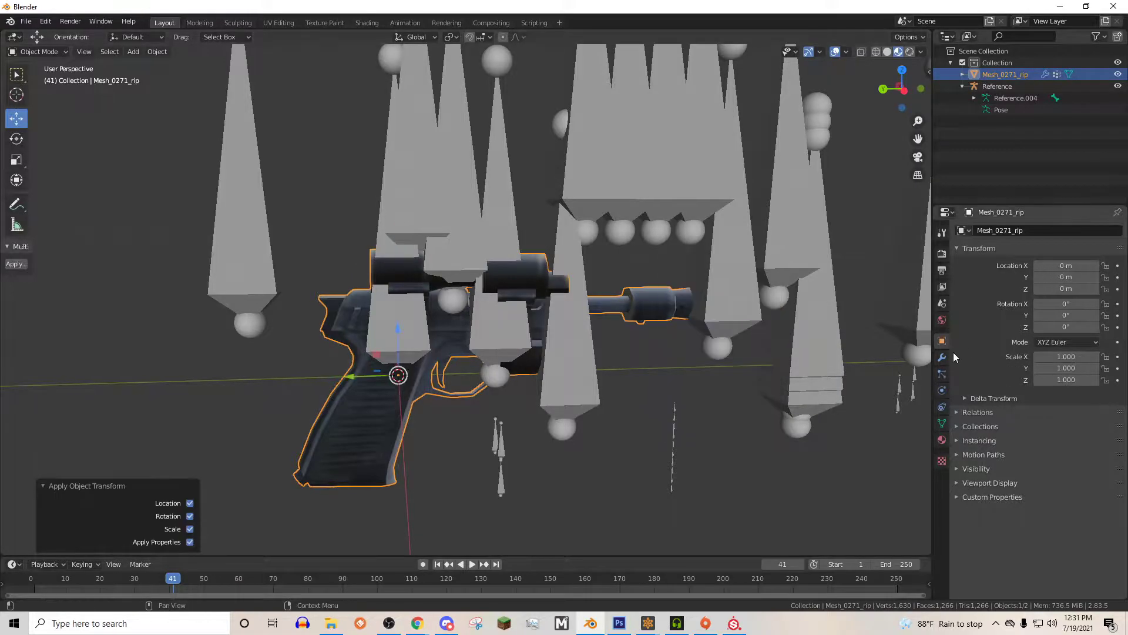
# Bake a -90° X rotation into the blaster mesh and set its X rotation to 90°.
pyautogui.write('-90')
pyautogui.press('Return')
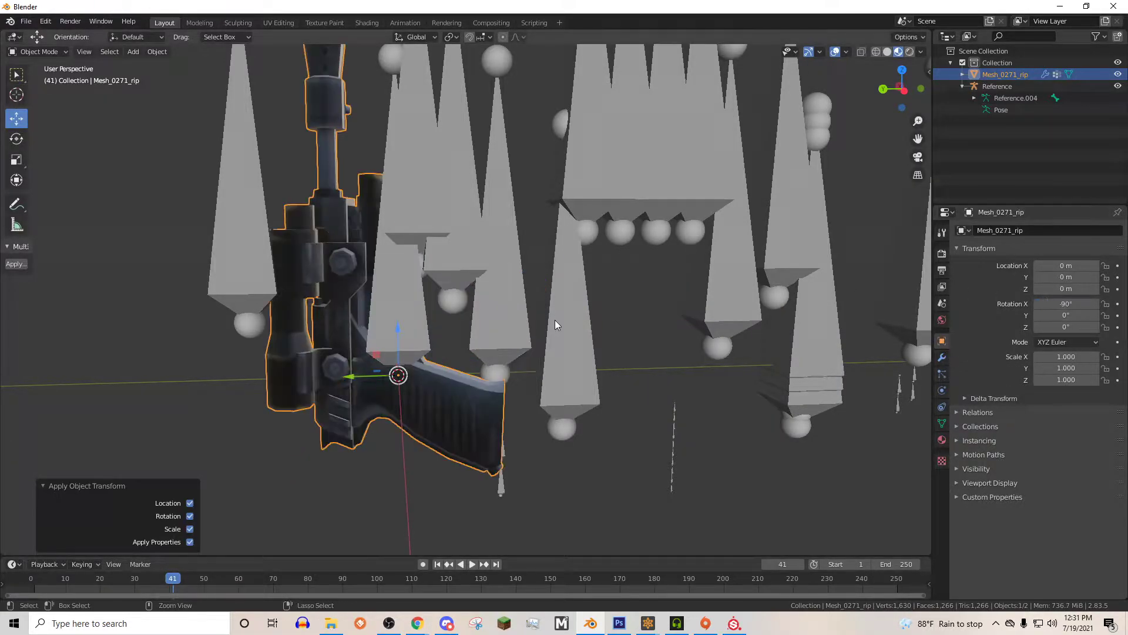
pyautogui.hotkey('ctrl', 'a')
pyautogui.click(555, 320)
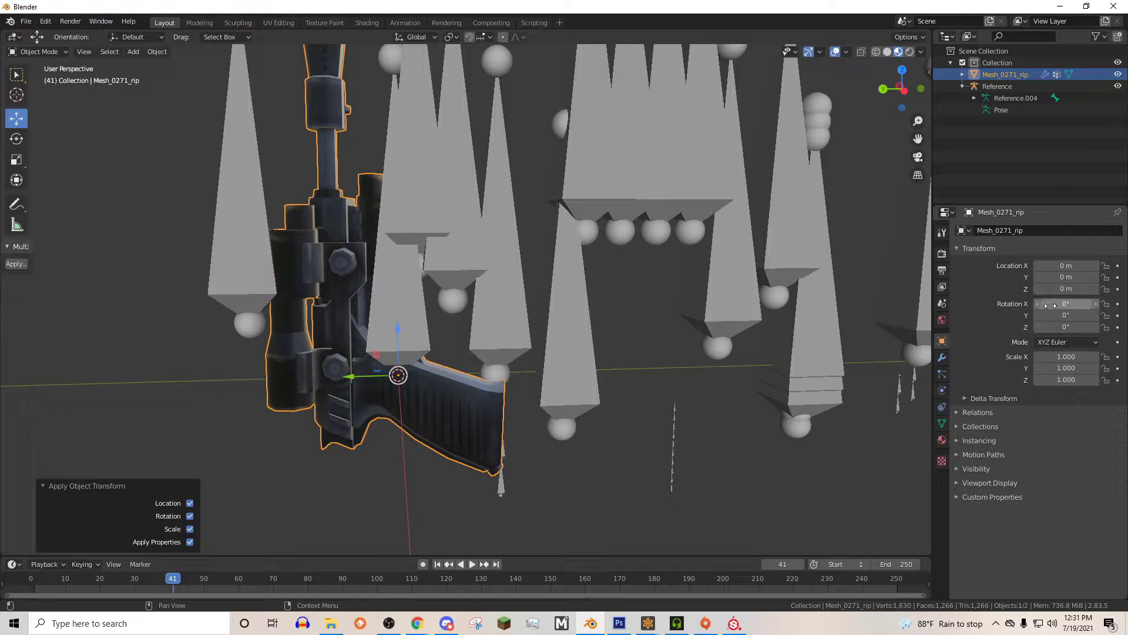
pyautogui.click(1057, 302)
pyautogui.write('90')
pyautogui.press('Return')
# Parent the blaster to the Reference armature again with plain Armature Deform.
pyautogui.rightClick(573, 264)
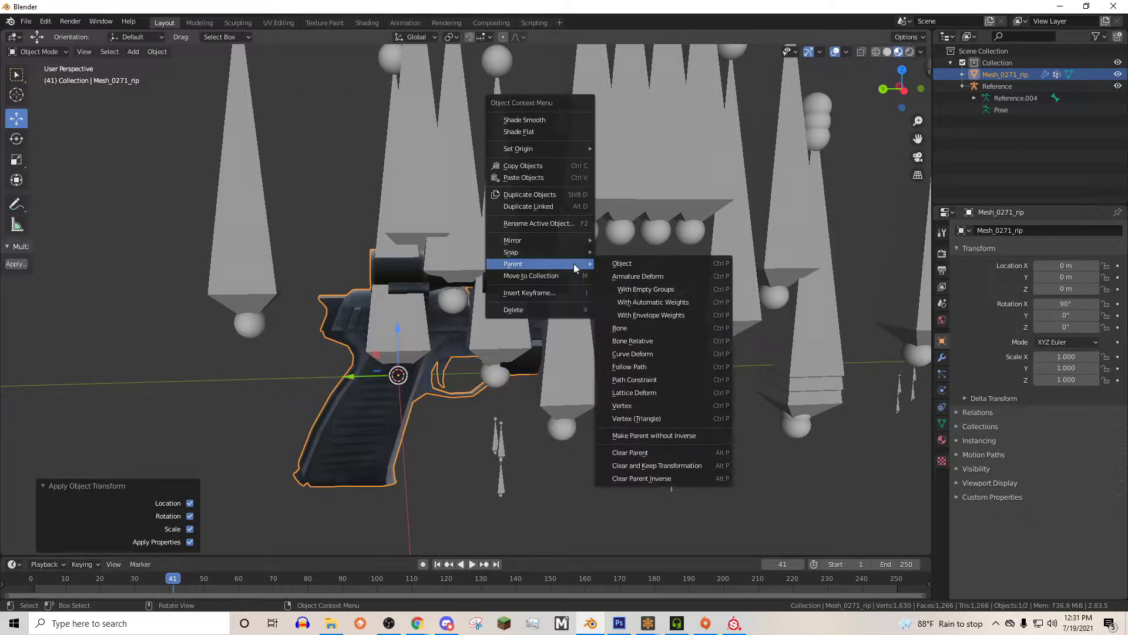
pyautogui.click(396, 264)
pyautogui.click(351, 349)
pyautogui.keyDown('shift'); pyautogui.click(417, 233); pyautogui.keyUp('shift')
pyautogui.rightClick(417, 234)
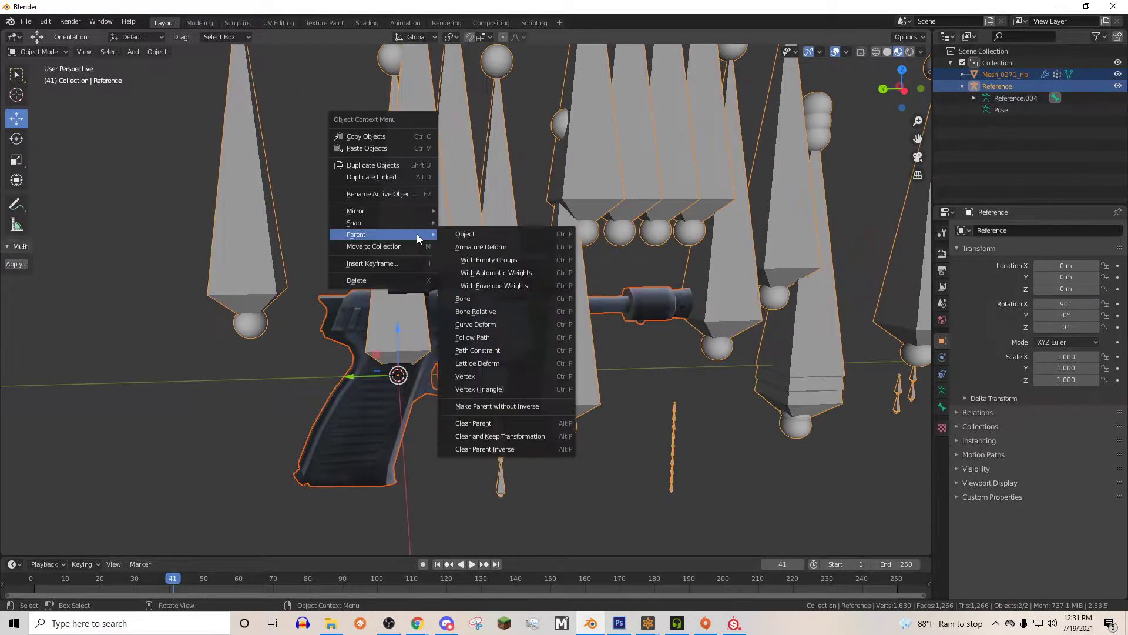
pyautogui.click(494, 251)
# Export the rigged blaster as an FBX named Robaku gun Meshy.fbx at scale 0.01.
pyautogui.click(26, 21)
pyautogui.moveTo(62, 190)
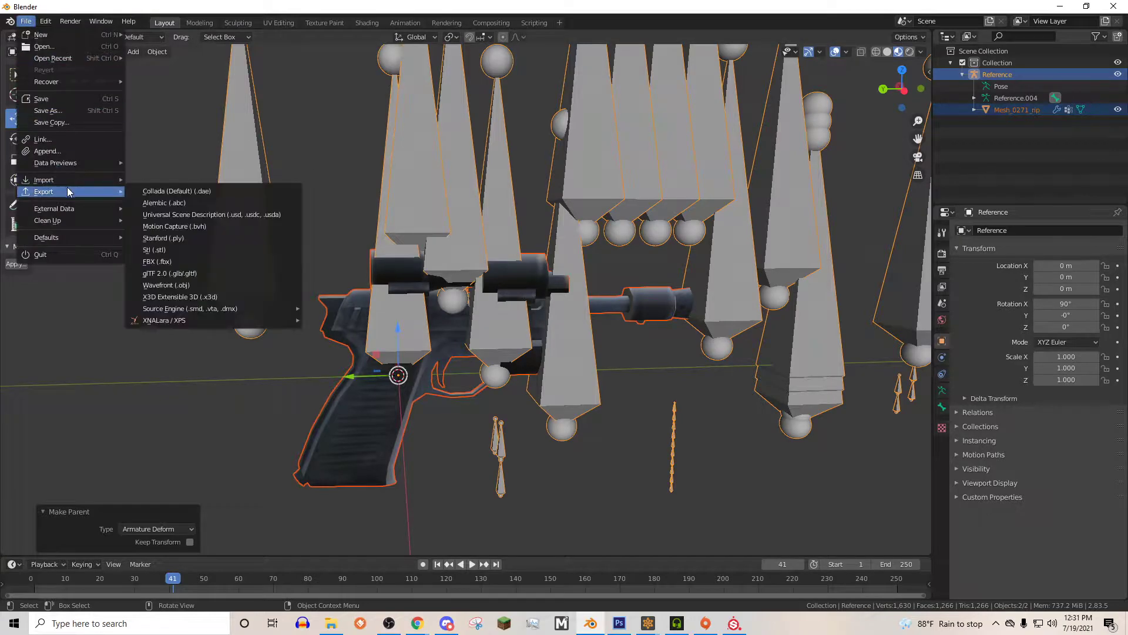
pyautogui.click(153, 264)
pyautogui.click(450, 453)
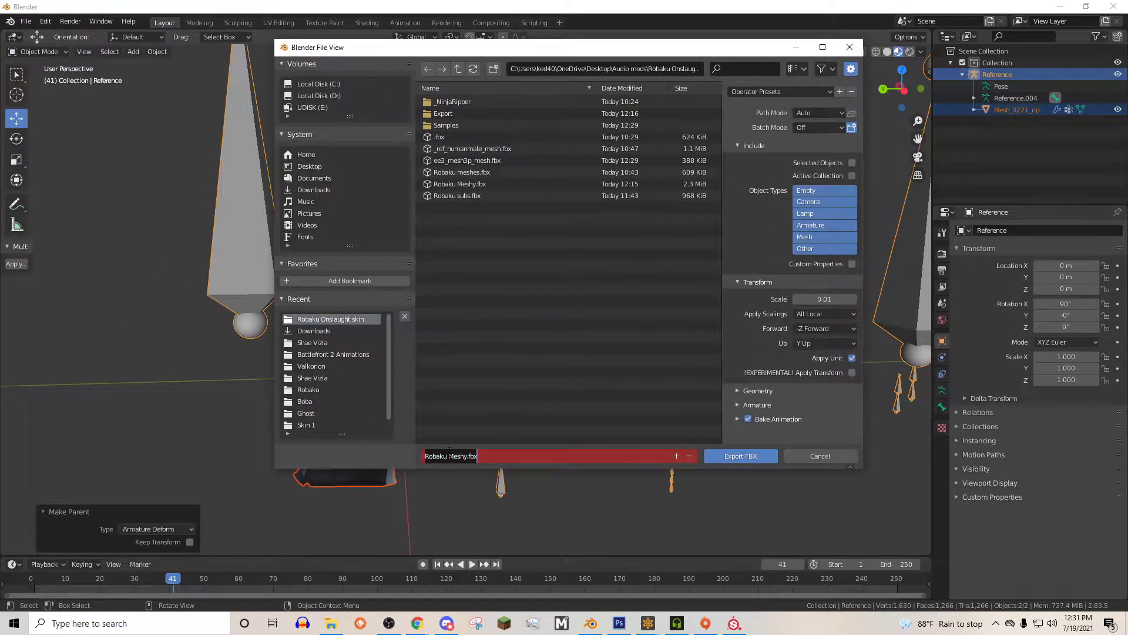
pyautogui.write('gun')
pyautogui.press('Return')
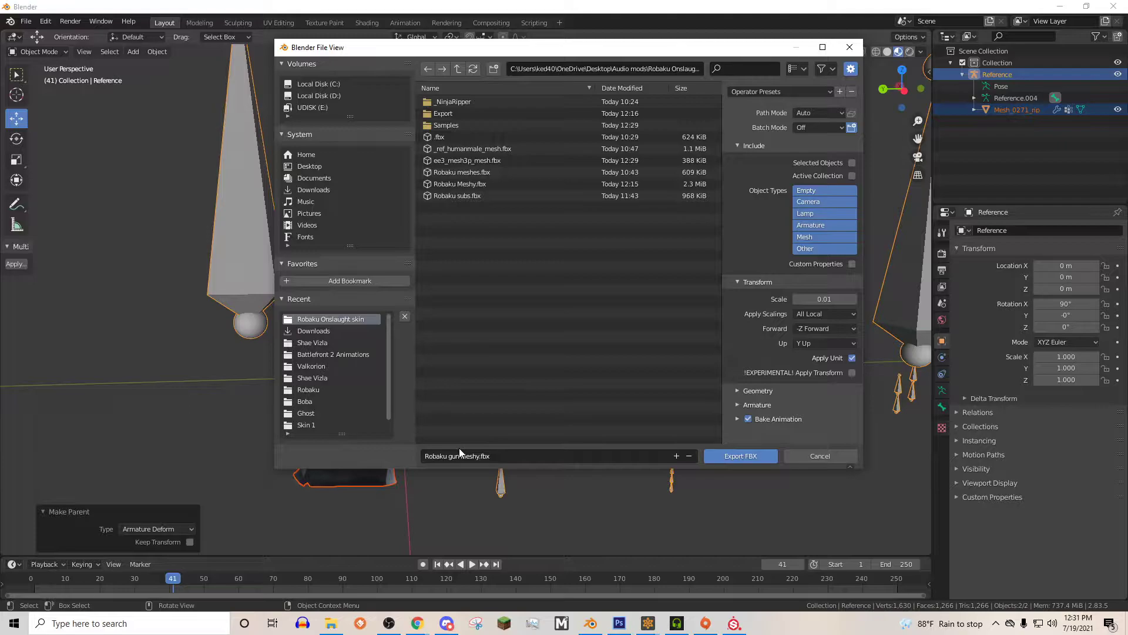
pyautogui.click(729, 455)
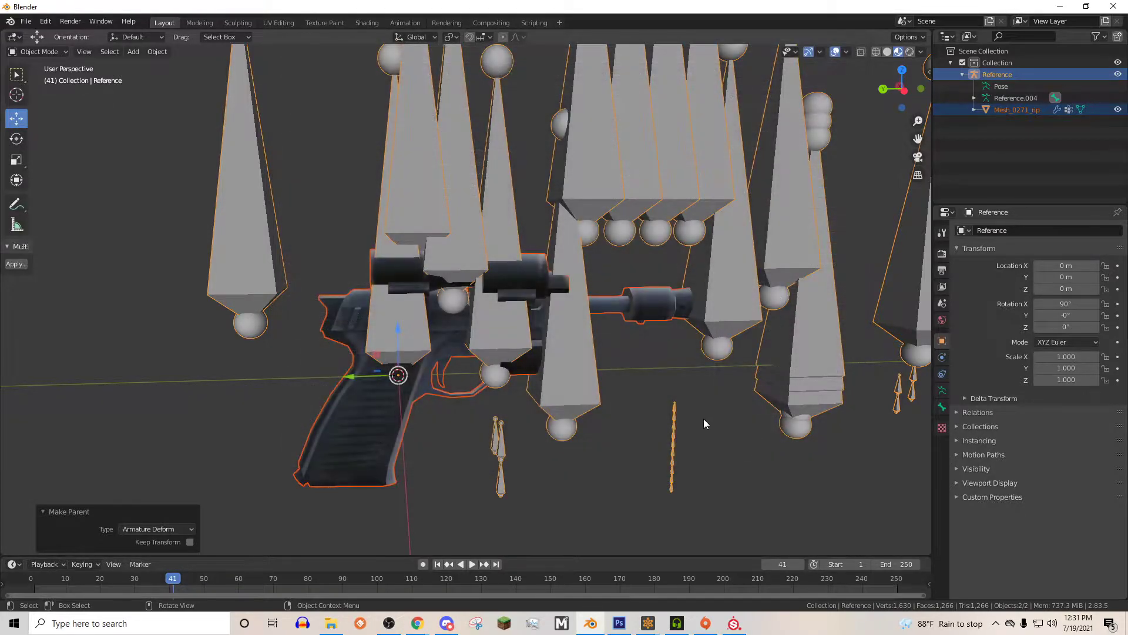
# Detach the blaster from the armature while keeping its transformation, and delete the Reference armature.
pyautogui.scroll(-5, 692, 420)
pyautogui.click(1081, 109)
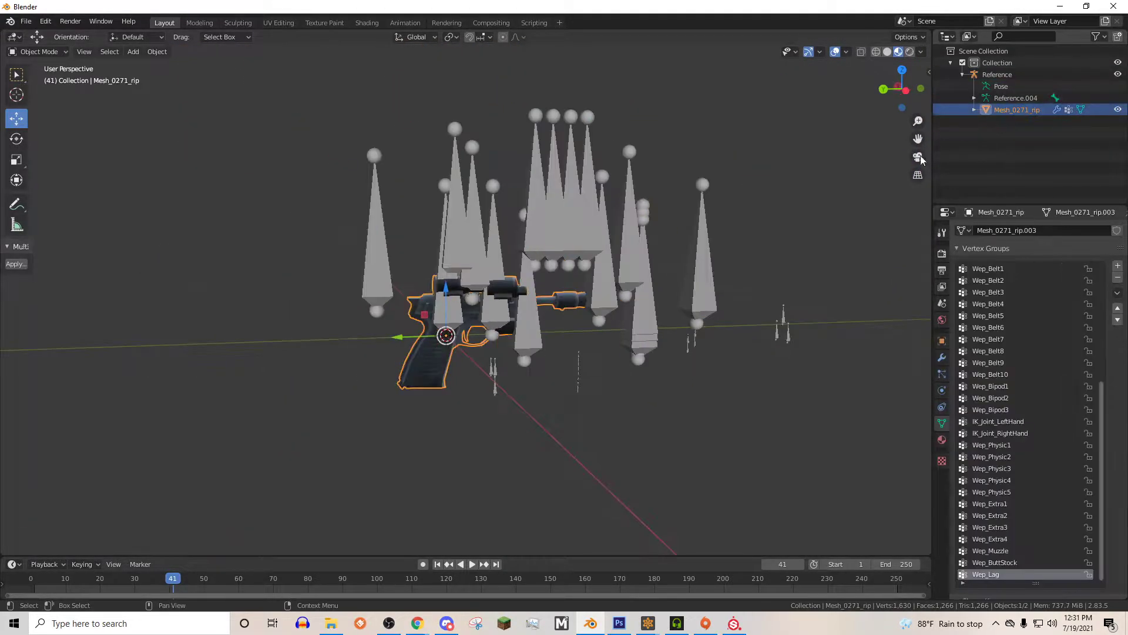
pyautogui.rightClick(657, 281)
pyautogui.moveTo(647, 259)
pyautogui.click(758, 458)
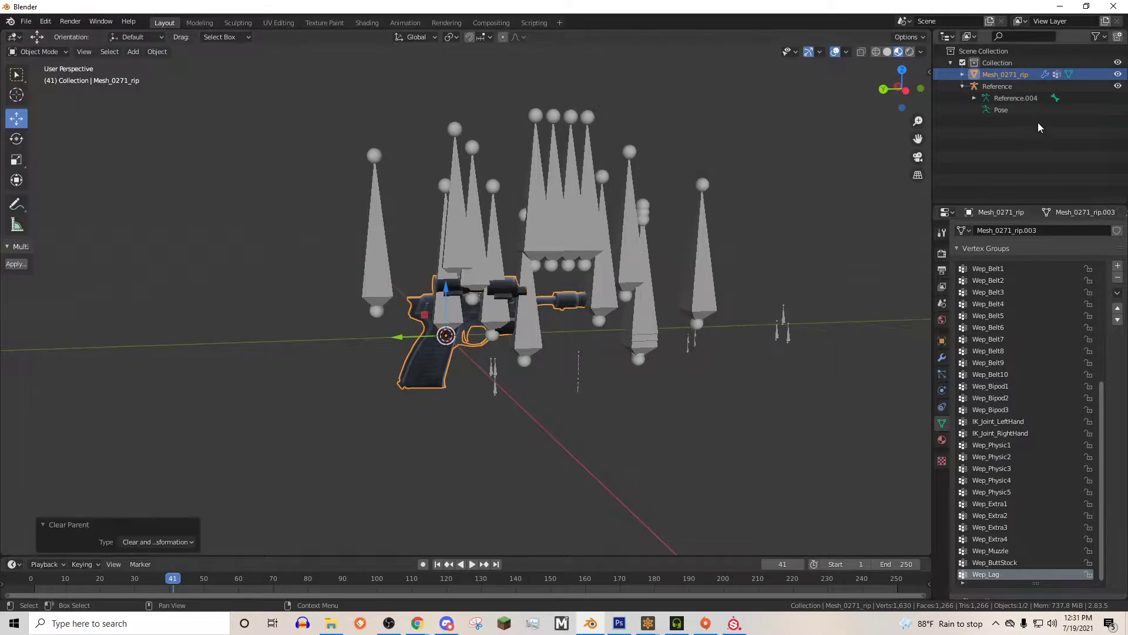
pyautogui.rightClick(1003, 87)
pyautogui.click(1006, 101)
# Export the standalone blaster as an FBX named Robaku gun subs.fbx at scale 1.
pyautogui.click(29, 21)
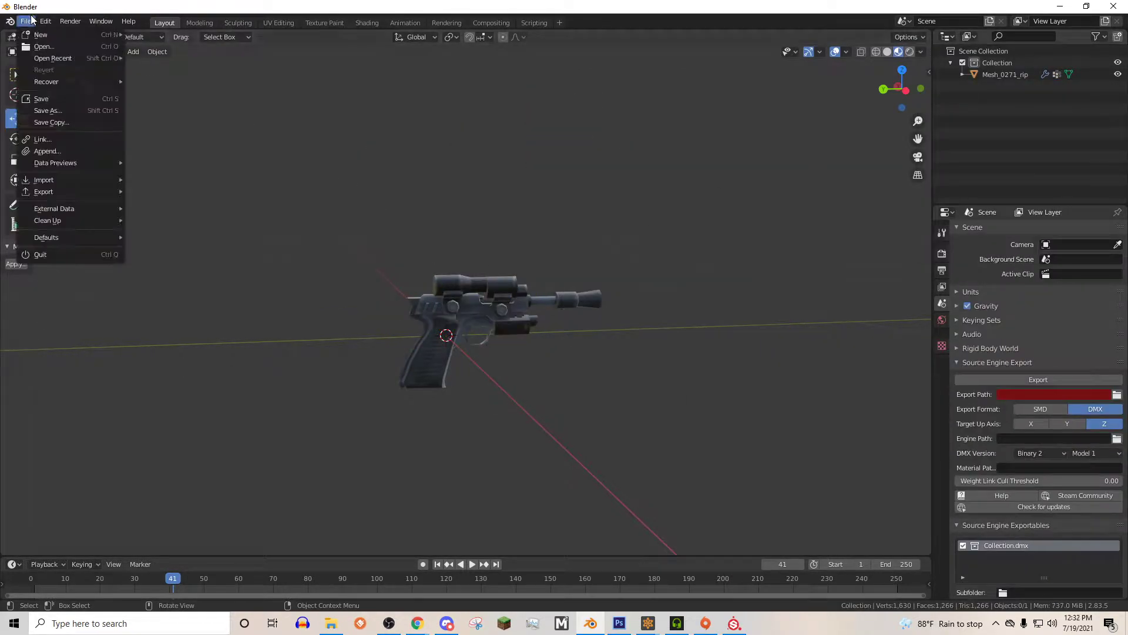
pyautogui.moveTo(42, 192)
pyautogui.click(153, 262)
pyautogui.click(464, 456)
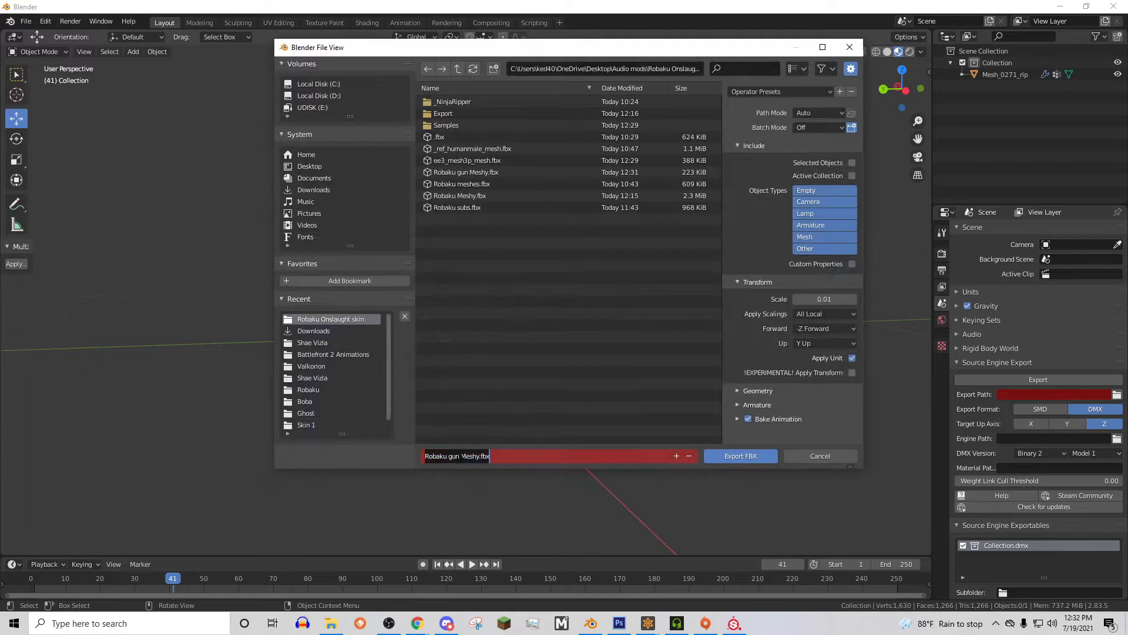
pyautogui.moveTo(461, 456); pyautogui.dragTo(473, 456)
pyautogui.press('Return')
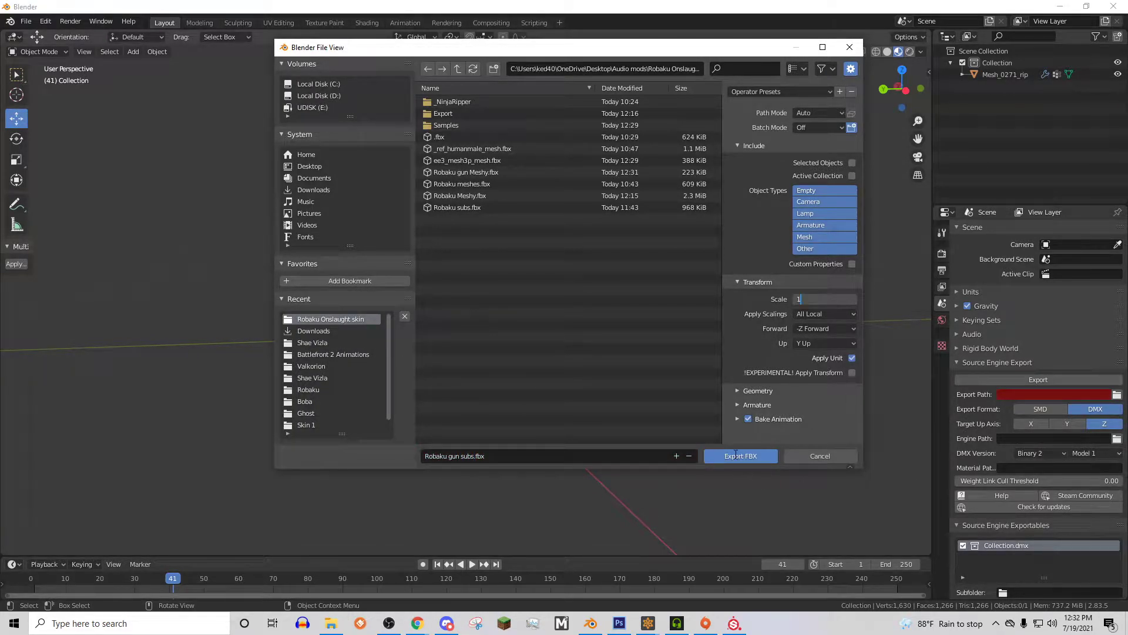
pyautogui.click(746, 457)
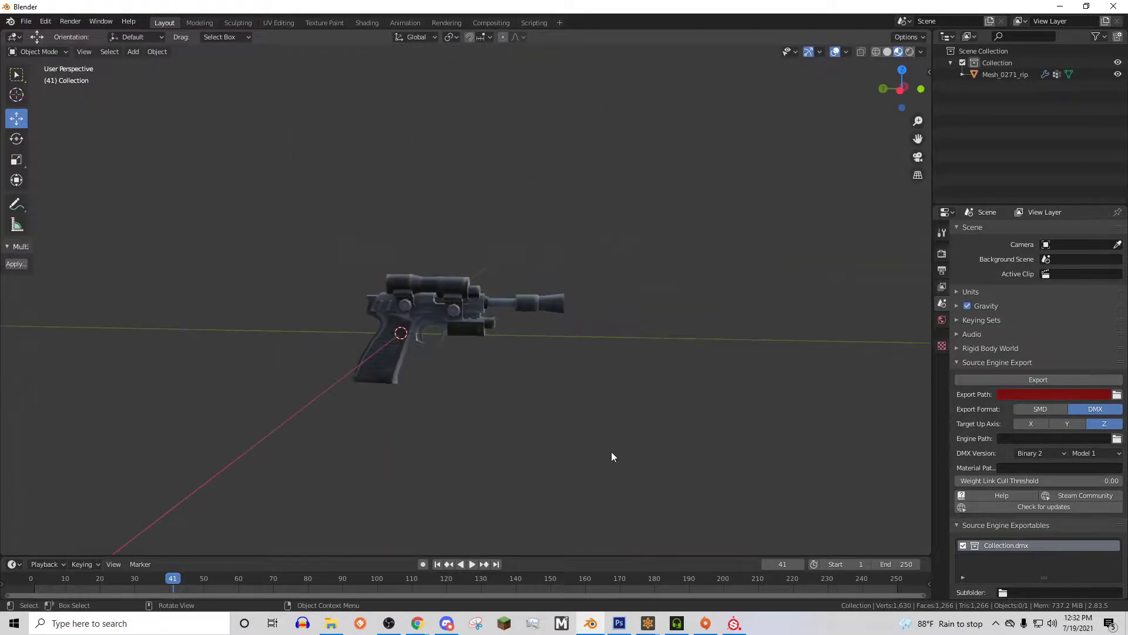
# Switch to Substance Painter and create a PBR - Metallic Roughness project from Robaku gun subs.fbx at 1024 resolution.
pyautogui.click(734, 624)
pyautogui.click(11, 20)
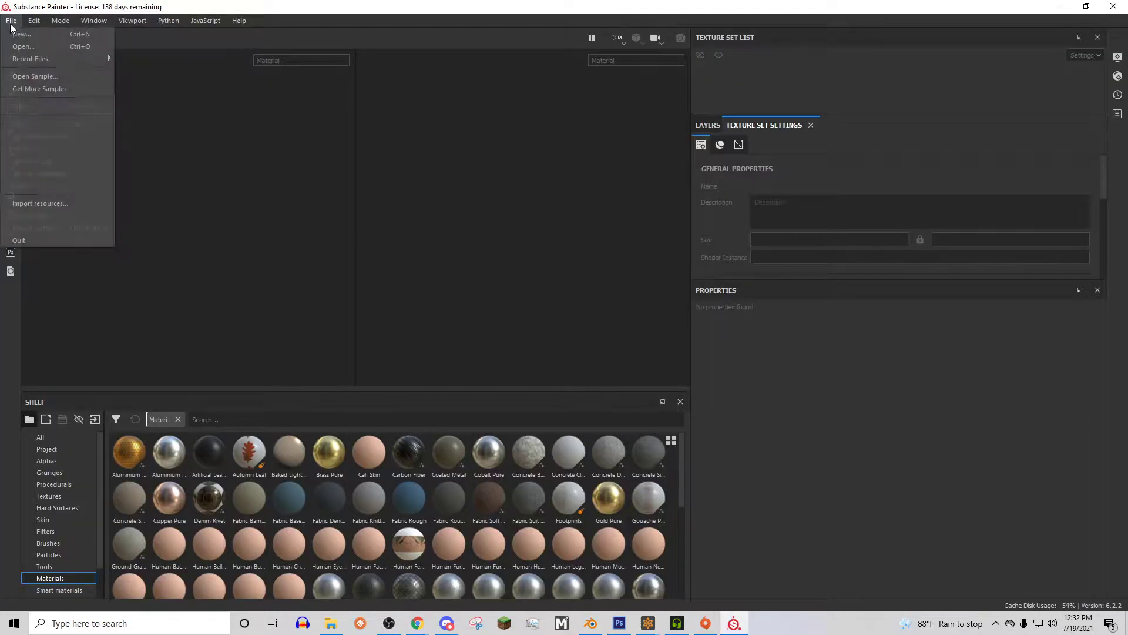
pyautogui.click(24, 33)
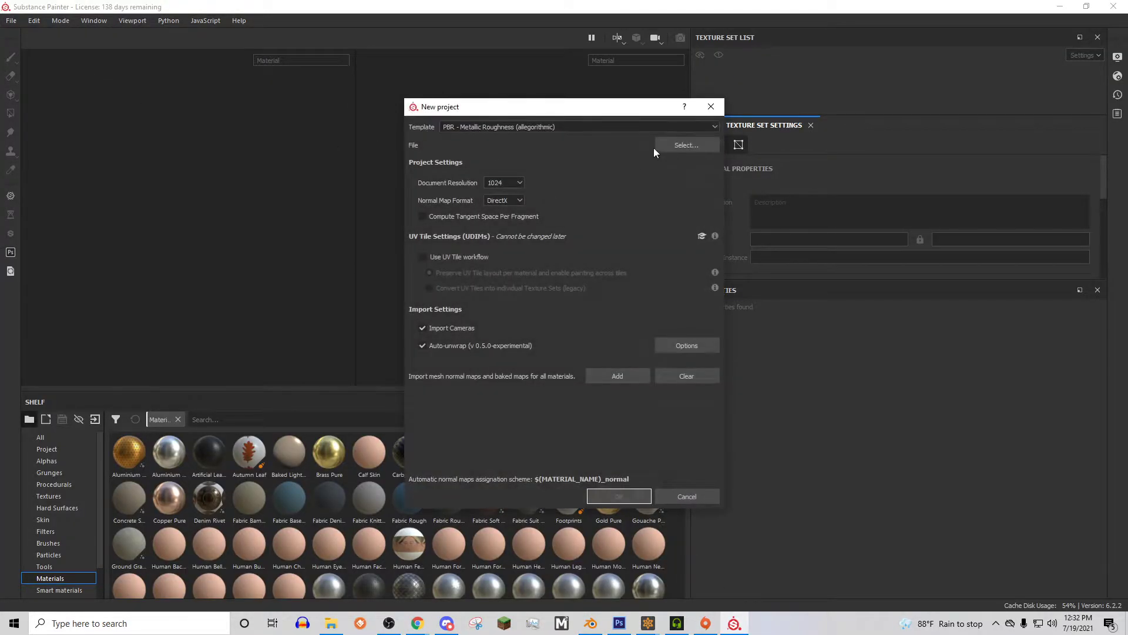
pyautogui.click(676, 147)
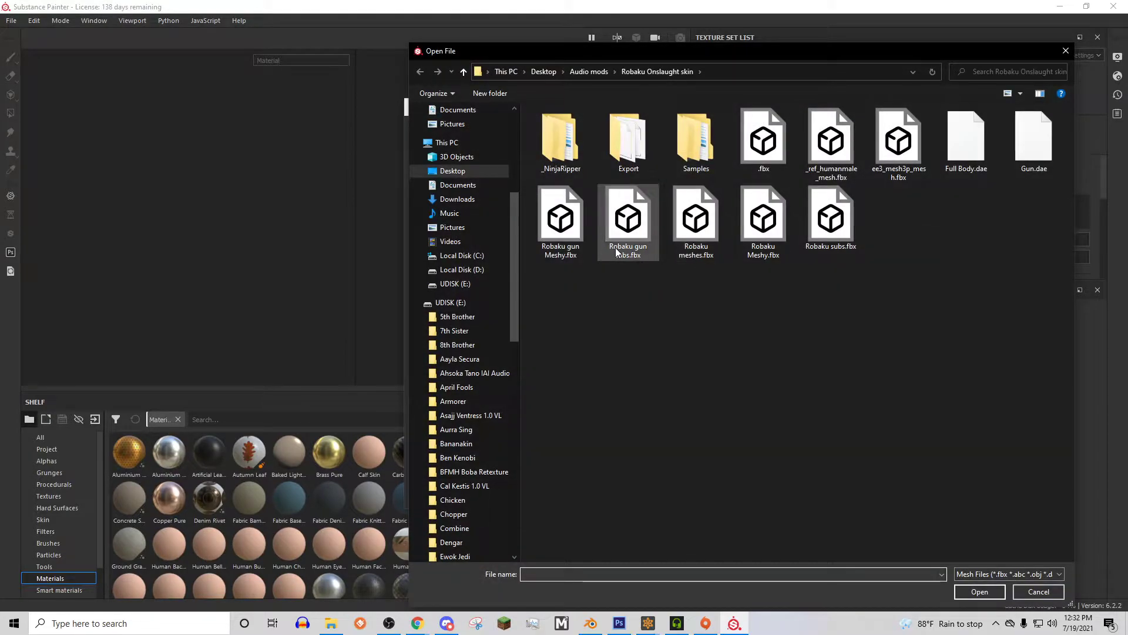
pyautogui.click(635, 253)
pyautogui.doubleClick(634, 252)
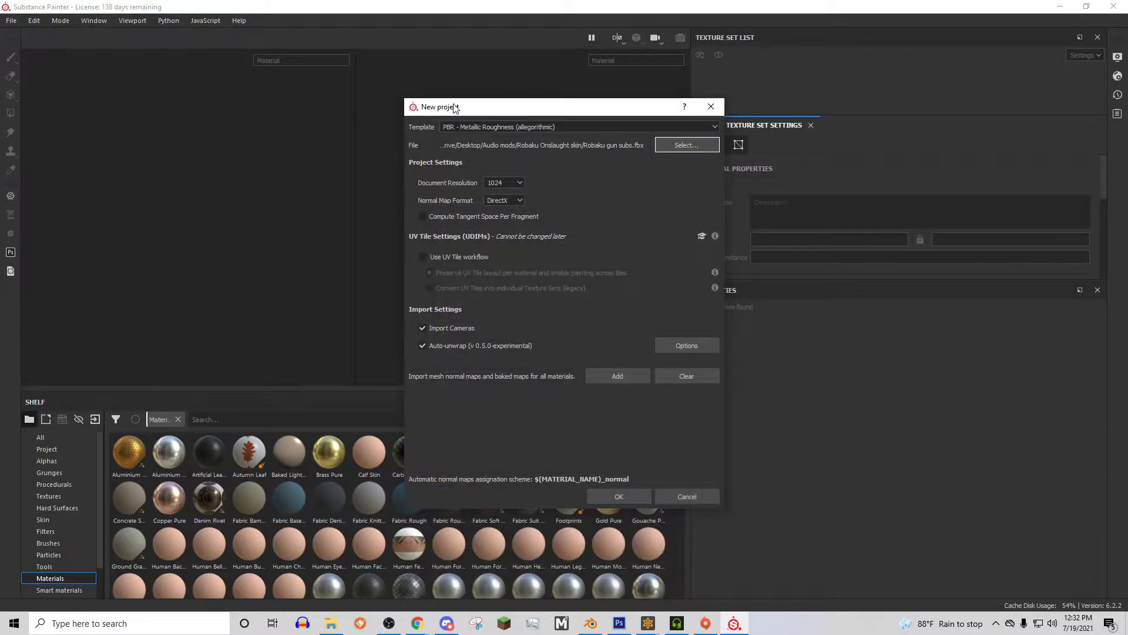
pyautogui.moveTo(454, 107); pyautogui.dragTo(407, 105)
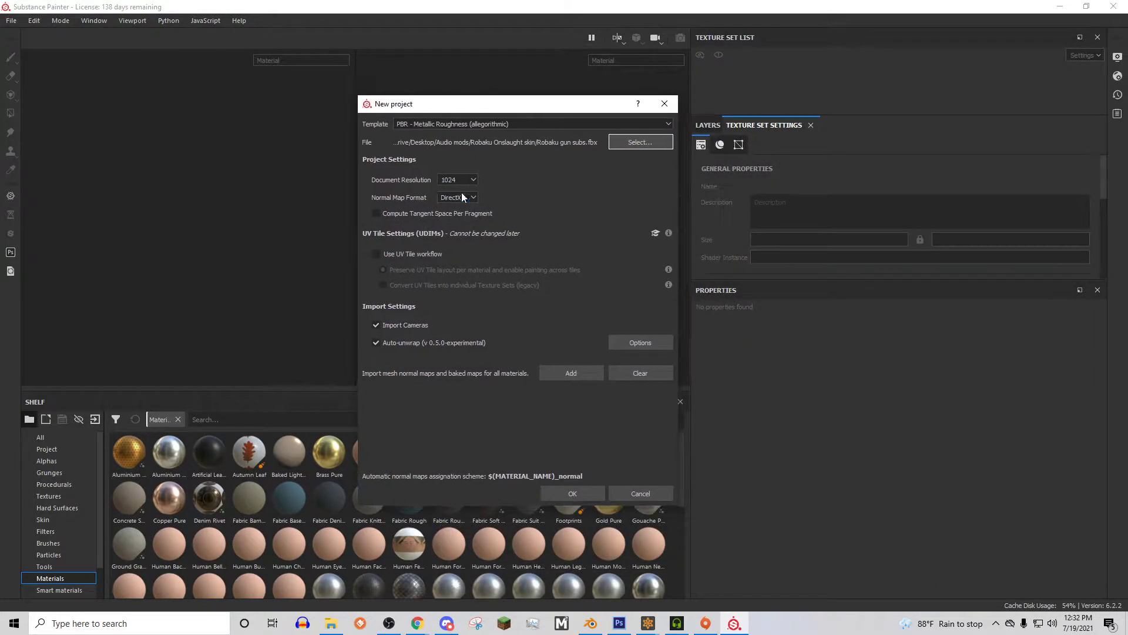
pyautogui.click(592, 495)
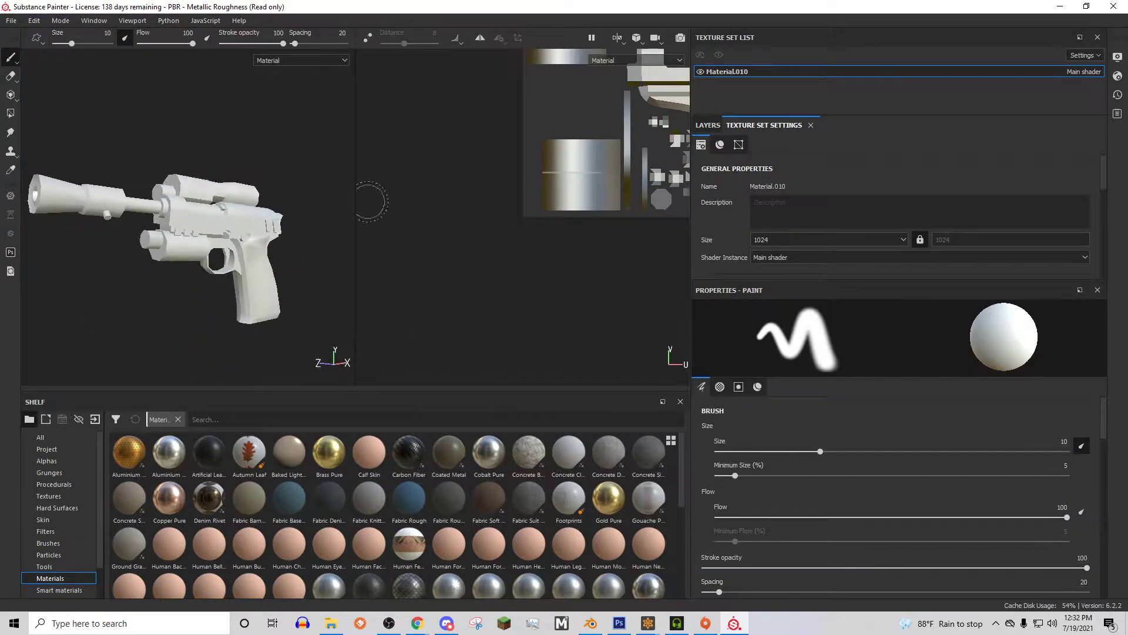
pyautogui.keyDown('alt'); pyautogui.moveTo(489, 231); pyautogui.dragTo(499, 231, button='middle'); pyautogui.keyUp('alt')
pyautogui.keyDown('alt'); pyautogui.moveTo(226, 247); pyautogui.dragTo(233, 219); pyautogui.keyUp('alt')
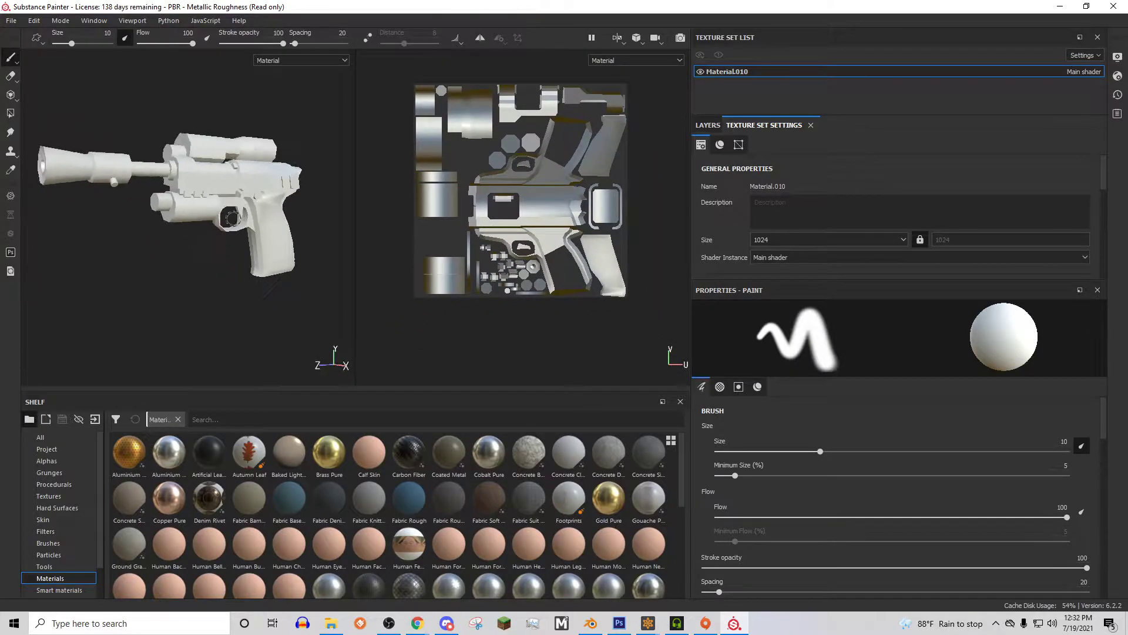
pyautogui.moveTo(18, 9); pyautogui.dragTo(15, 19)
pyautogui.click(1086, 13)
pyautogui.click(11, 11)
pyautogui.click(10, 8)
# Import gun color.png from the Robaku Onslaught skin folder as a texture resource.
pyautogui.click(12, 20)
pyautogui.click(40, 204)
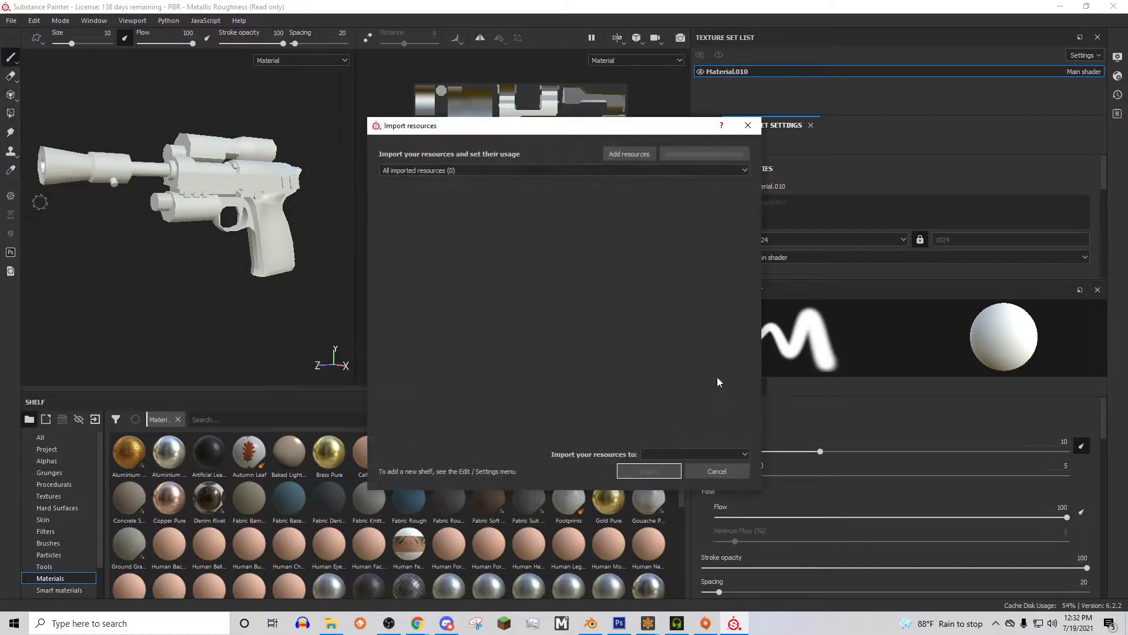
pyautogui.click(609, 155)
pyautogui.moveTo(649, 58); pyautogui.dragTo(530, 56)
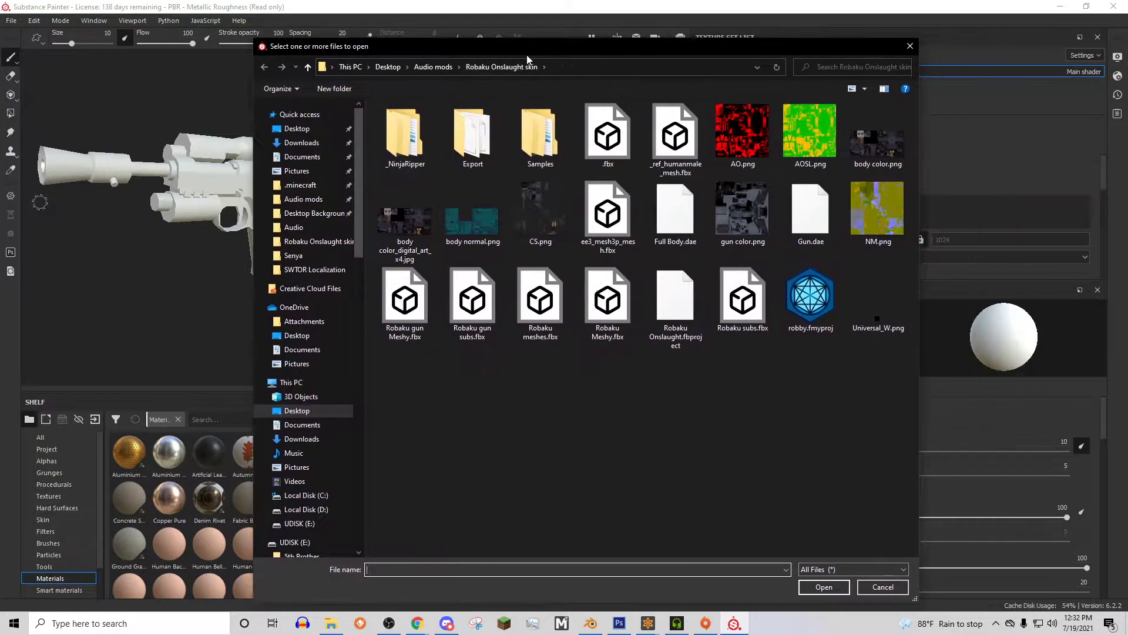
pyautogui.doubleClick(730, 241)
pyautogui.click(714, 188)
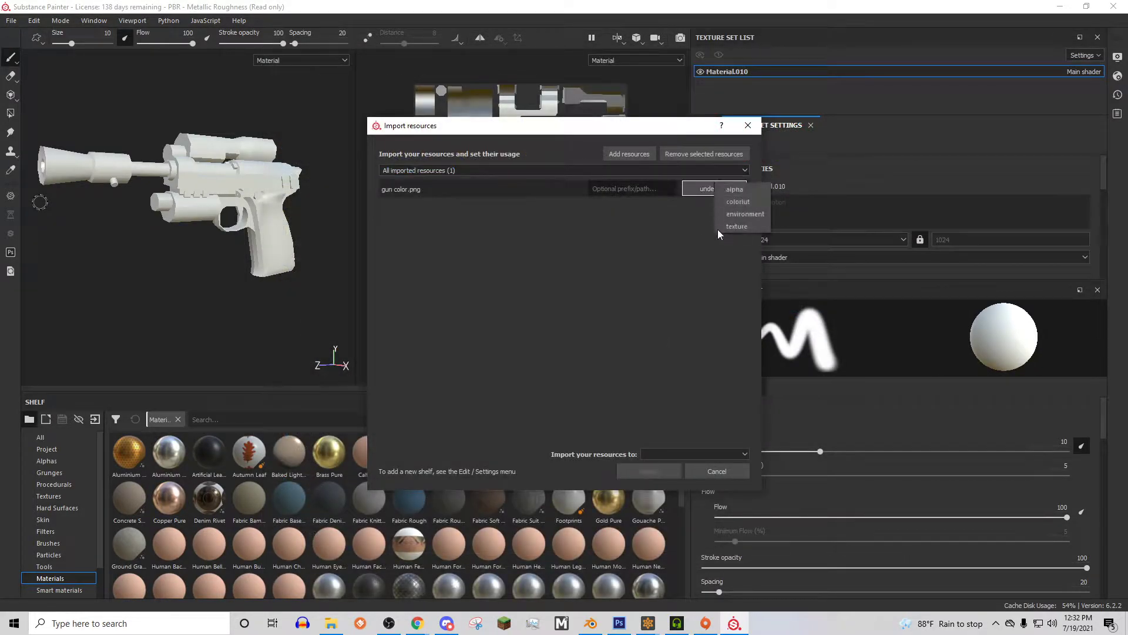
pyautogui.click(718, 228)
pyautogui.click(692, 454)
pyautogui.click(676, 469)
pyautogui.click(649, 470)
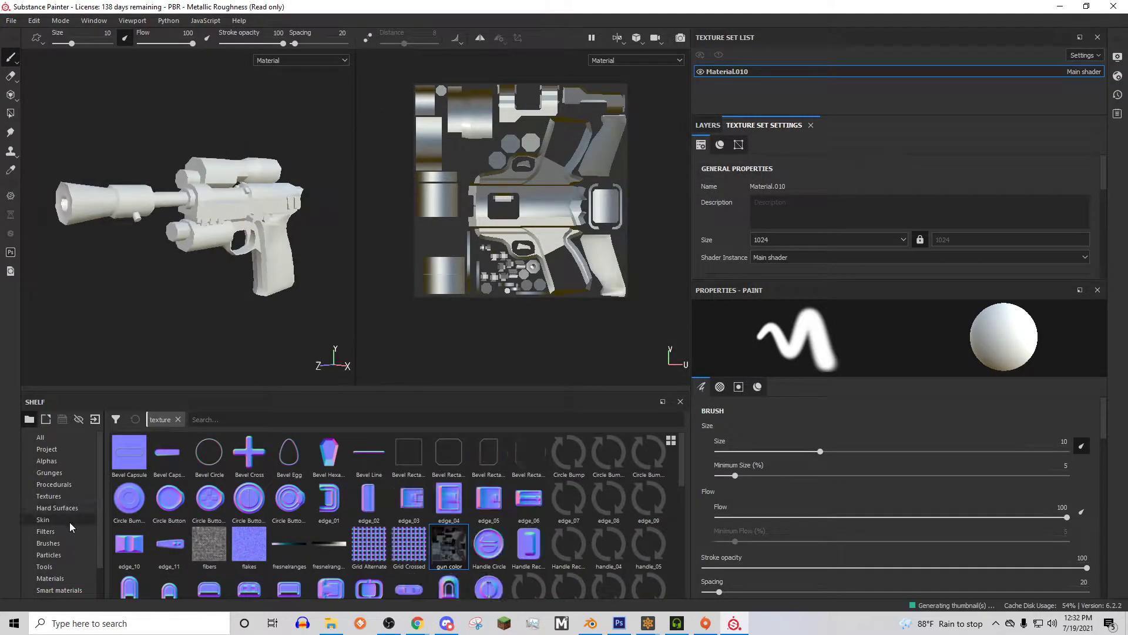
# Replace the default paint layer with a fill layer and assign the gun color texture as its base color.
pyautogui.click(56, 497)
pyautogui.click(707, 124)
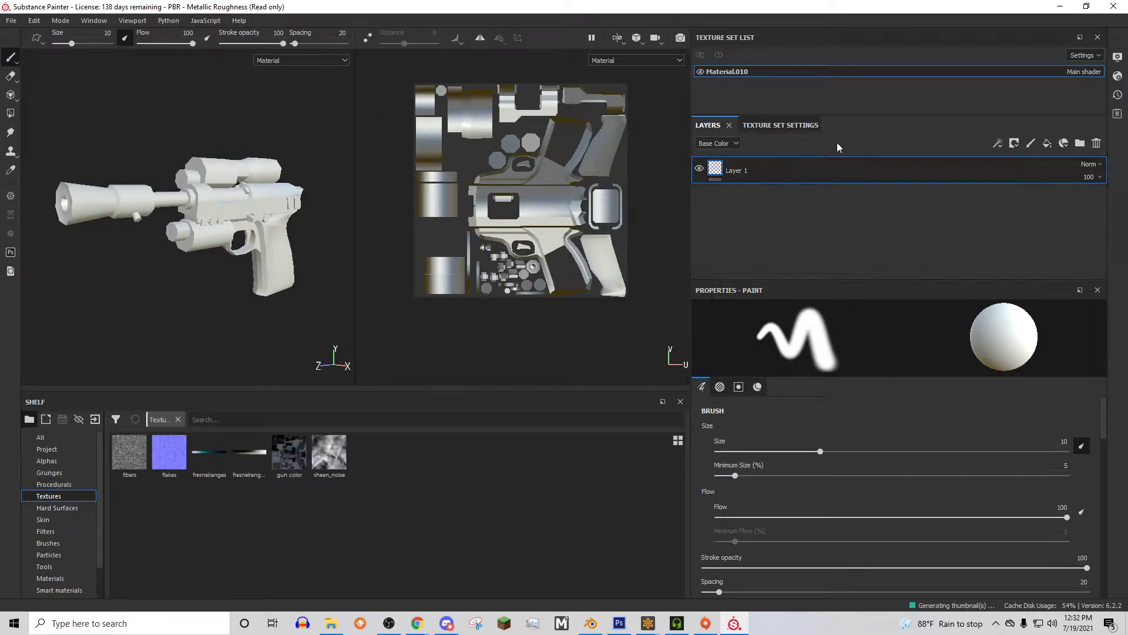
pyautogui.click(1096, 144)
pyautogui.hotkey('ctrl', 'z')
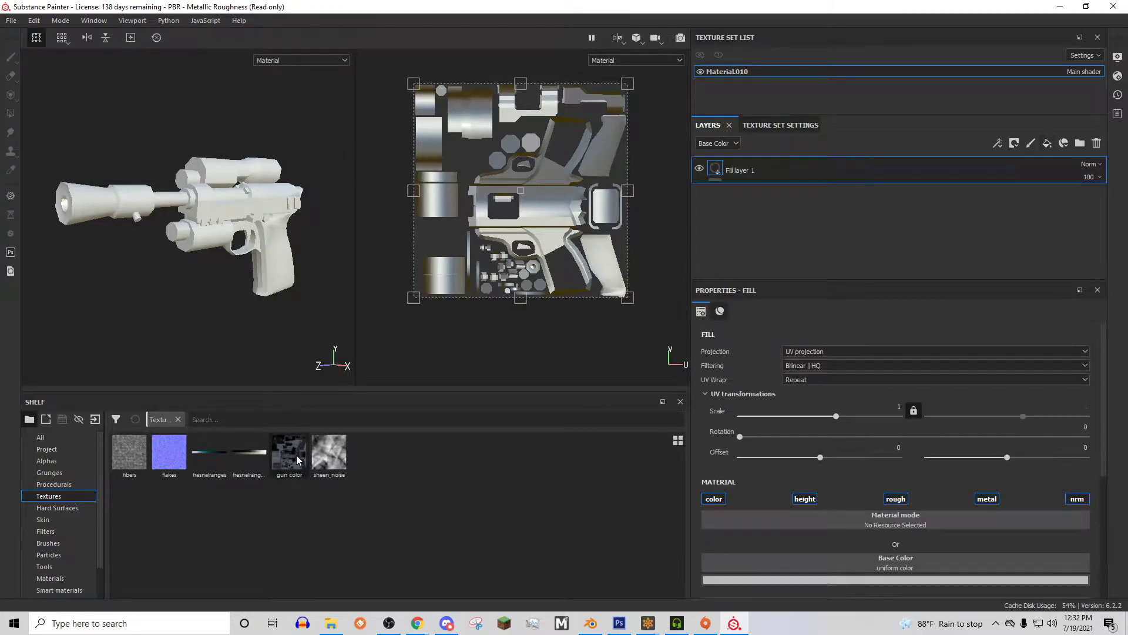
pyautogui.moveTo(300, 459); pyautogui.dragTo(920, 560)
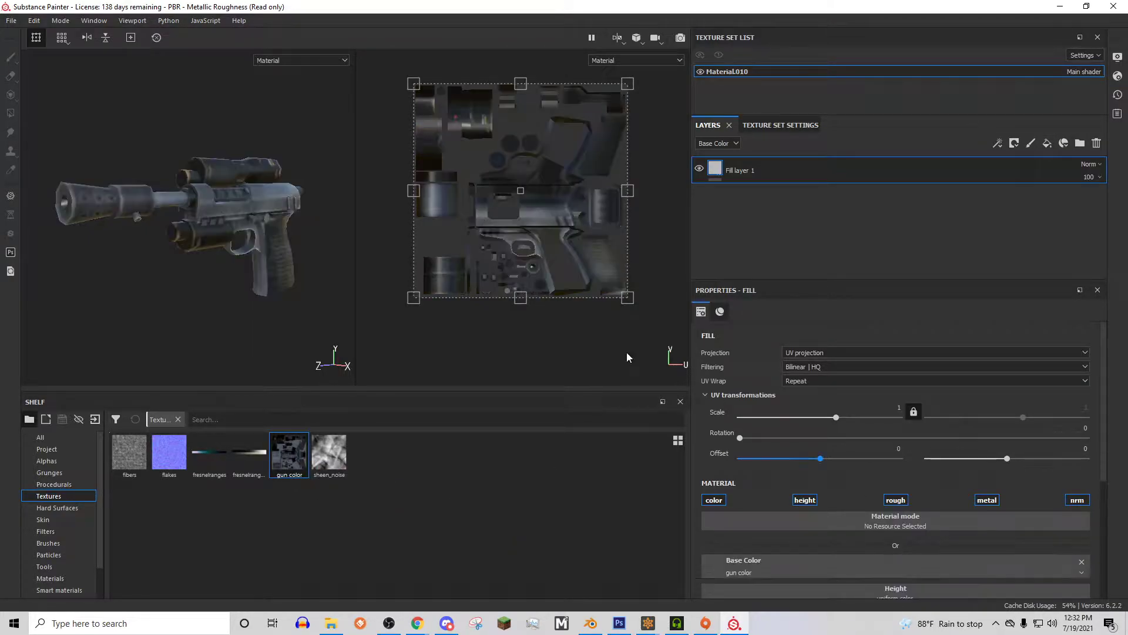
# Disable the height channel on the fill layer and set its roughness to 1.
pyautogui.moveTo(320, 232)
pyautogui.keyDown('alt'); pyautogui.mouseDown()
pyautogui.moveTo(317, 214)
pyautogui.moveTo(273, 197)
pyautogui.moveTo(281, 221)
pyautogui.moveTo(317, 235)
pyautogui.mouseUp(); pyautogui.keyUp('alt')
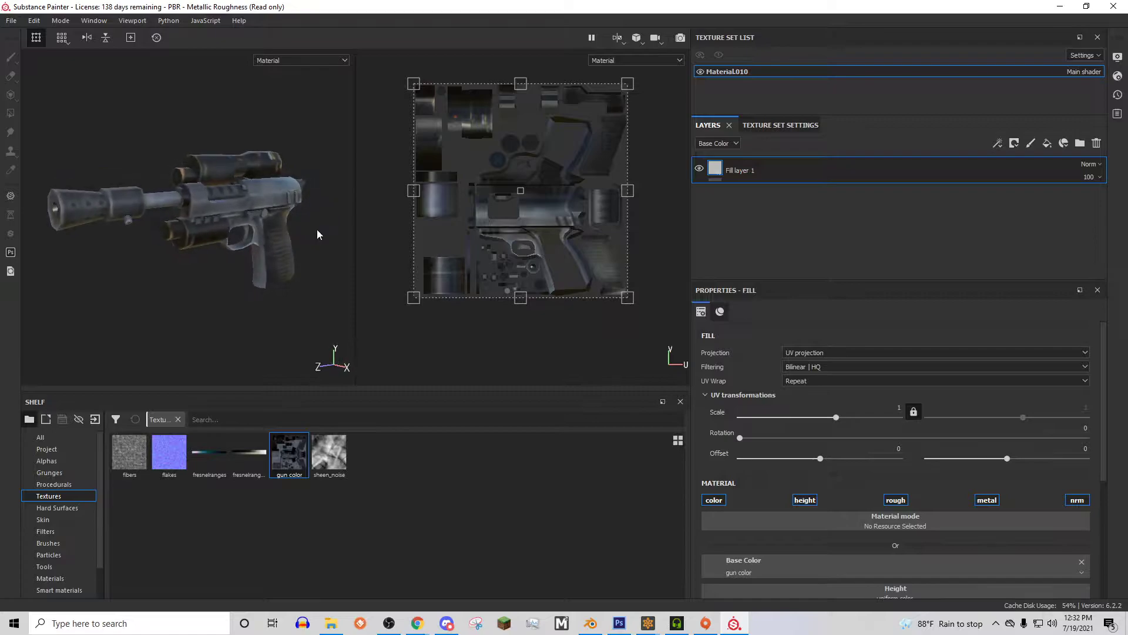
pyautogui.scroll(-2, 964, 576)
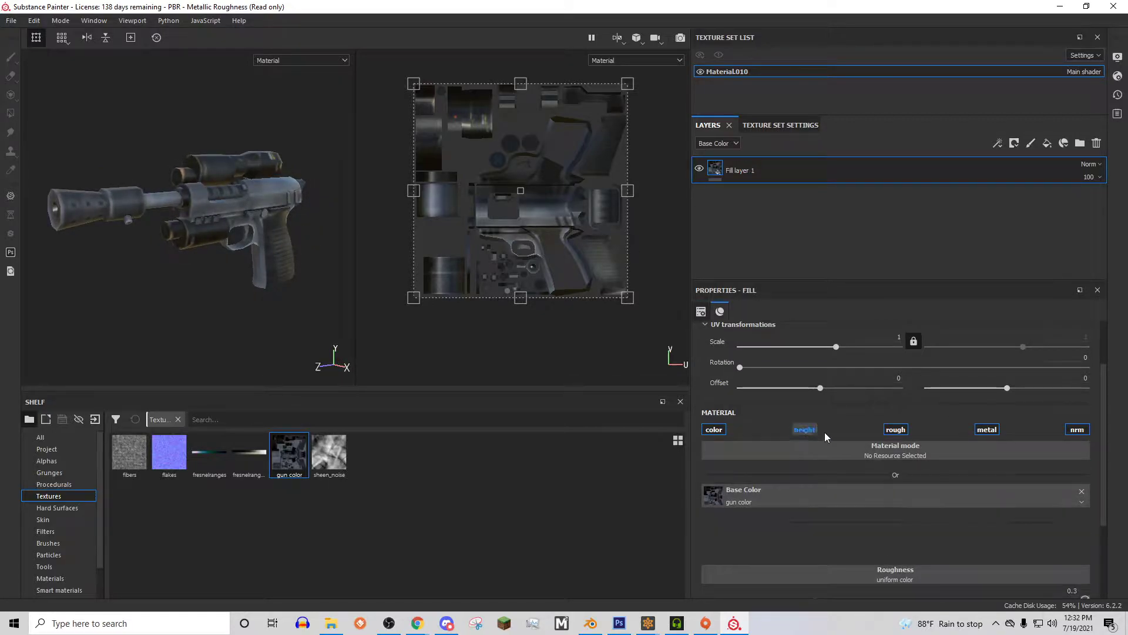
pyautogui.click(821, 430)
pyautogui.moveTo(917, 546); pyautogui.dragTo(1103, 549)
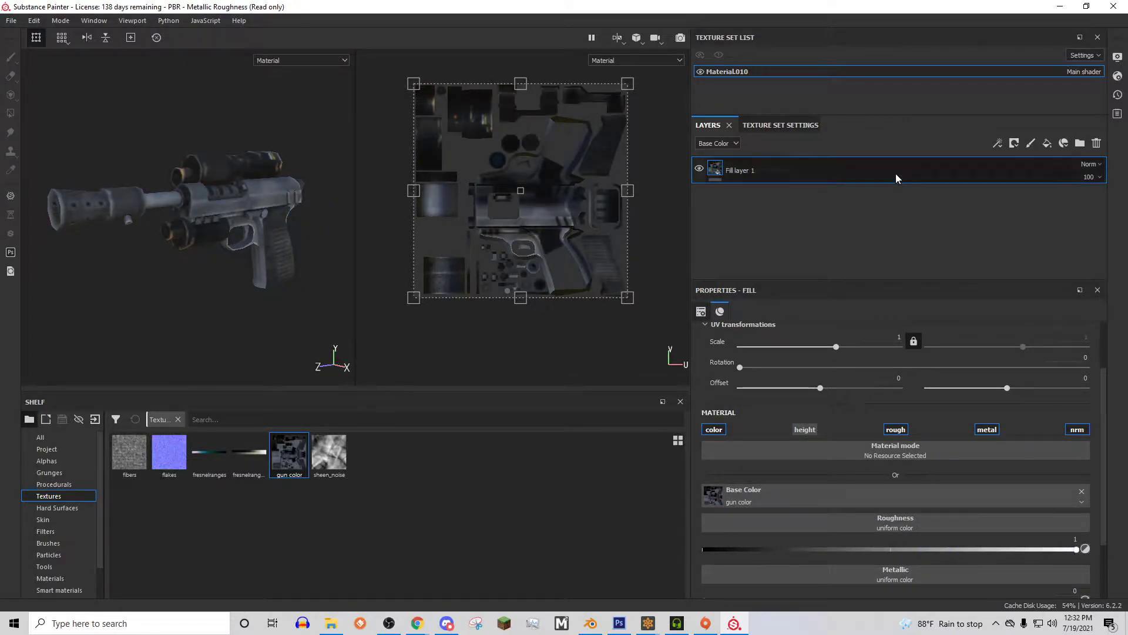
# Add a paint layer above the fill and load the Plastic Grid Small material with only the rough and metal channels active.
pyautogui.click(1031, 143)
pyautogui.moveTo(291, 232)
pyautogui.keyDown('alt'); pyautogui.mouseDown()
pyautogui.moveTo(287, 207)
pyautogui.moveTo(252, 247)
pyautogui.mouseUp(); pyautogui.keyUp('alt')
pyautogui.click(51, 578)
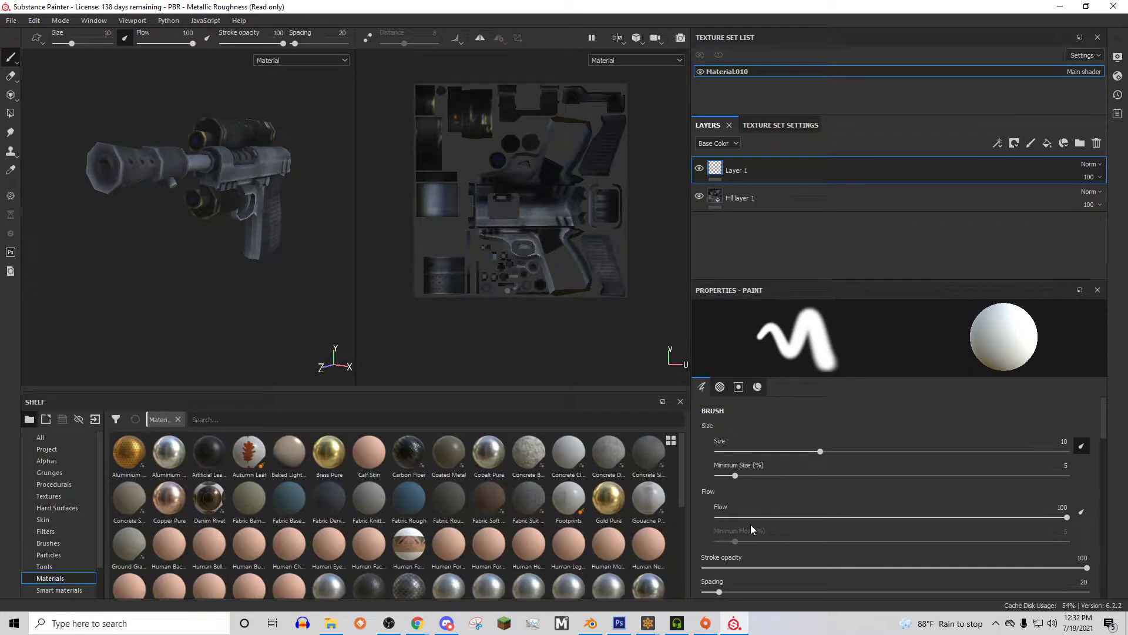
pyautogui.moveTo(683, 471); pyautogui.dragTo(694, 555)
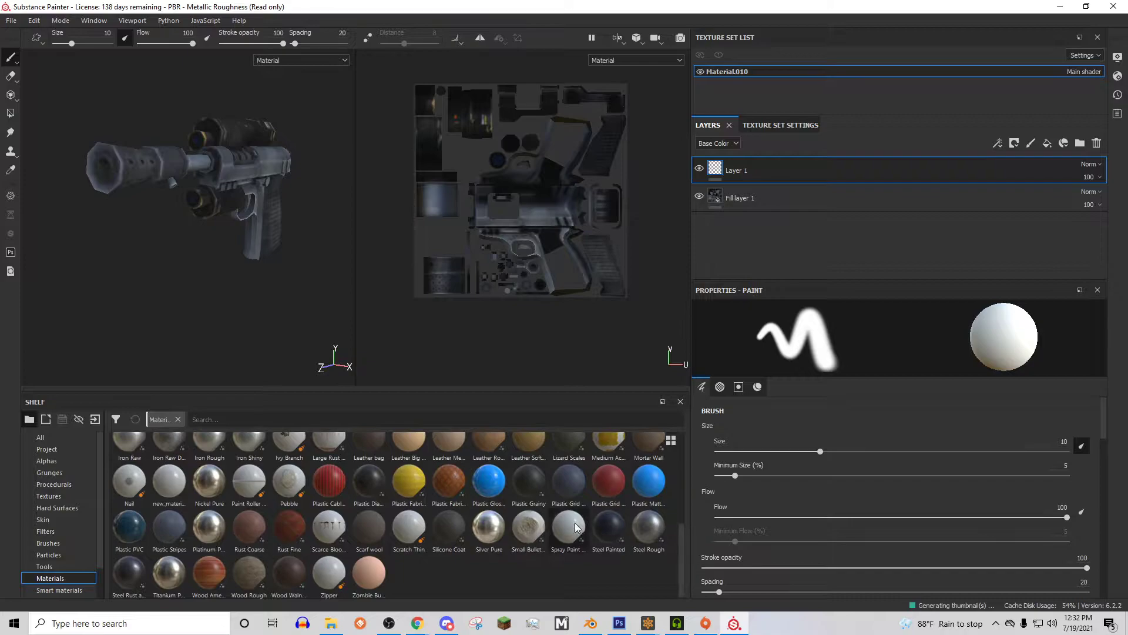
pyautogui.click(613, 489)
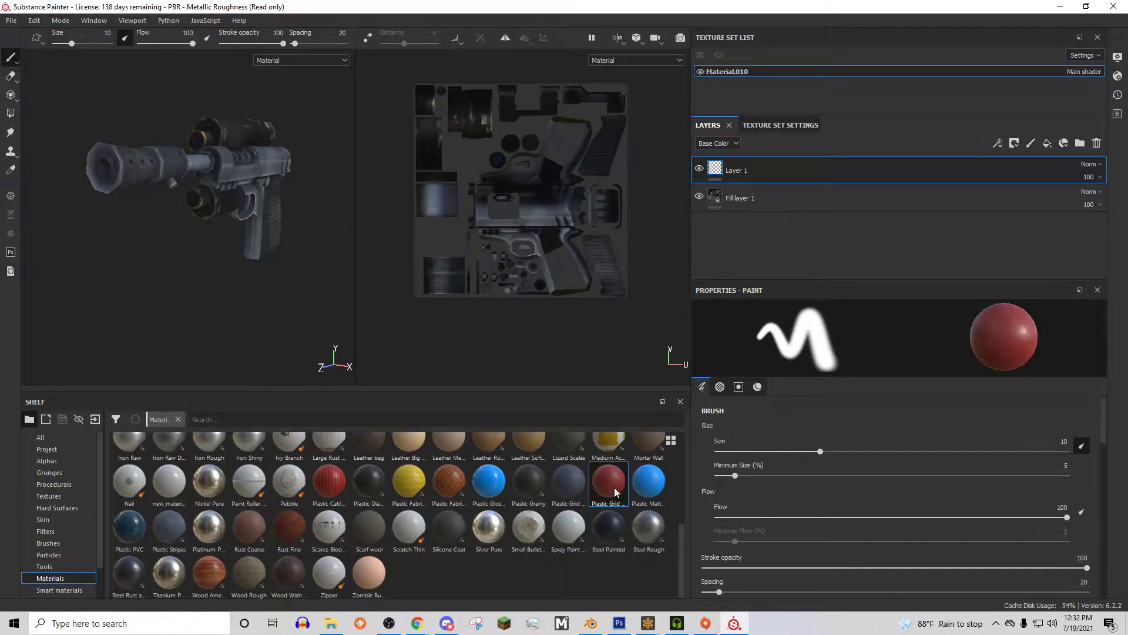
pyautogui.click(756, 388)
pyautogui.click(714, 422)
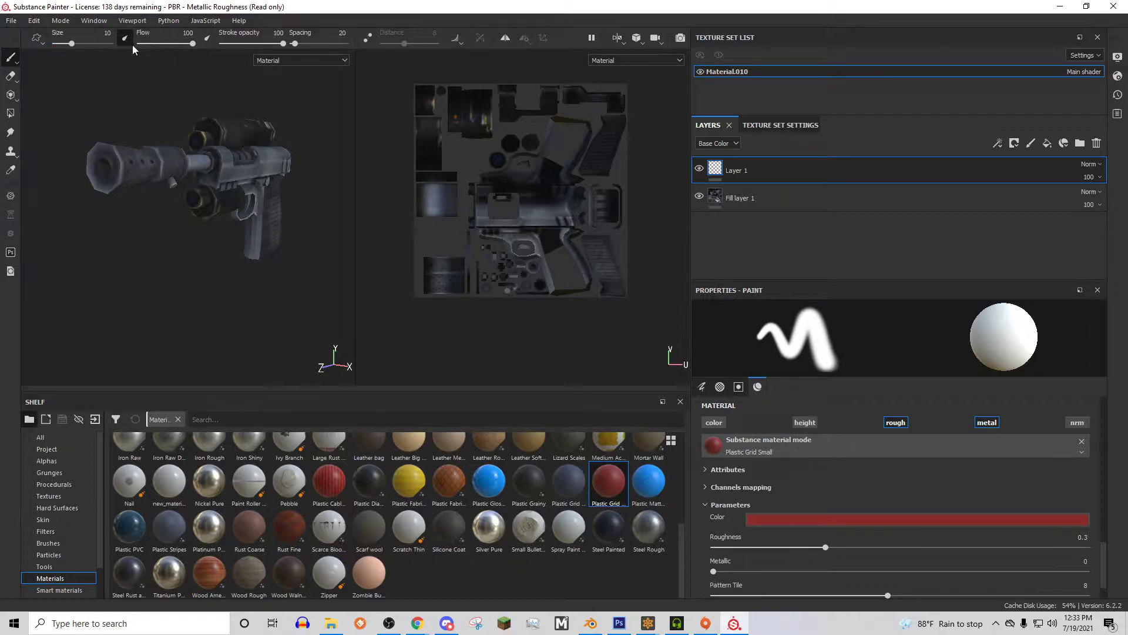
# Enlarge the brush to about 60.68 and paint the plastic's roughness and metallic over the whole UV layout.
pyautogui.click(97, 45)
pyautogui.moveTo(504, 73)
pyautogui.mouseDown()
pyautogui.moveTo(421, 297)
pyautogui.moveTo(521, 162)
pyautogui.mouseUp()
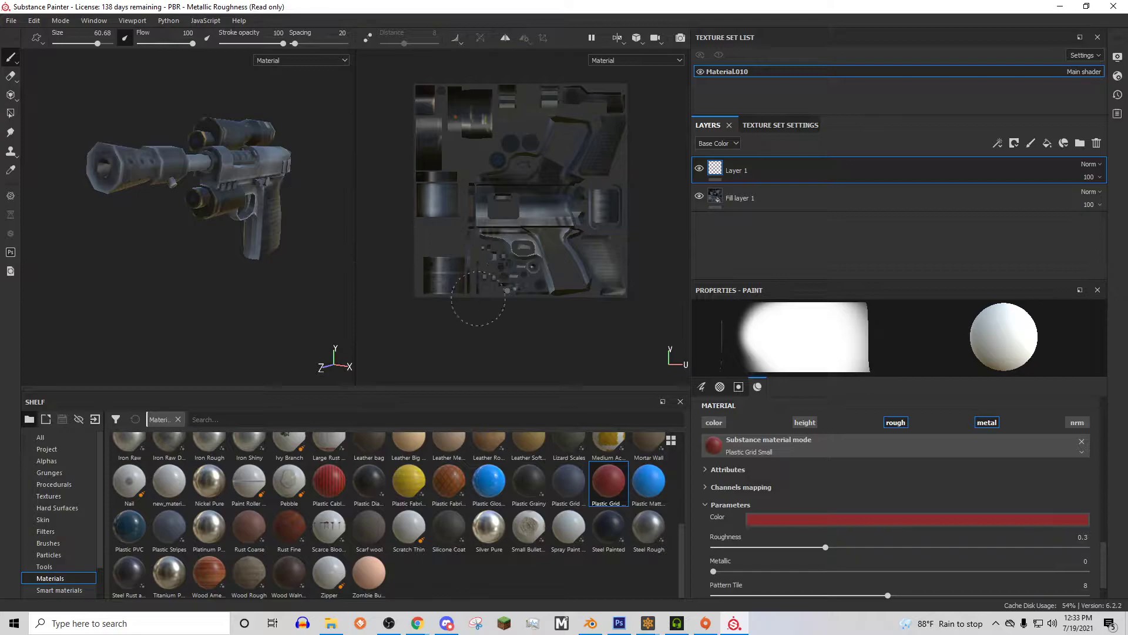
pyautogui.moveTo(317, 200)
pyautogui.keyDown('alt'); pyautogui.mouseDown()
pyautogui.moveTo(100, 224)
pyautogui.moveTo(262, 219)
pyautogui.moveTo(249, 207)
pyautogui.moveTo(134, 226)
pyautogui.mouseUp(); pyautogui.keyUp('alt')
# Create a folder named gun inside Robaku Onslaught skin and set it as the texture export's output directory.
pyautogui.click(14, 20)
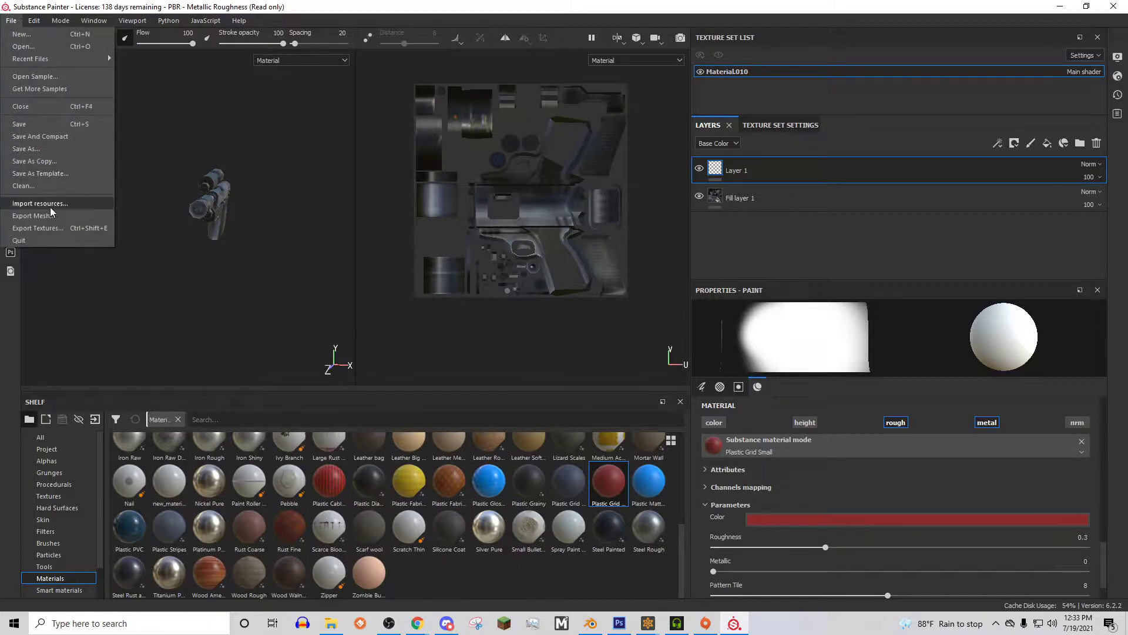
pyautogui.click(52, 229)
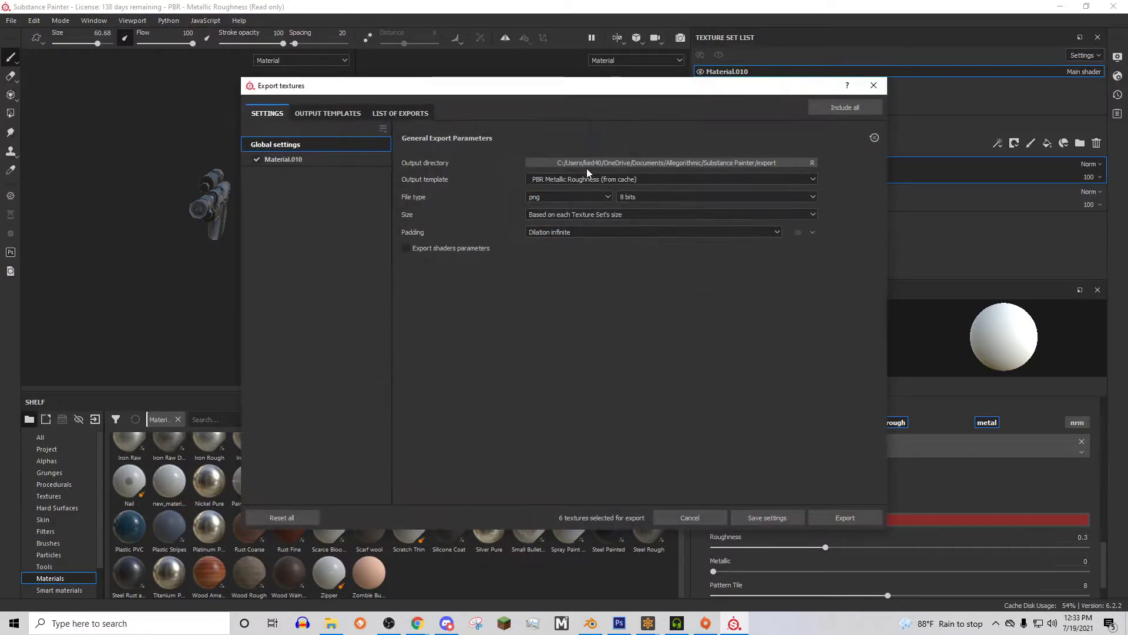
pyautogui.click(574, 164)
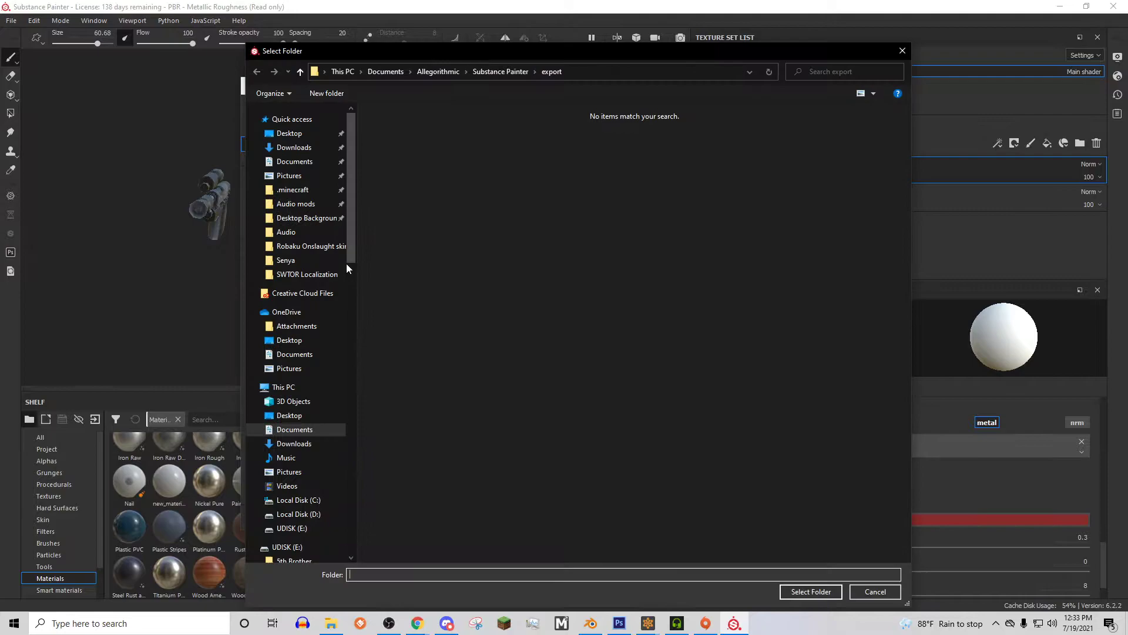
pyautogui.click(311, 245)
pyautogui.rightClick(521, 329)
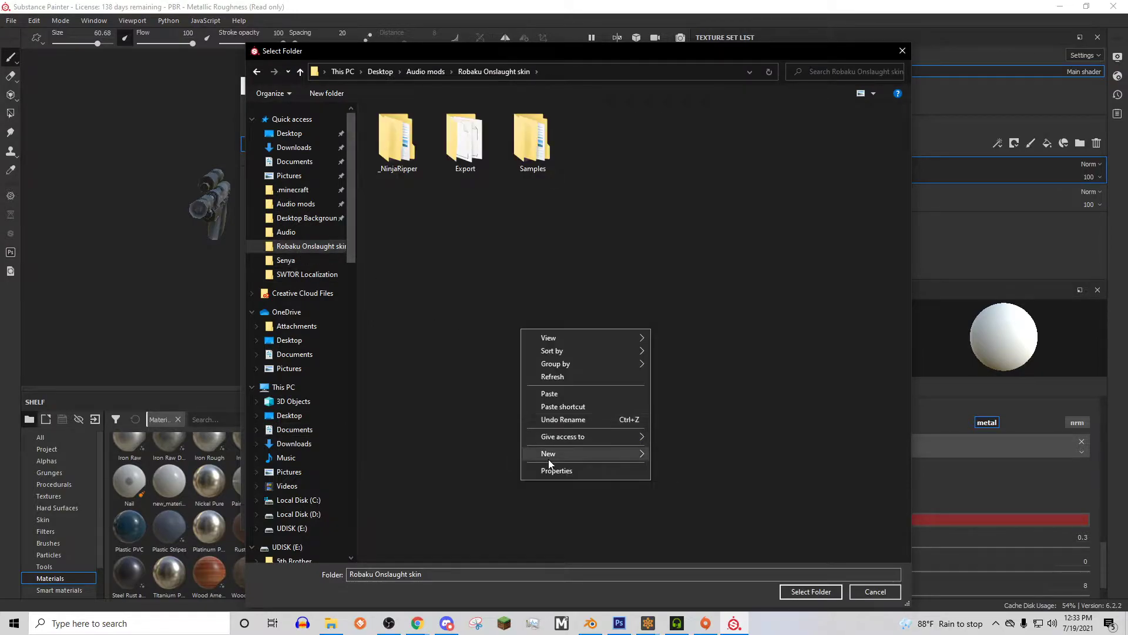
pyautogui.moveTo(550, 454)
pyautogui.click(675, 268)
pyautogui.write('gun')
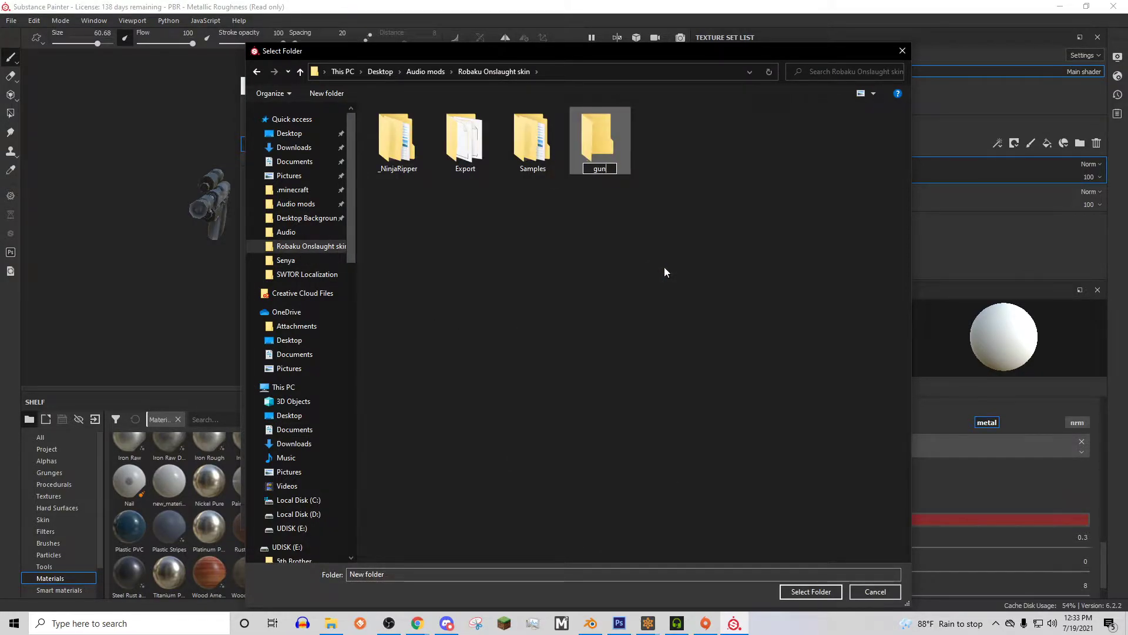
pyautogui.press('Return')
pyautogui.click(833, 590)
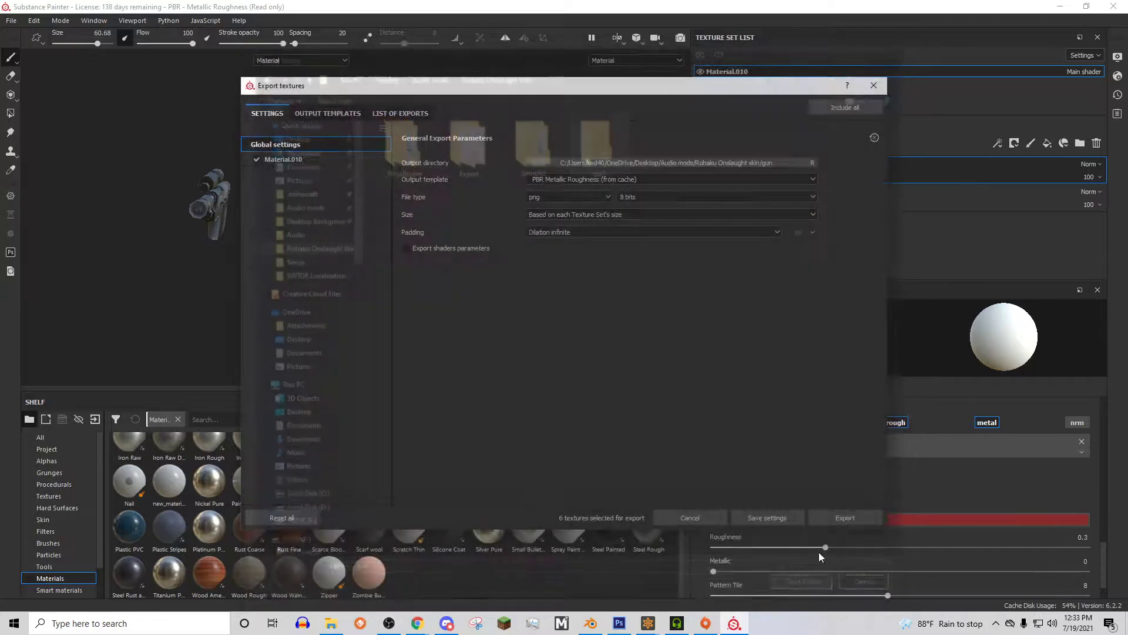
# Select the Battlefton Guns output template, examine its map and channel setup, and cancel the export.
pyautogui.click(549, 179)
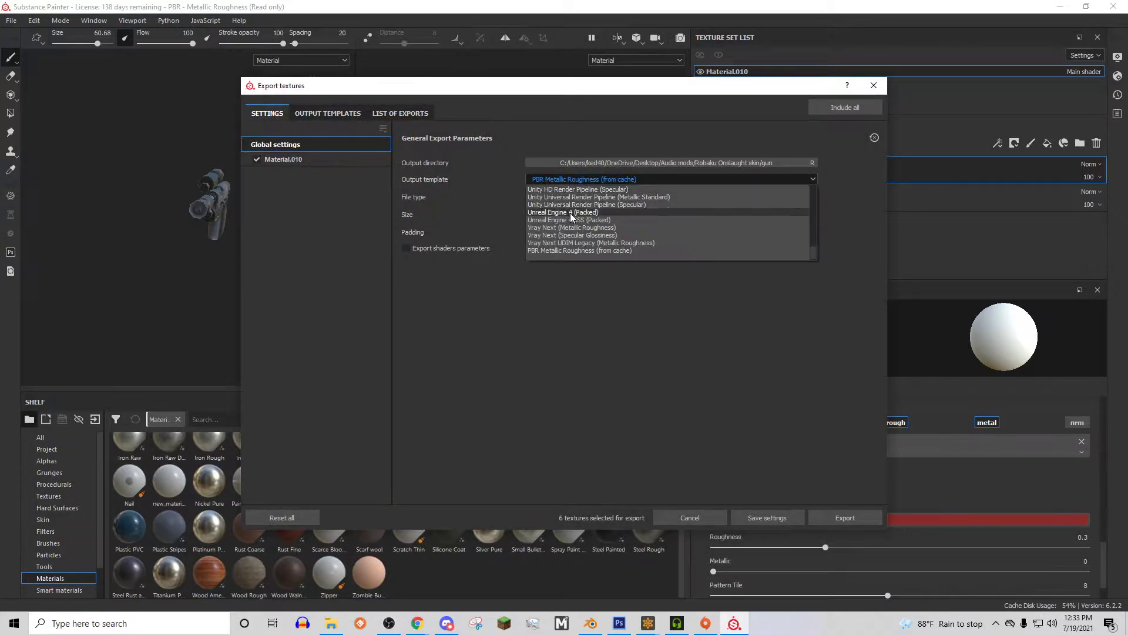
pyautogui.scroll(3, 570, 214)
pyautogui.scroll(1, 566, 214)
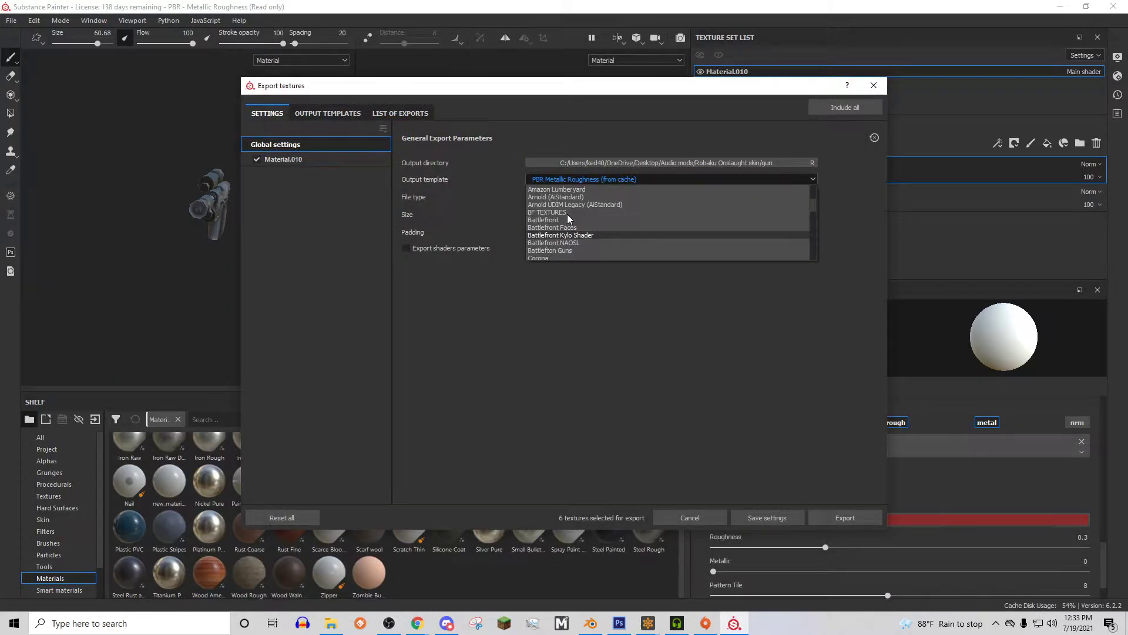
pyautogui.click(565, 248)
pyautogui.click(331, 113)
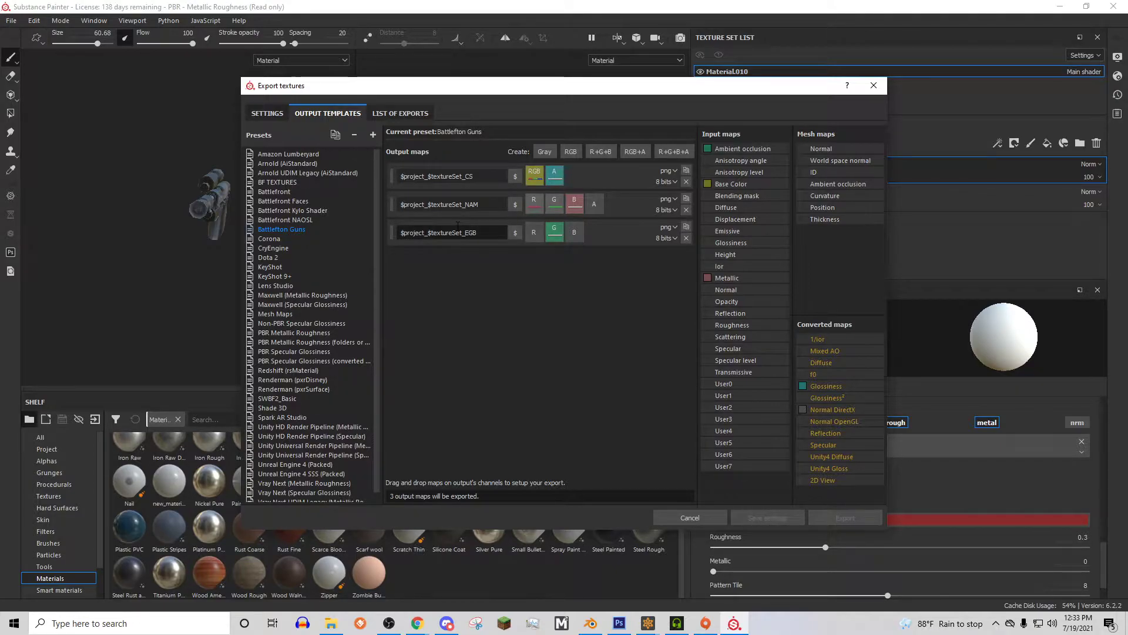
pyautogui.click(267, 113)
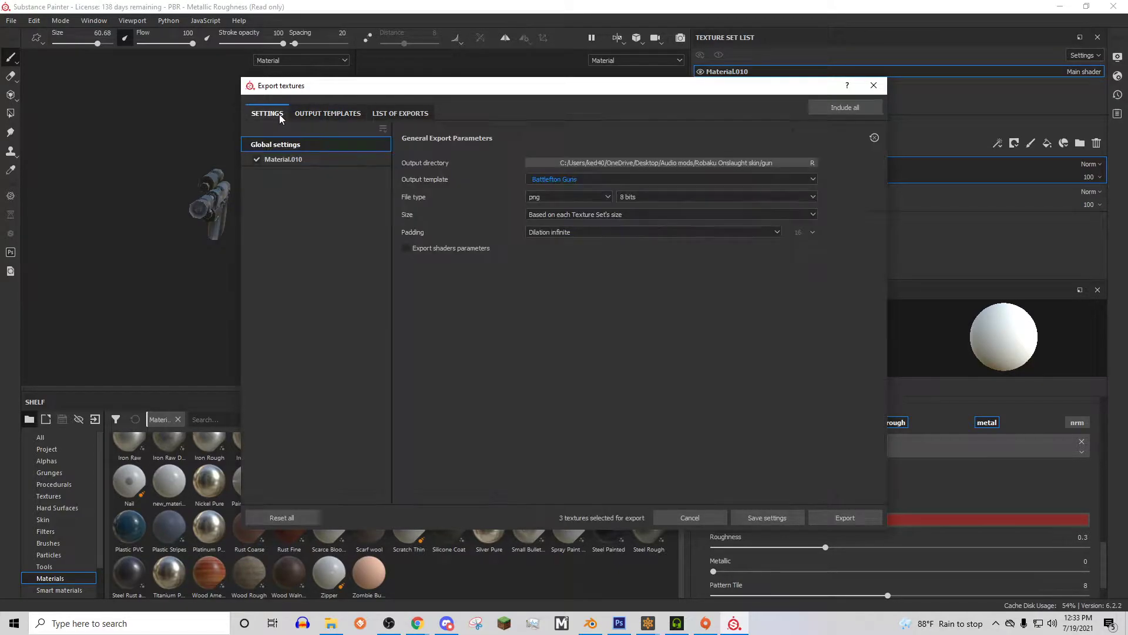
pyautogui.click(693, 517)
# Bake all mesh maps of the Material.010 texture set with the default baking settings.
pyautogui.click(764, 126)
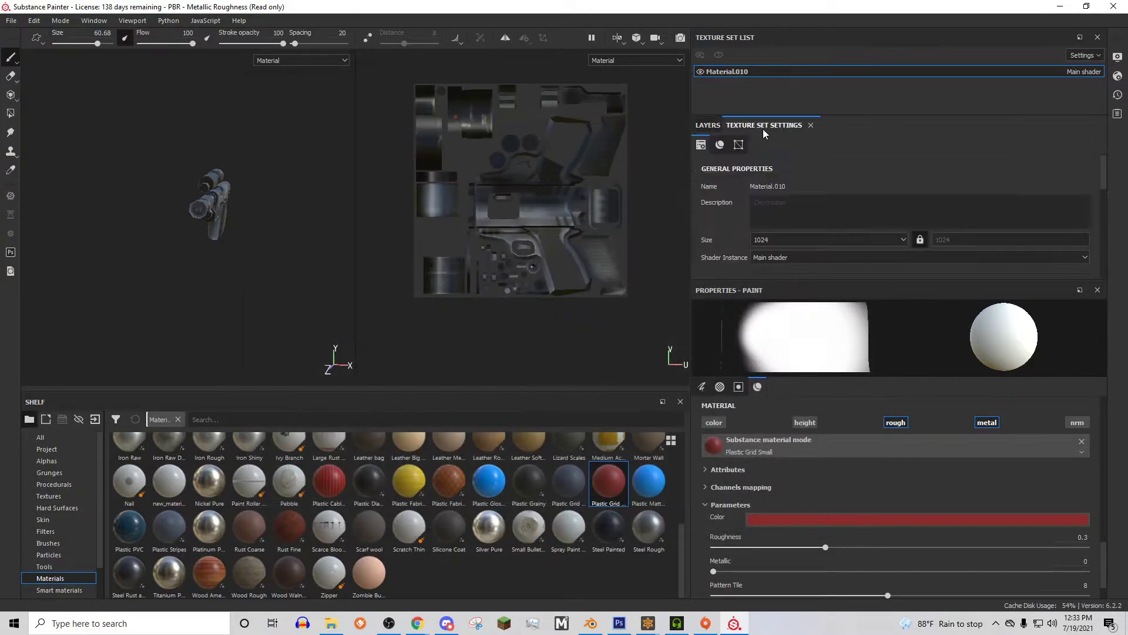
pyautogui.scroll(-5, 1059, 235)
pyautogui.click(1052, 211)
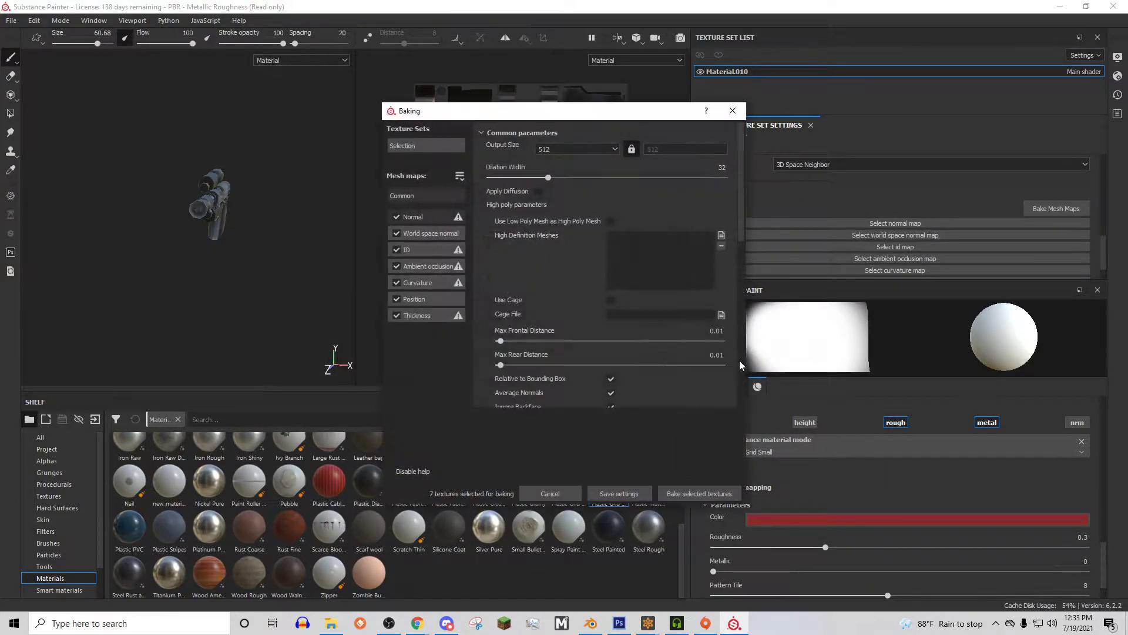
pyautogui.click(685, 495)
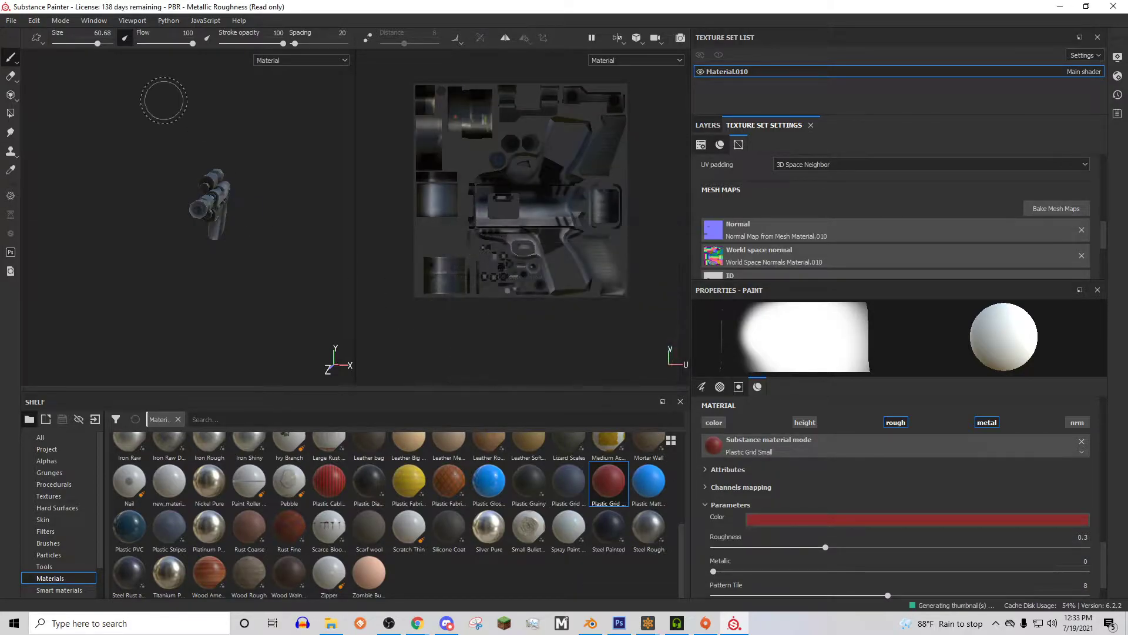
# Reopen the texture export and set its output directory to the gun folder in Robaku Onslaught skin.
pyautogui.click(3, 9)
pyautogui.click(23, 20)
pyautogui.click(1086, 13)
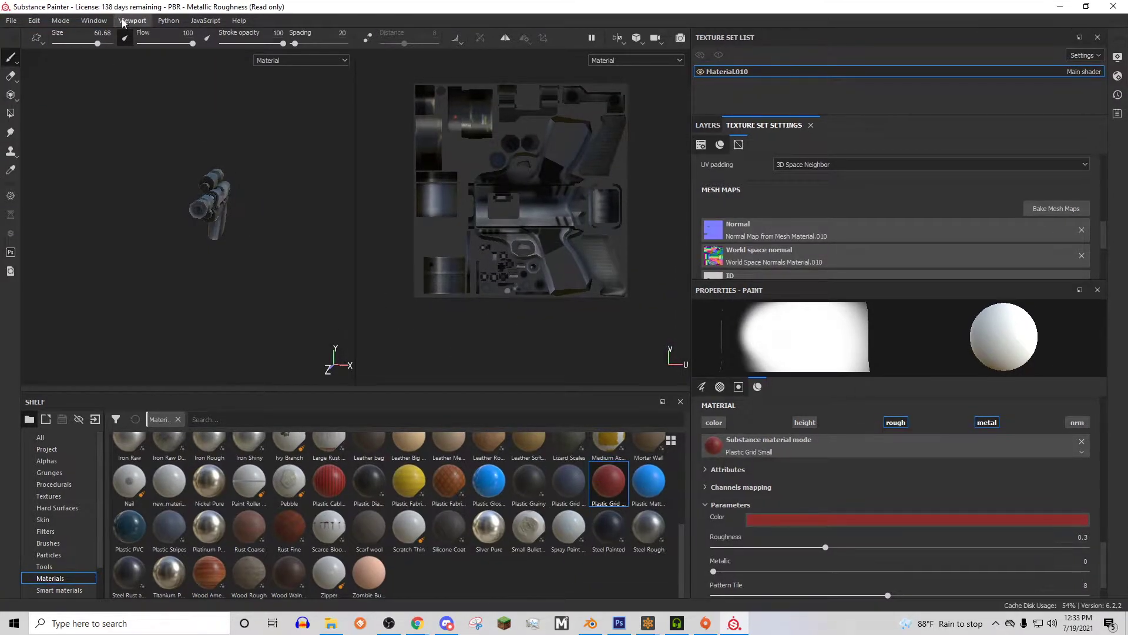
pyautogui.click(11, 21)
pyautogui.click(66, 234)
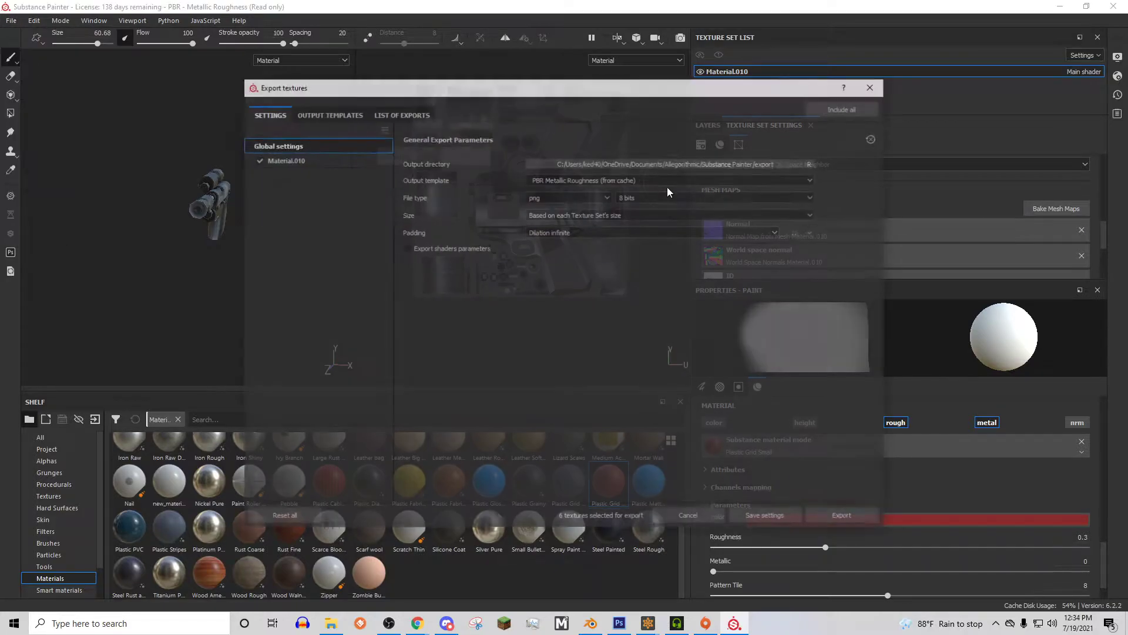
pyautogui.click(624, 167)
pyautogui.click(309, 247)
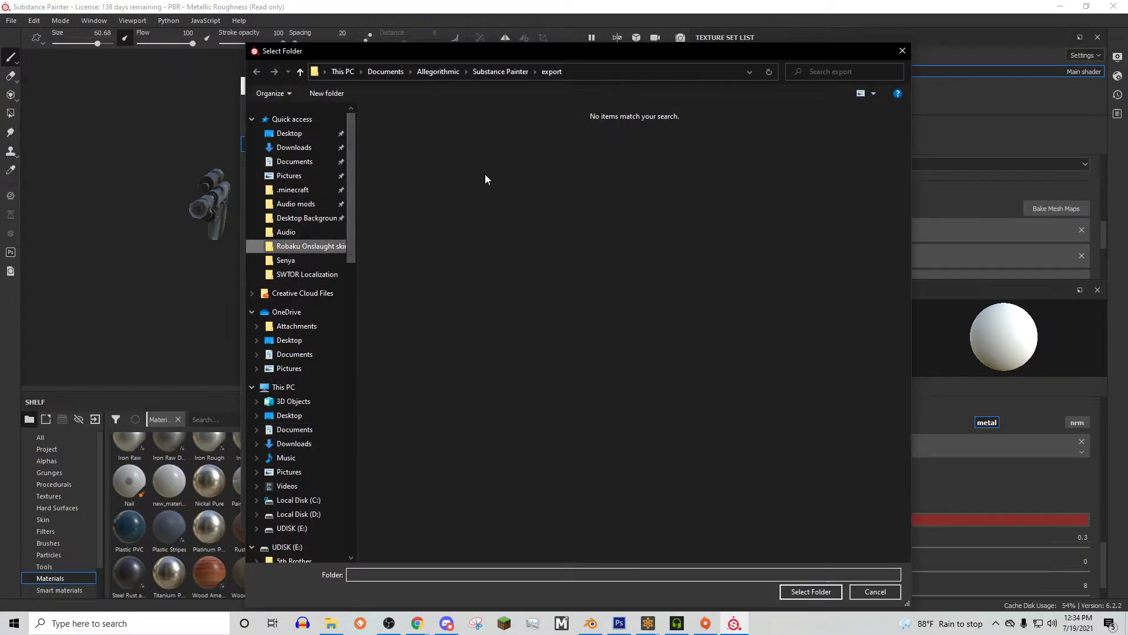
pyautogui.click(532, 144)
pyautogui.click(809, 592)
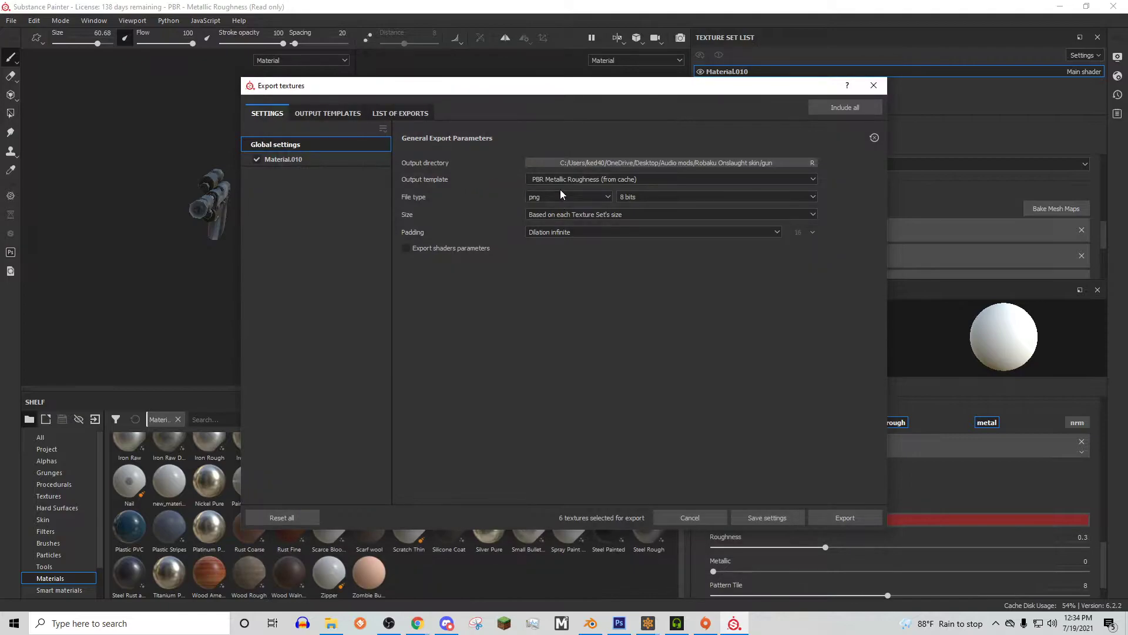
# Export the Material.010 textures as PNG with the Battlefton Guns output template.
pyautogui.click(587, 178)
pyautogui.scroll(10, 570, 215)
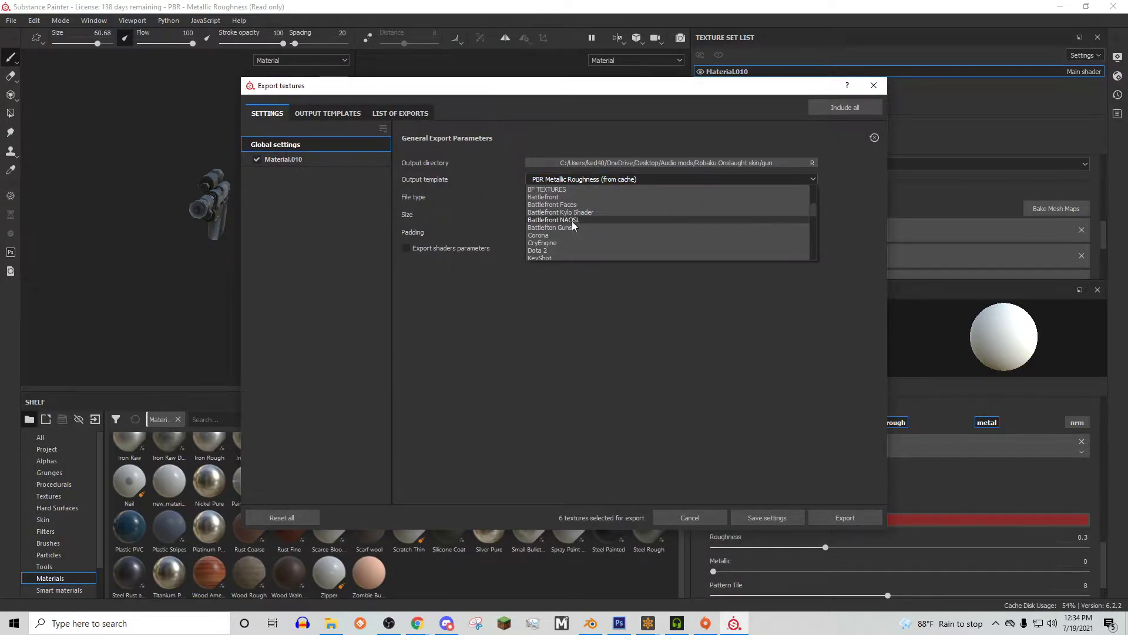
pyautogui.click(570, 227)
pyautogui.click(294, 160)
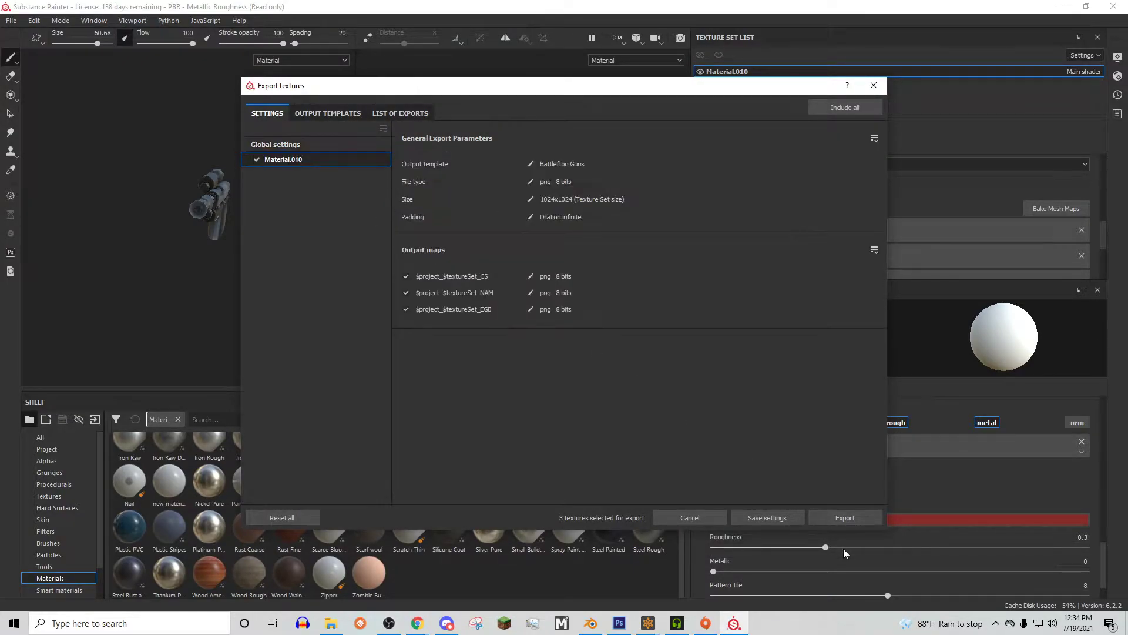
pyautogui.click(826, 517)
pyautogui.click(709, 520)
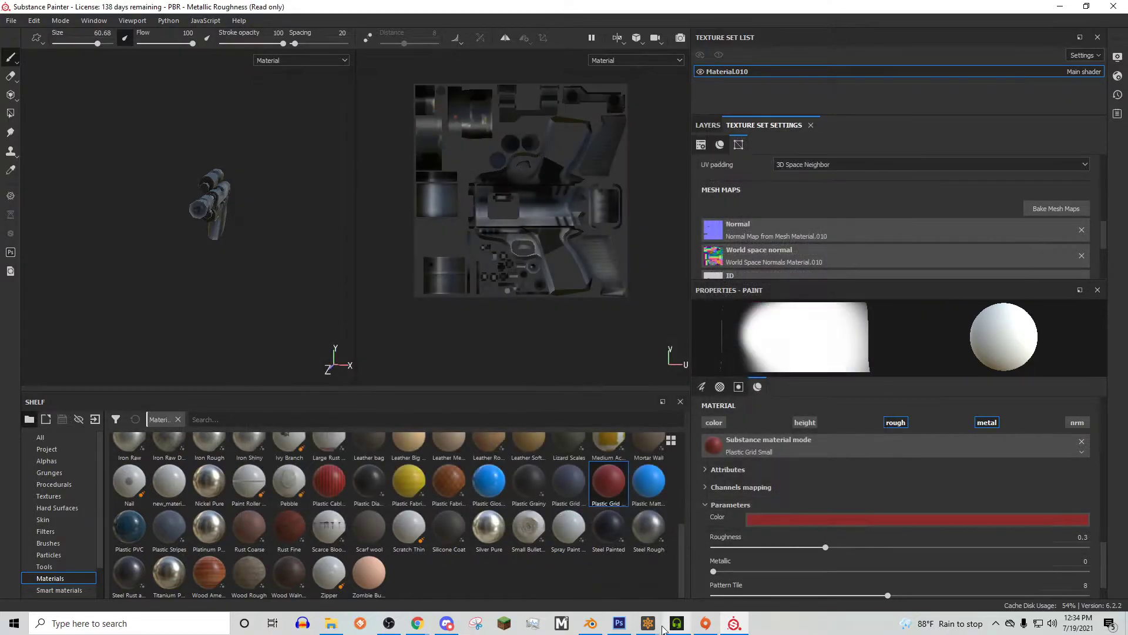
# Switch to FrostMeshy and open the robby.fmyproj project from the Robaku Onslaught skin folder.
pyautogui.click(652, 624)
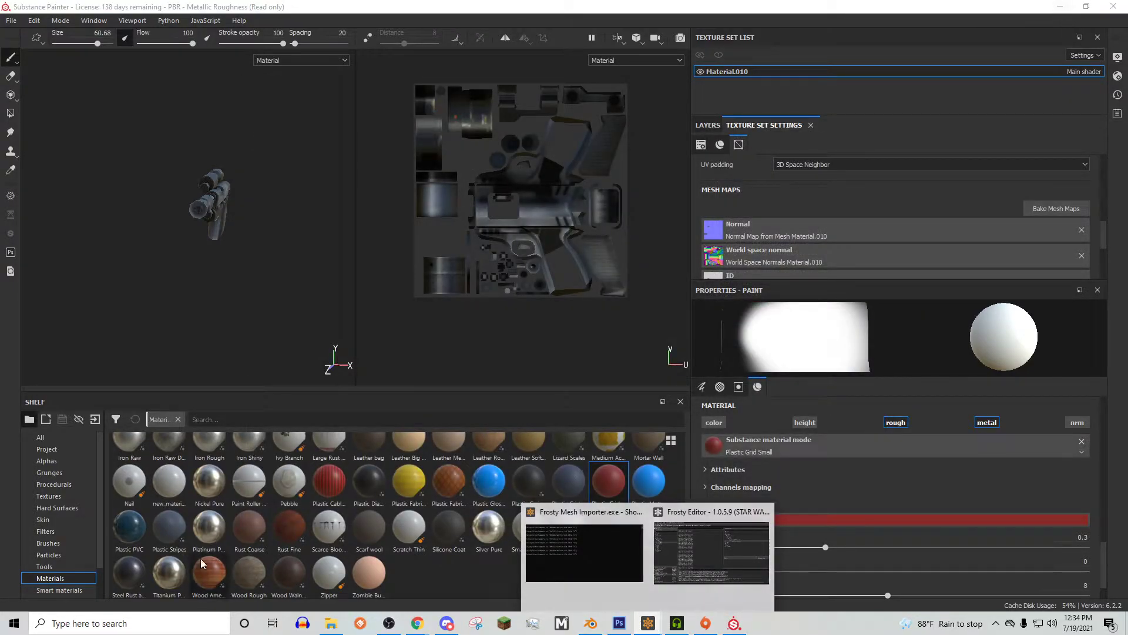
pyautogui.click(331, 624)
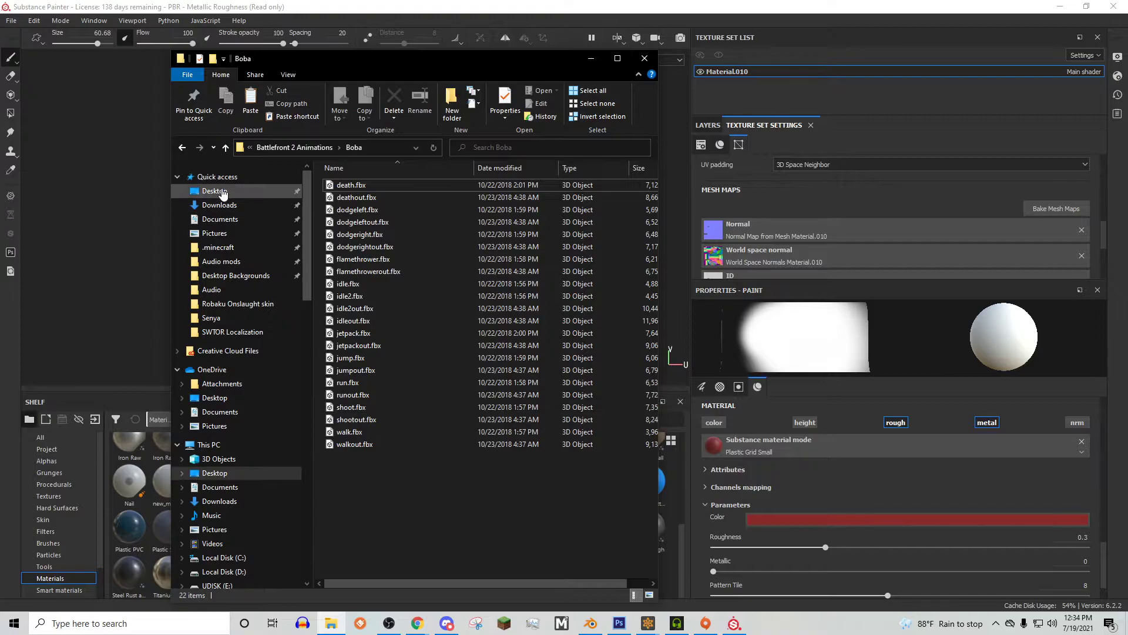
pyautogui.click(561, 209)
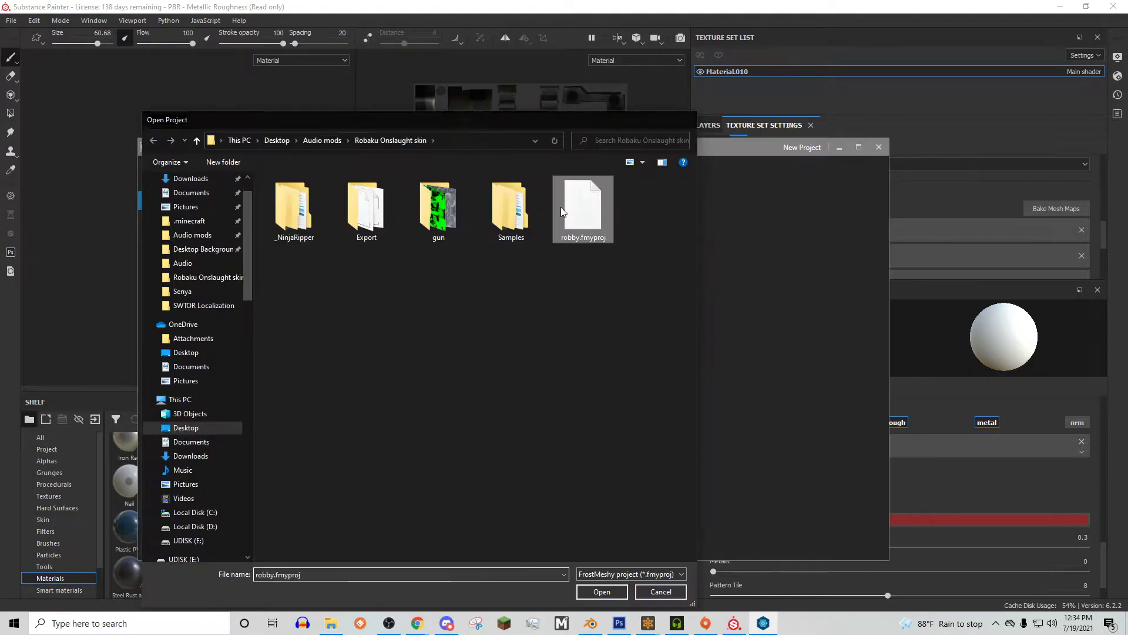
pyautogui.doubleClick(561, 208)
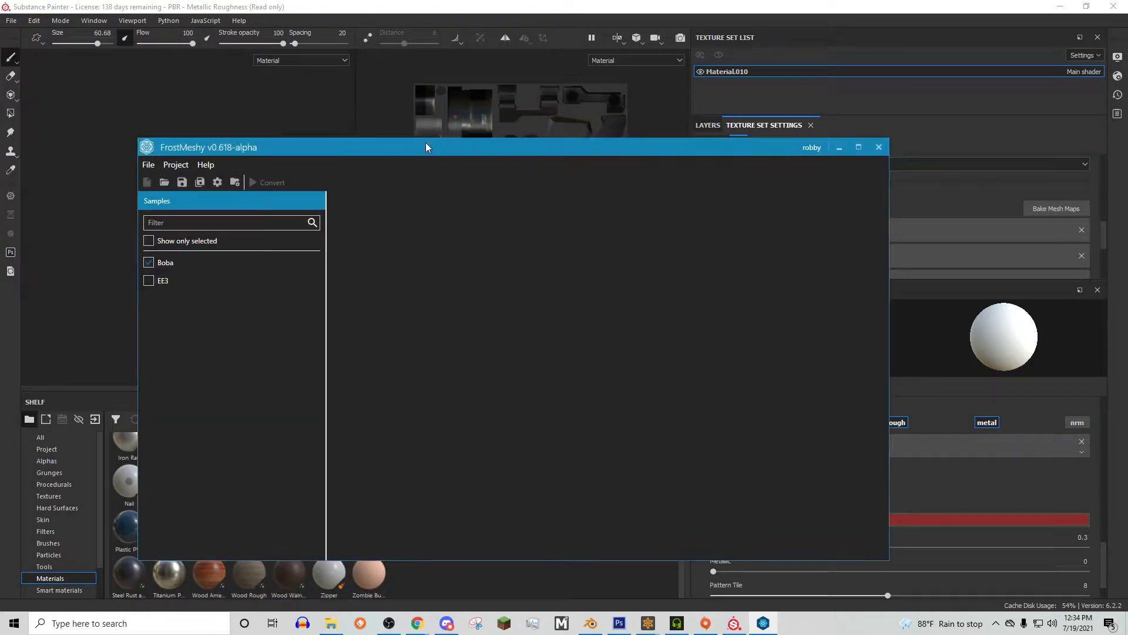
pyautogui.moveTo(425, 142); pyautogui.dragTo(404, 96)
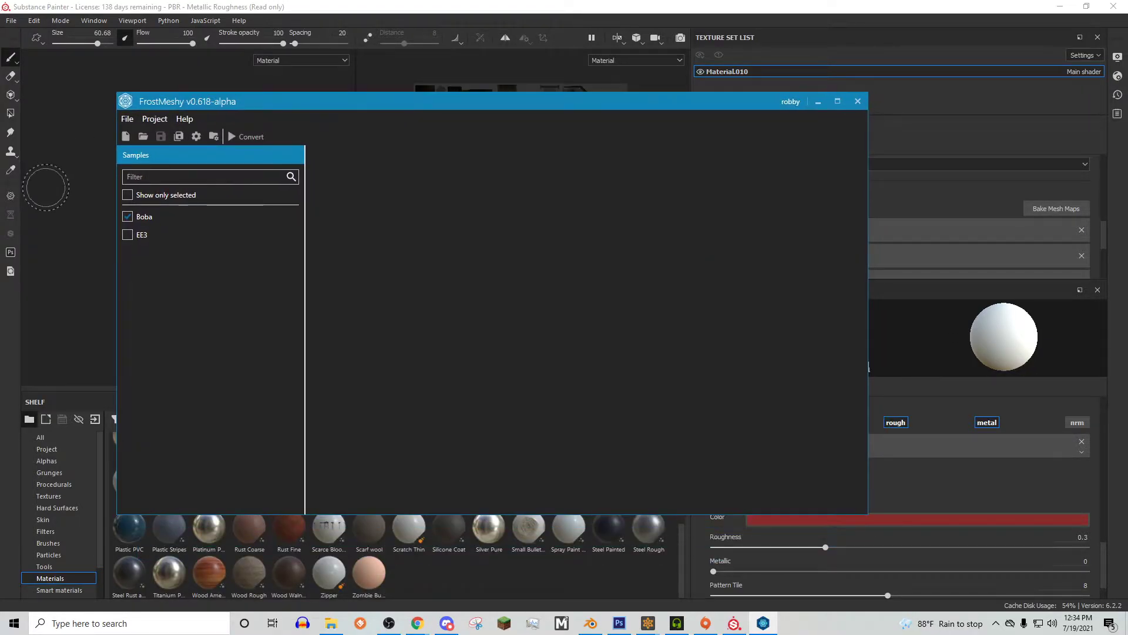
# Make EE3 the selected sample instead of Boba and load Robaku gun Meshy.fbx as its FBX file.
pyautogui.click(129, 235)
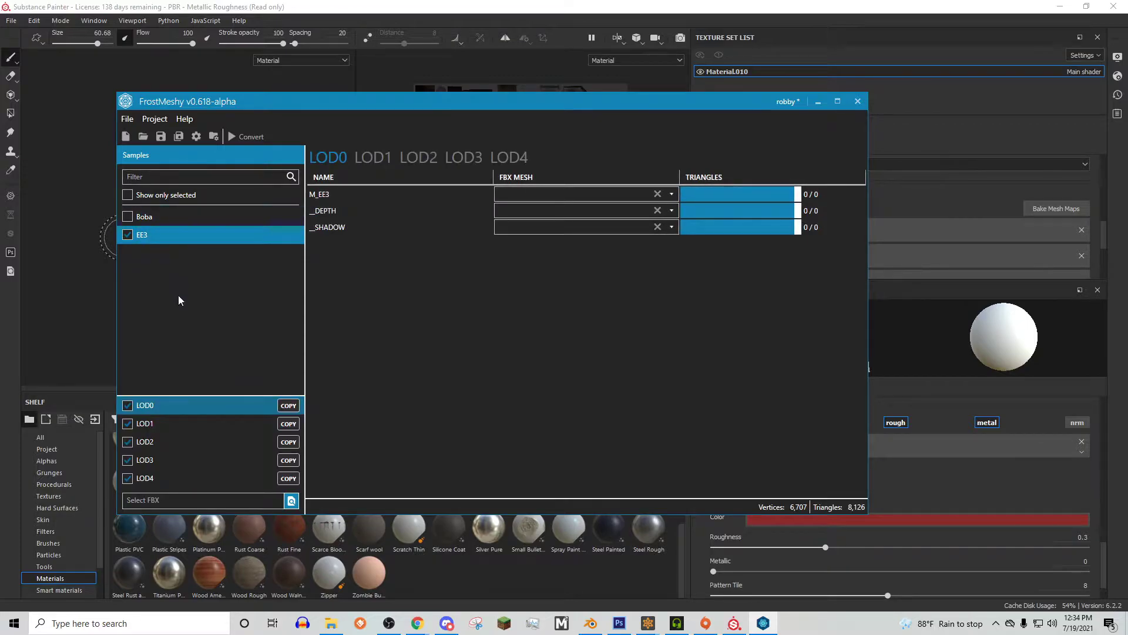
pyautogui.click(291, 500)
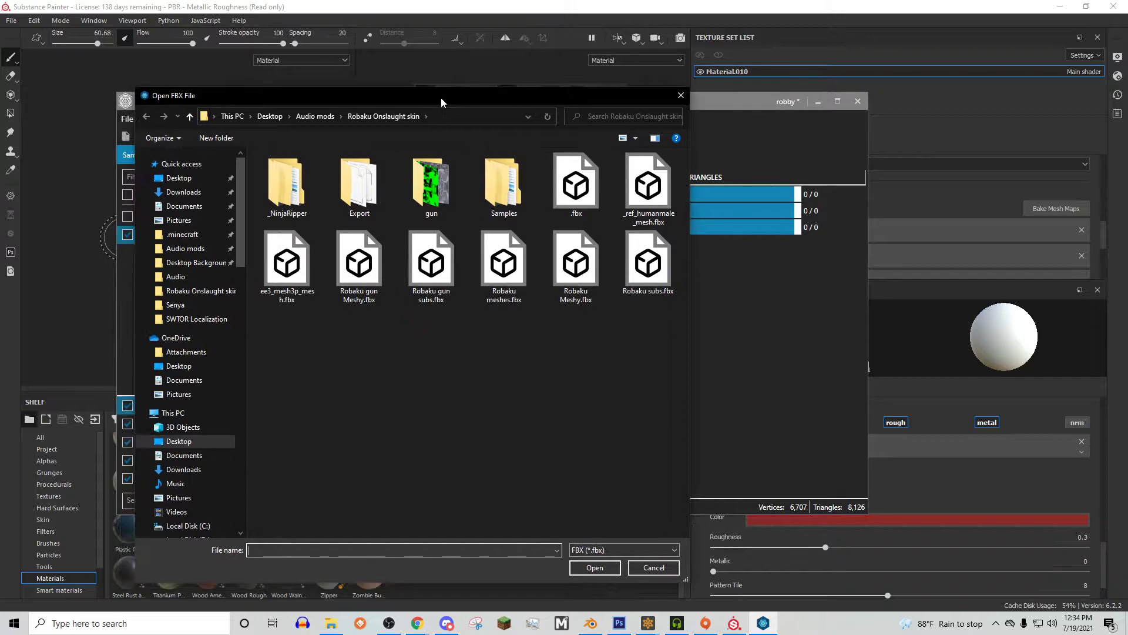
pyautogui.moveTo(429, 103); pyautogui.dragTo(443, 98)
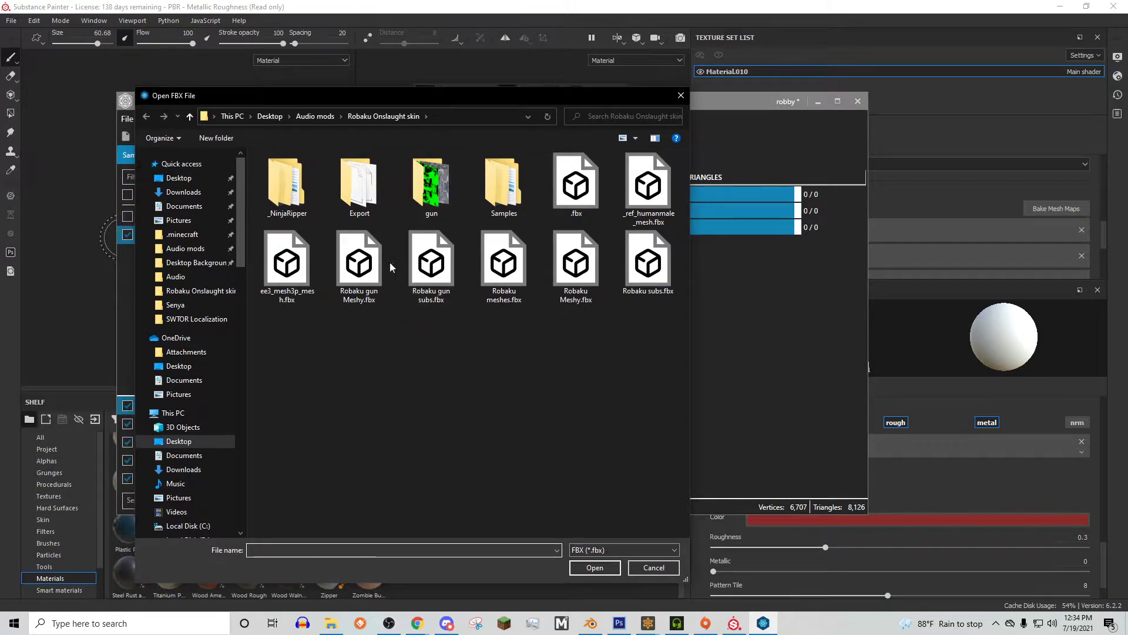
pyautogui.click(361, 288)
pyautogui.doubleClick(360, 285)
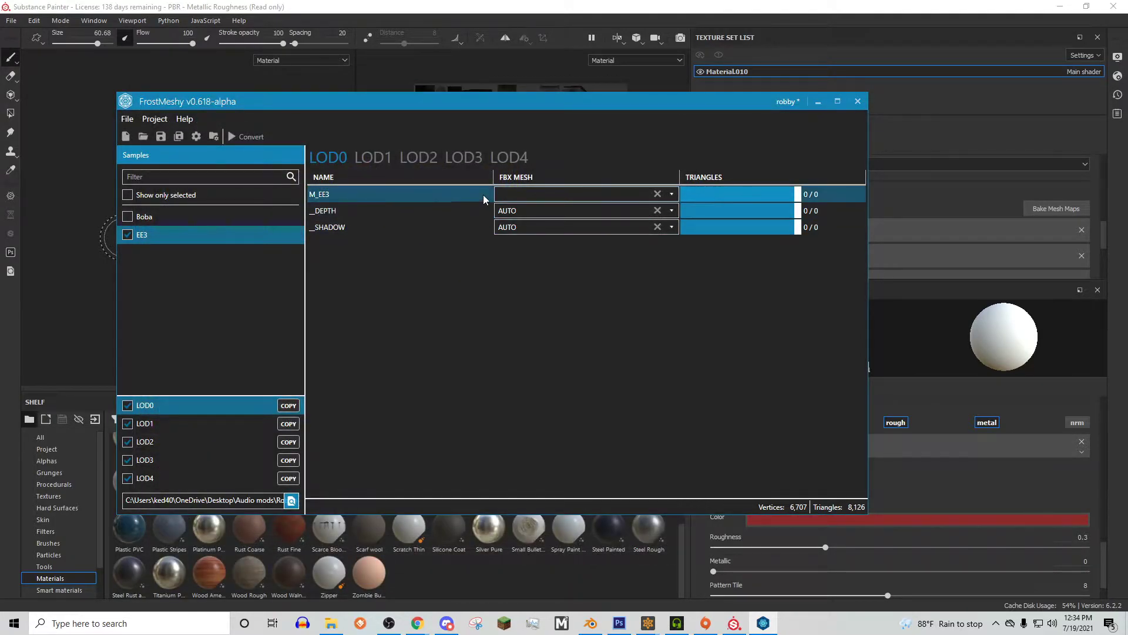
# Assign Mesh_0271_rip.003 to M_EE3 and set its LOD2 triangle count to 964.
pyautogui.click(524, 196)
pyautogui.click(551, 210)
pyautogui.click(372, 157)
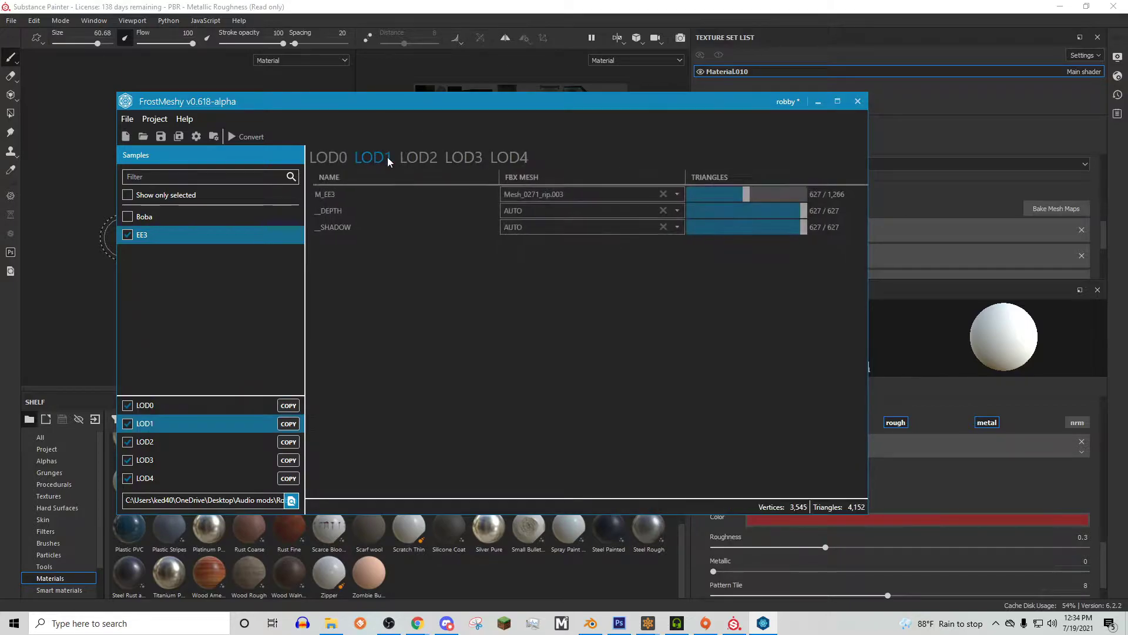
pyautogui.click(418, 157)
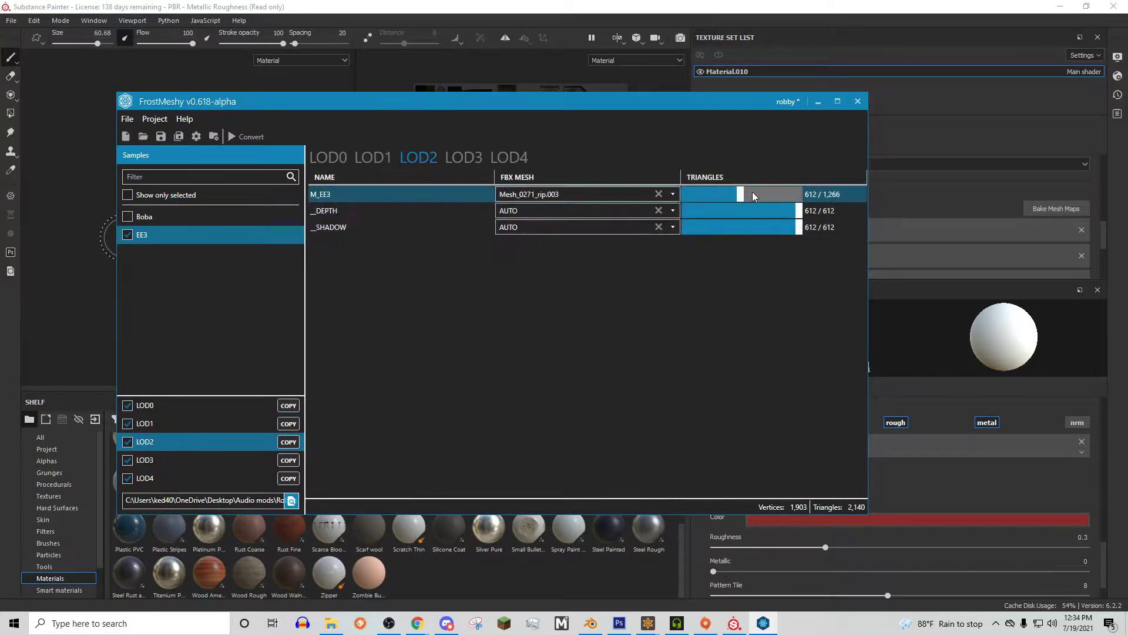
pyautogui.moveTo(752, 191)
pyautogui.mouseDown()
pyautogui.moveTo(743, 195)
pyautogui.moveTo(773, 195)
pyautogui.mouseUp()
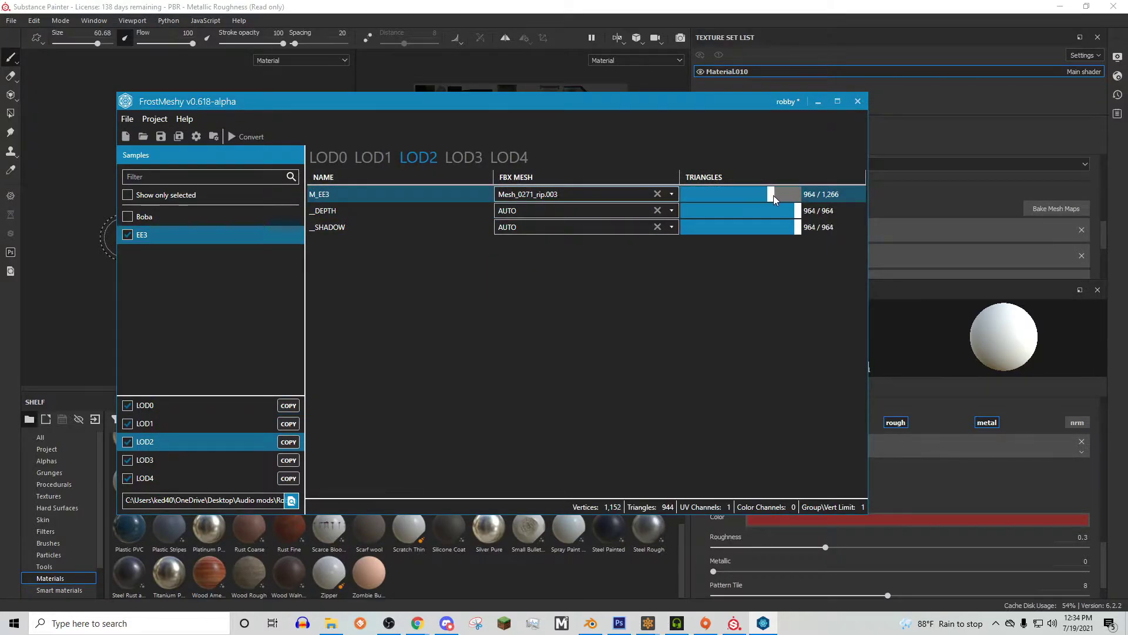
# Set M_EE3's LOD4 triangle count to 365 and convert the EE3 sample.
pyautogui.click(467, 157)
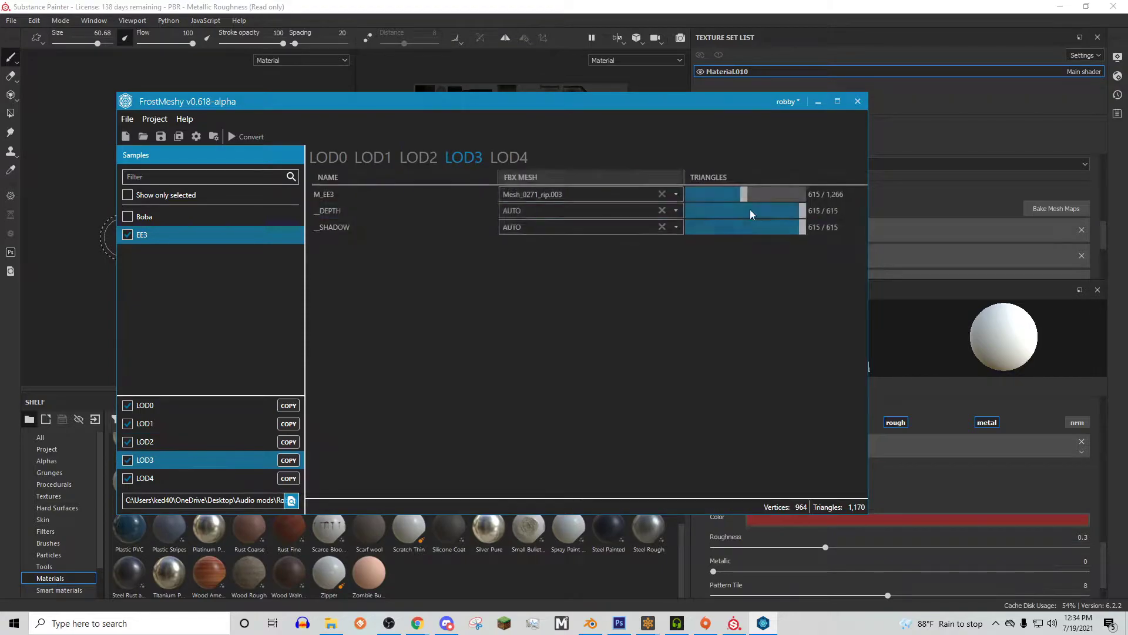
pyautogui.click(509, 159)
pyautogui.moveTo(727, 194); pyautogui.dragTo(717, 194)
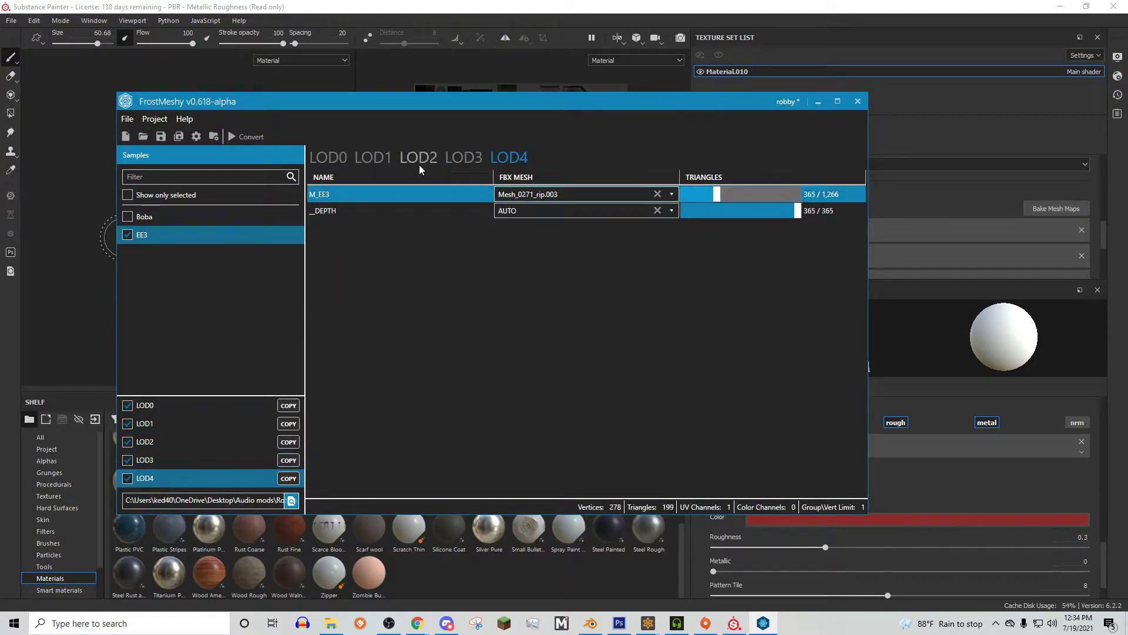
pyautogui.click(244, 136)
pyautogui.click(657, 328)
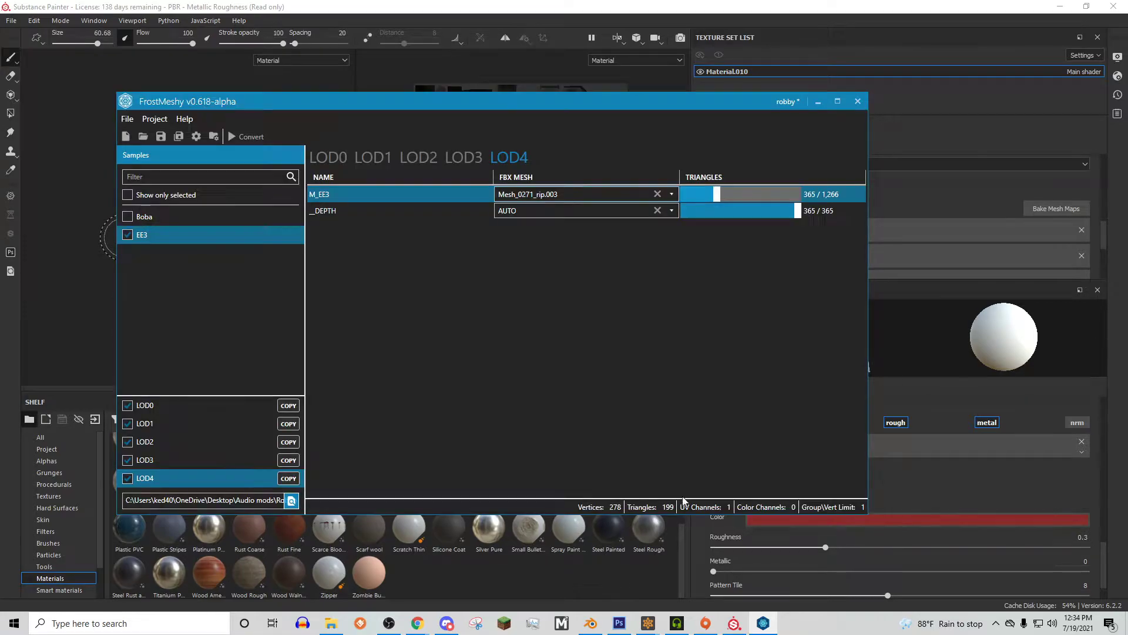
# Switch to Frosty Editor and import the converted mesh for ee3_mesh3p_mesh from the Export folder of Robaku Onslaught skin.
pyautogui.moveTo(648, 623)
pyautogui.click(711, 553)
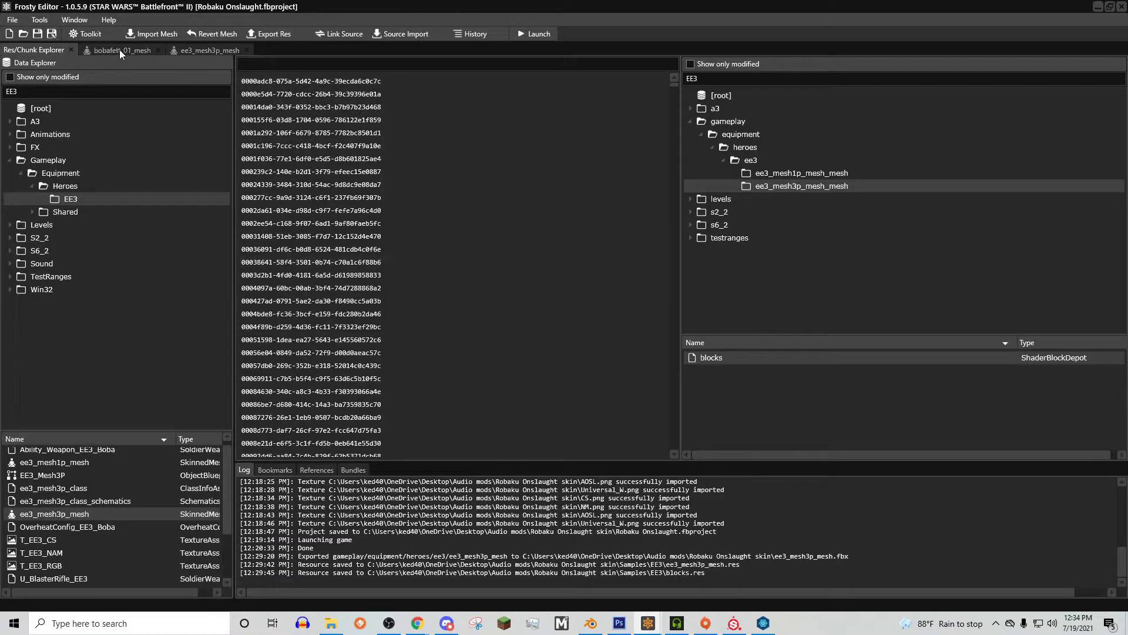
pyautogui.click(188, 50)
pyautogui.click(227, 34)
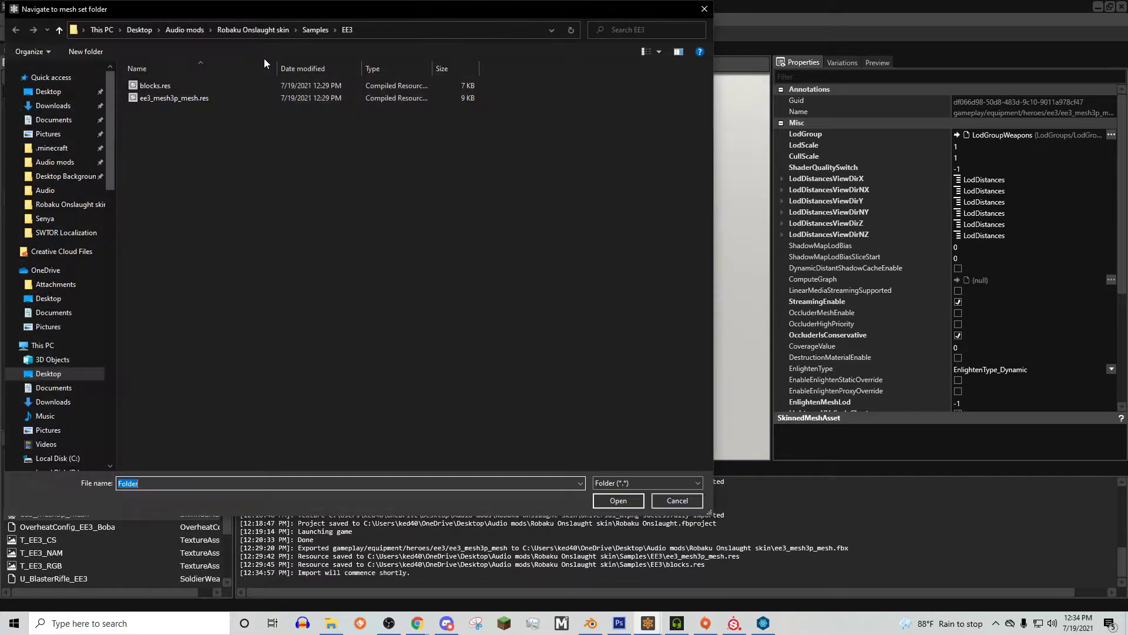
pyautogui.click(57, 204)
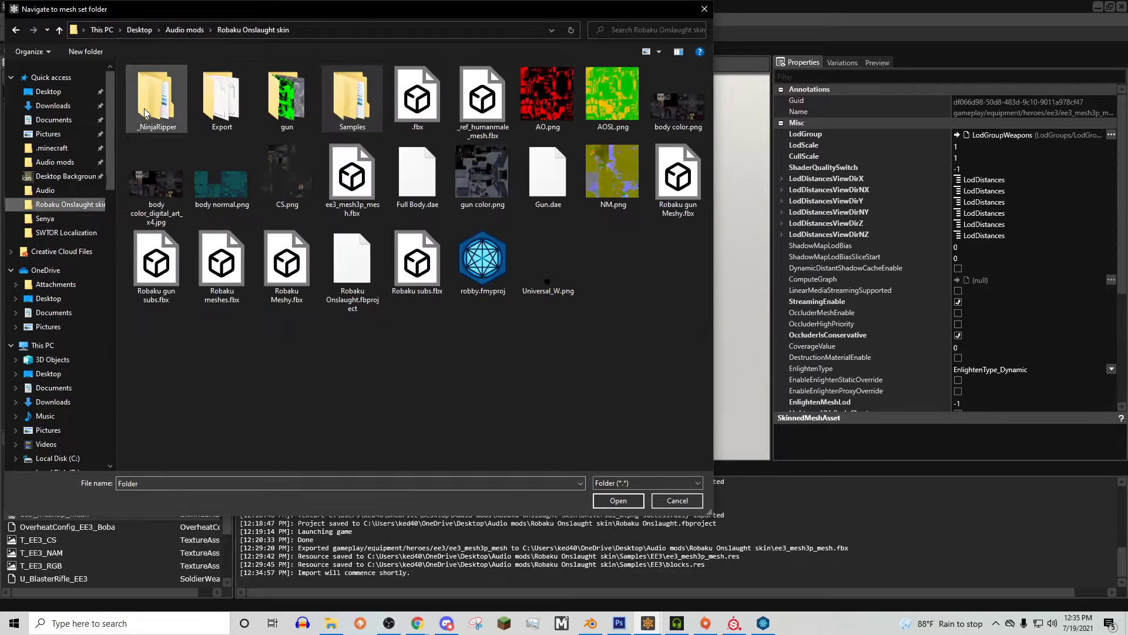
pyautogui.doubleClick(221, 98)
pyautogui.click(618, 500)
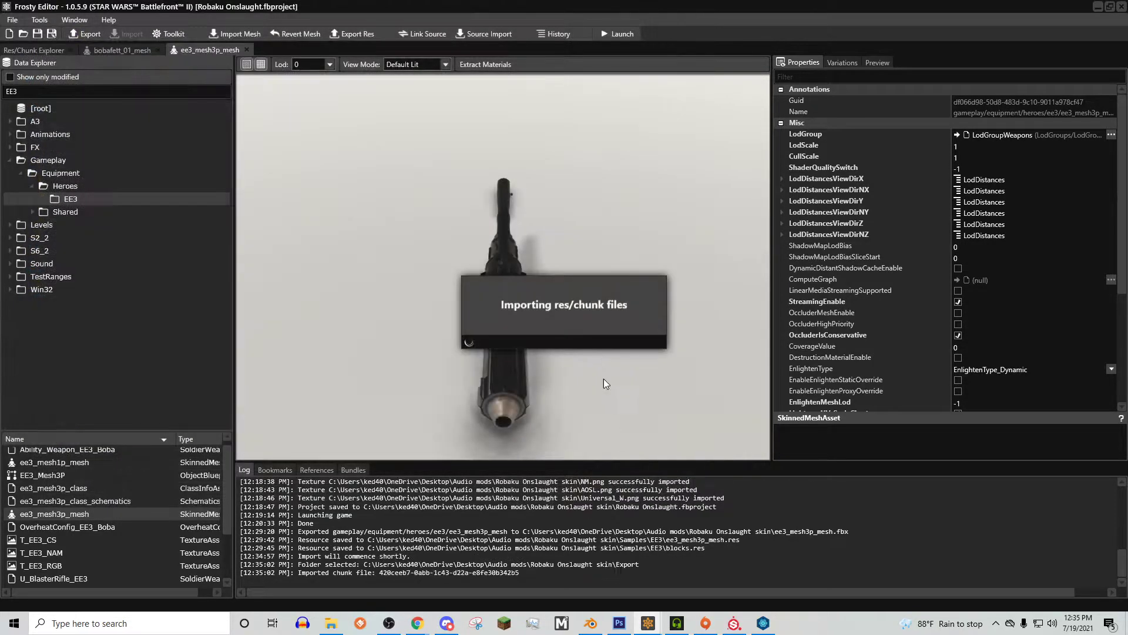
pyautogui.click(579, 340)
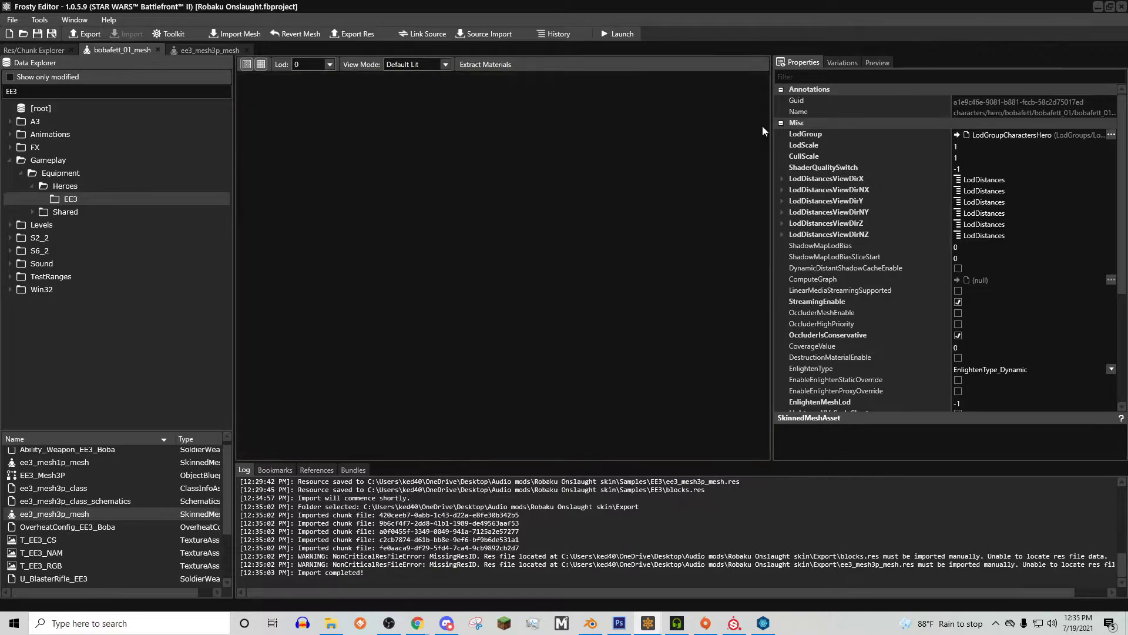
# Import ee3_mesh3p_mesh.res into the ee3_mesh3p_mesh MeshSet resource under gameplay/equipment/heroes/ee3.
pyautogui.click(54, 47)
pyautogui.click(741, 161)
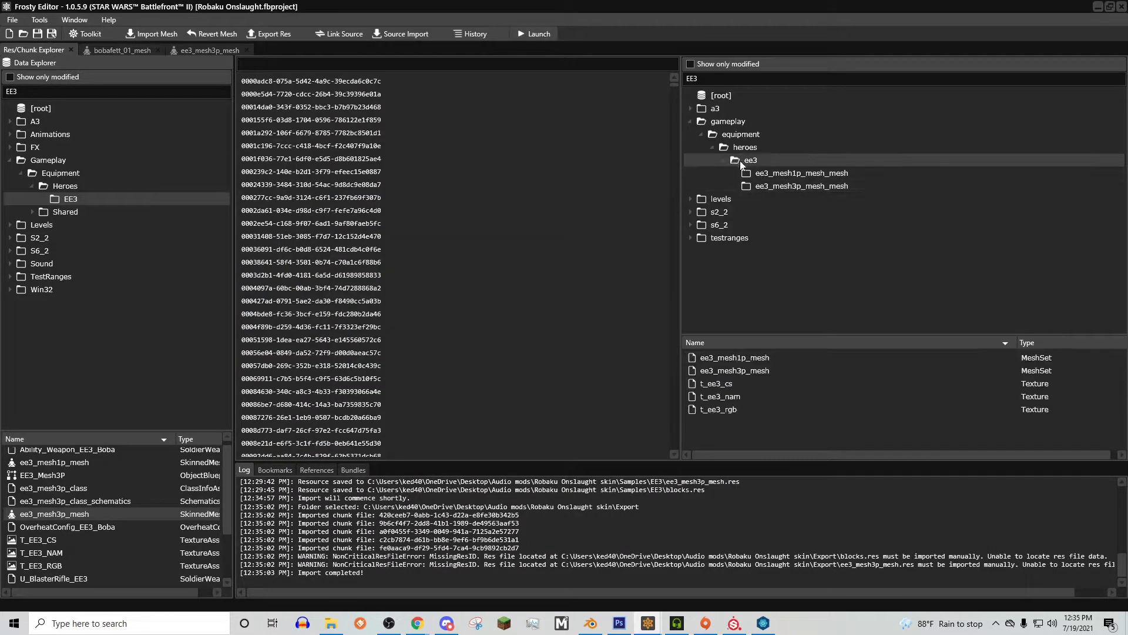
pyautogui.rightClick(742, 370)
pyautogui.click(769, 376)
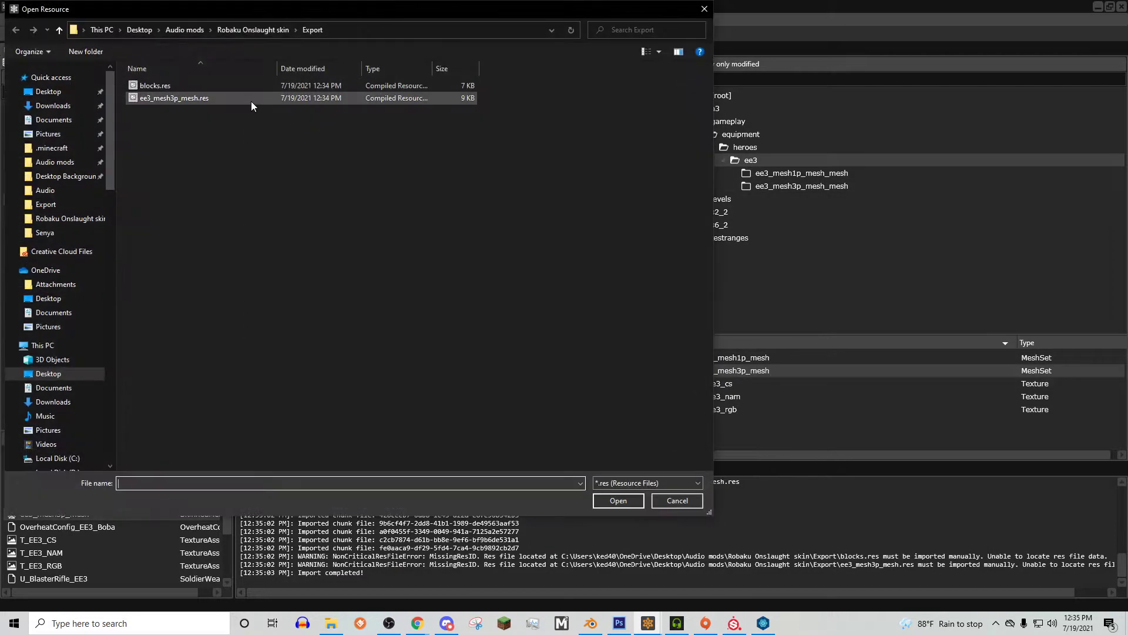
pyautogui.doubleClick(251, 101)
# Import blocks.res into the blocks resource of the ee3_mesh3p_mesh_mesh folder.
pyautogui.click(774, 186)
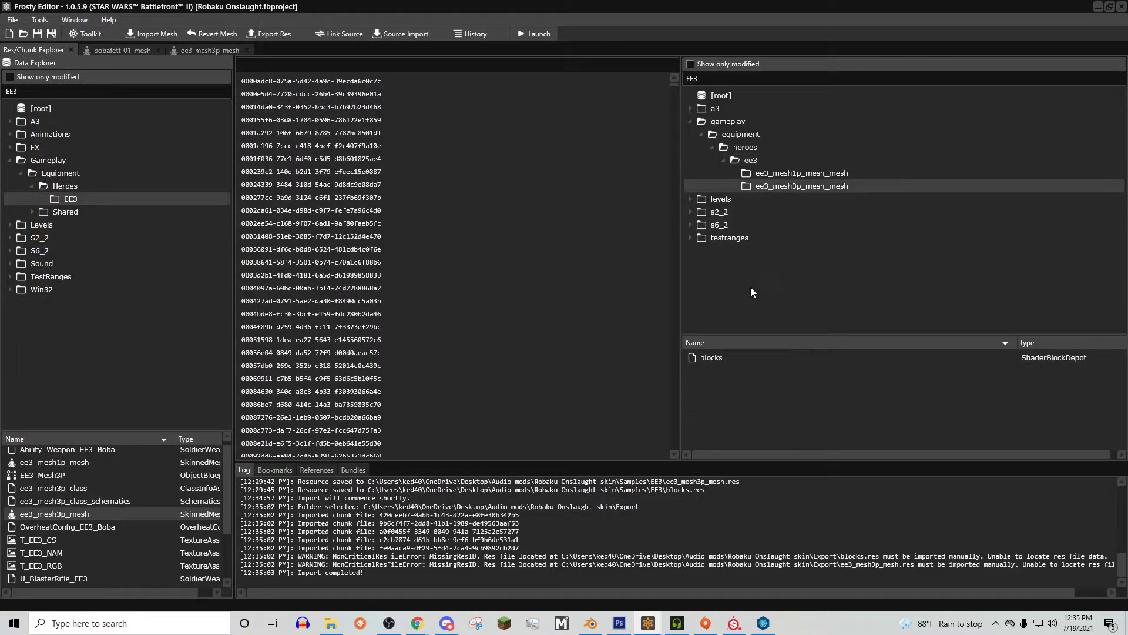
pyautogui.rightClick(731, 356)
pyautogui.click(752, 368)
pyautogui.doubleClick(156, 87)
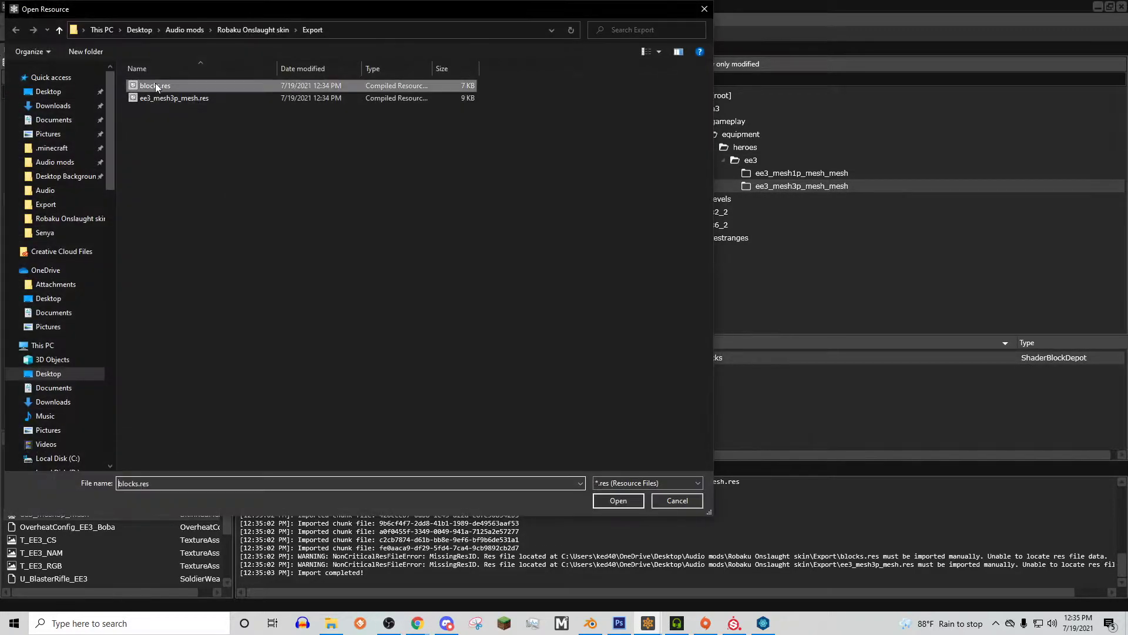
# Save the Robaku Onslaught project, then close and reopen the ee3_mesh3p_mesh asset to refresh its preview.
pyautogui.click(30, 33)
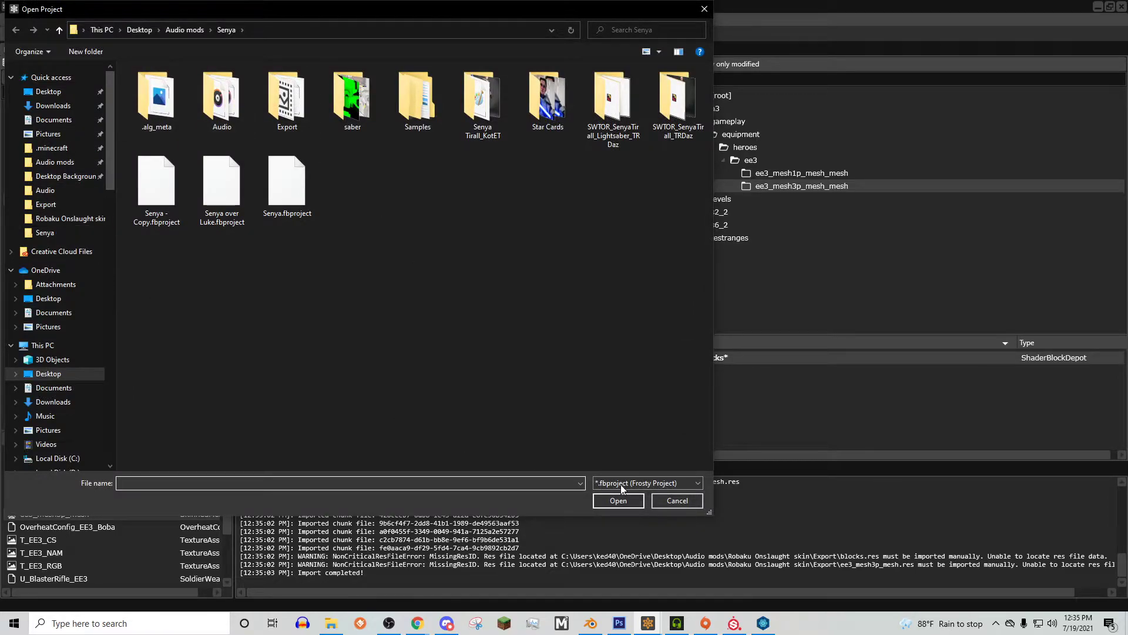
pyautogui.click(670, 503)
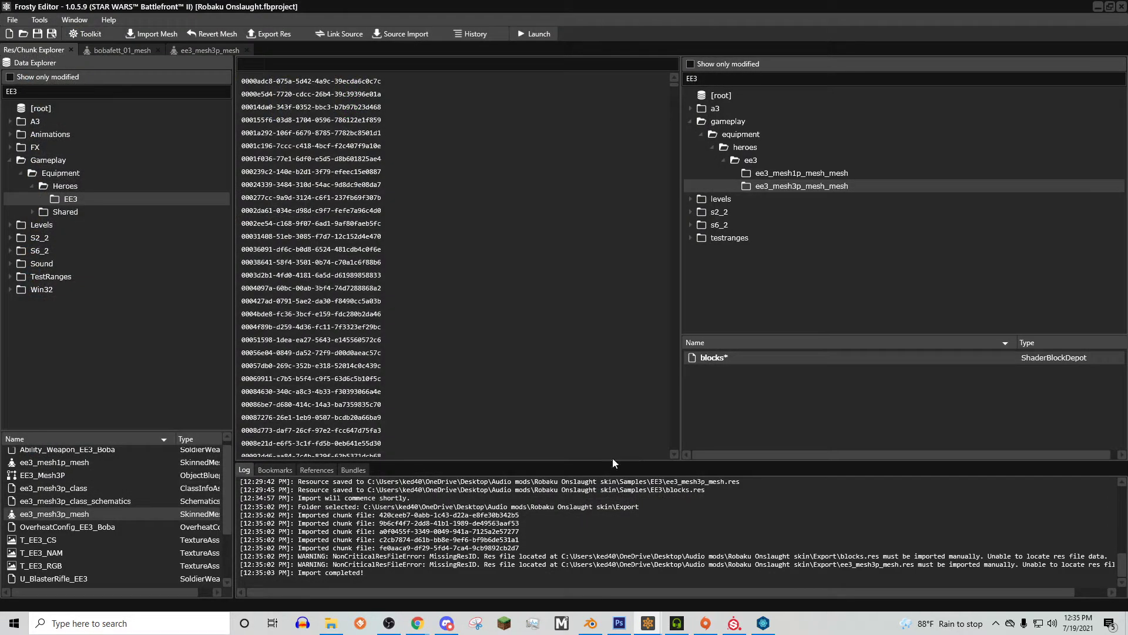
pyautogui.click(34, 34)
pyautogui.click(247, 50)
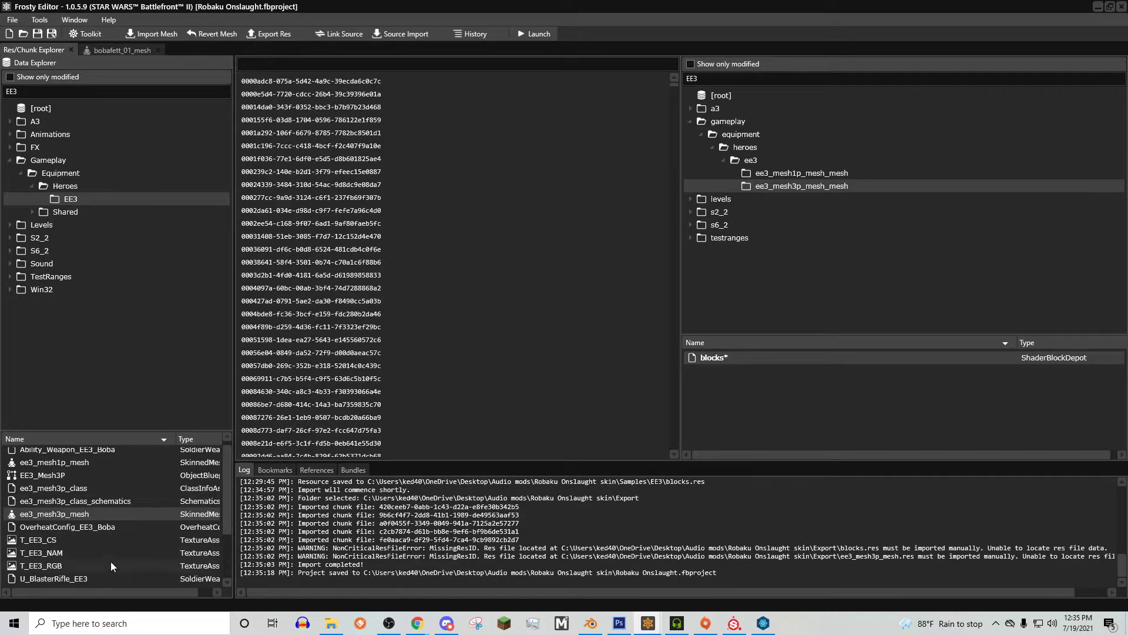
pyautogui.doubleClick(79, 513)
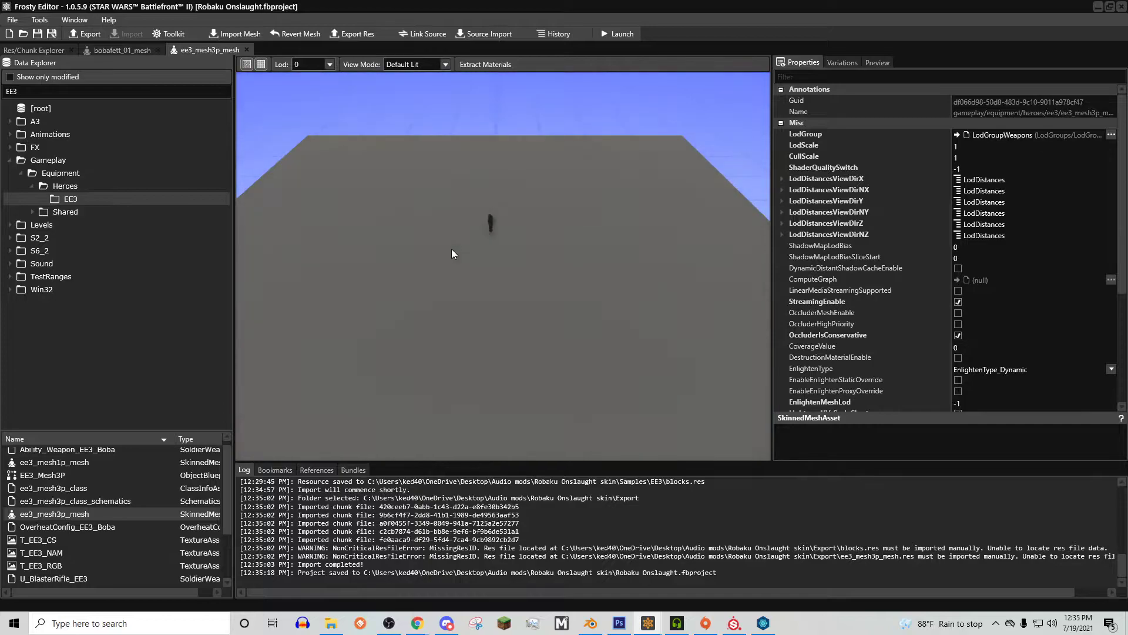
# Open the T_EE3_CS, T_EE3_NAM and T_EE3_RGB texture assets.
pyautogui.doubleClick(57, 542)
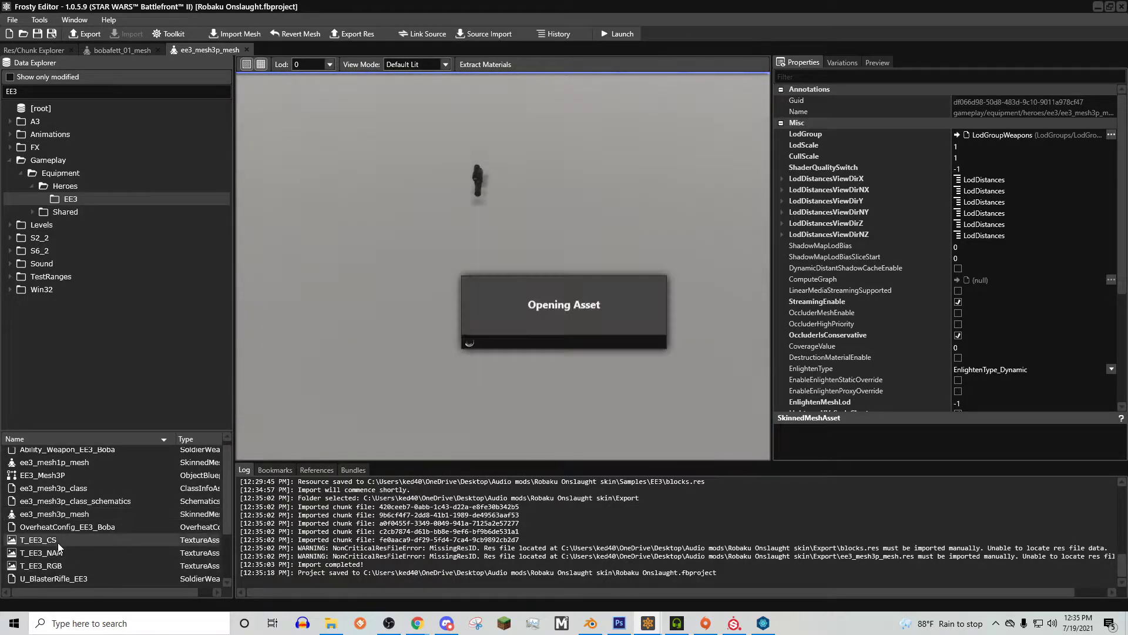
pyautogui.doubleClick(57, 555)
pyautogui.doubleClick(59, 566)
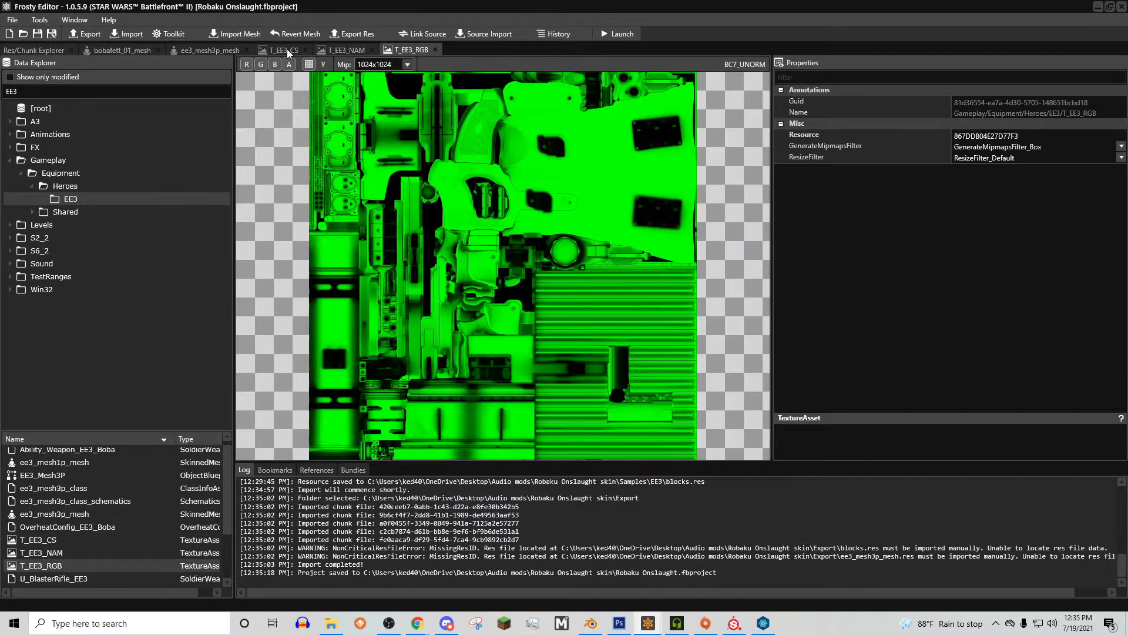
# Import PBR - Metallic Roughness_Material.010_CS.png from the gun folder into the T_EE3_CS texture.
pyautogui.click(286, 50)
pyautogui.click(127, 33)
pyautogui.doubleClick(287, 98)
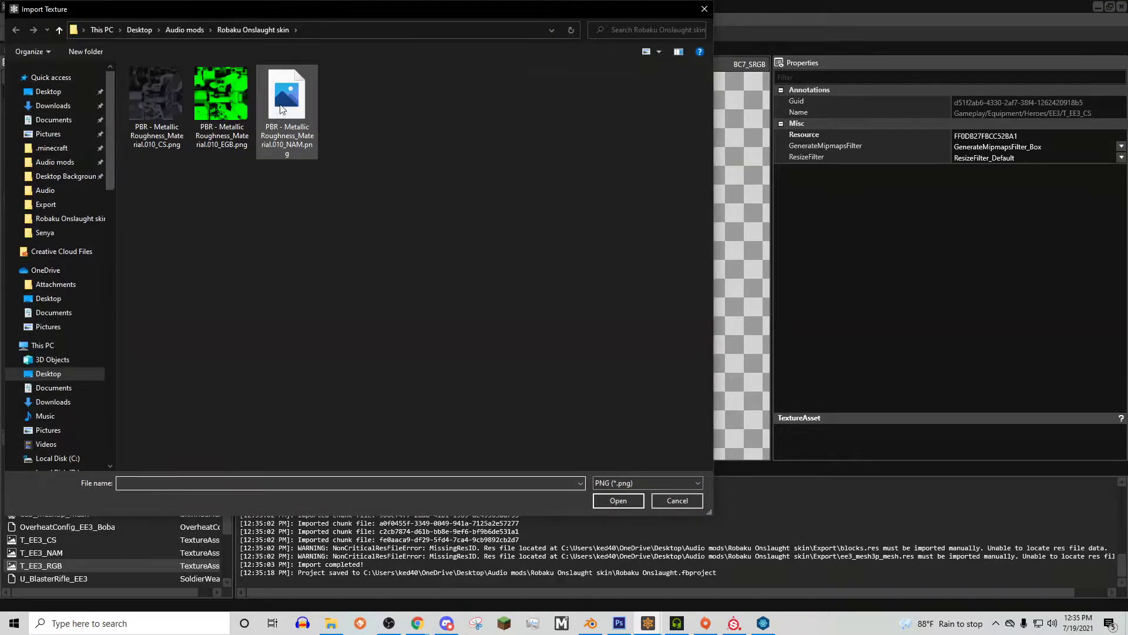
pyautogui.doubleClick(156, 101)
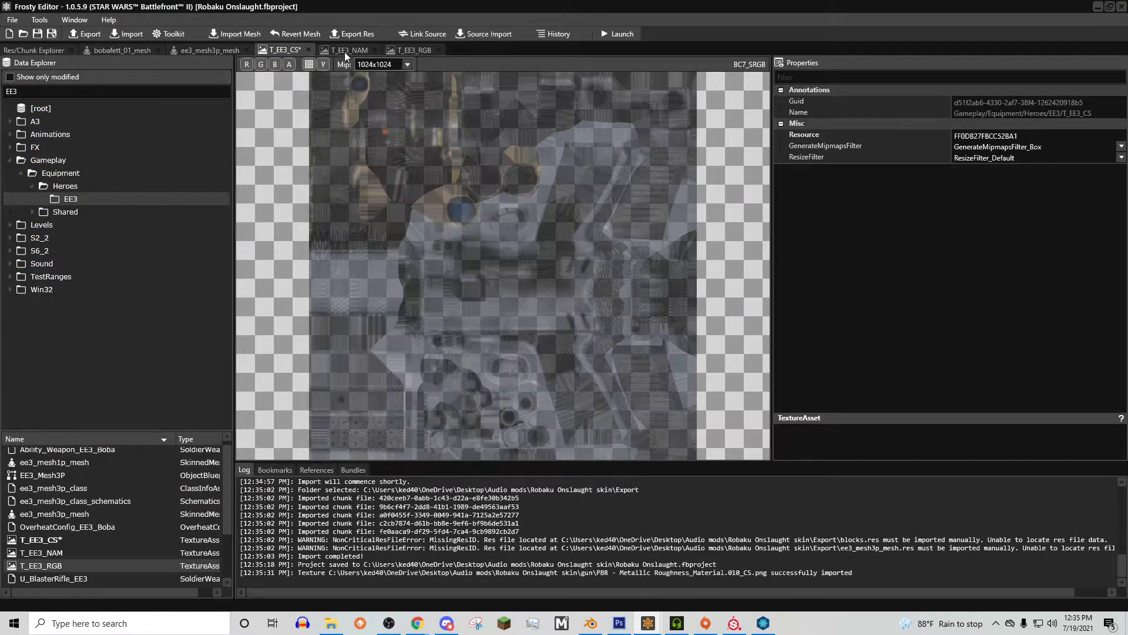
# Import PBR - Metallic Roughness_Material.010_NAM.png into the T_EE3_NAM texture.
pyautogui.click(344, 52)
pyautogui.click(127, 33)
pyautogui.doubleClick(224, 113)
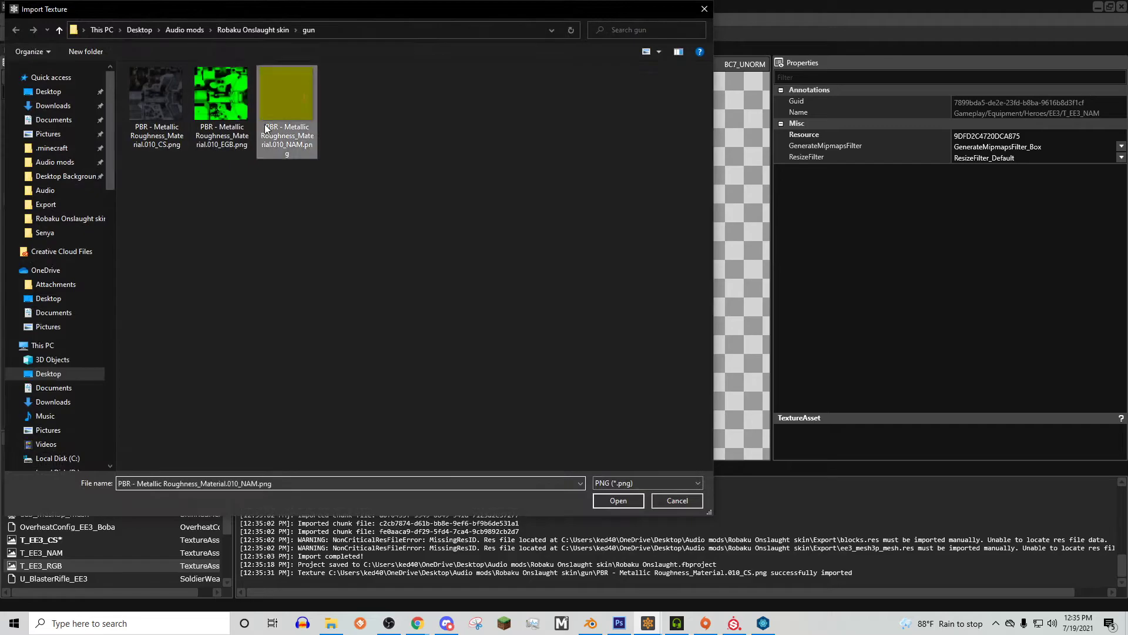
# Import PBR - Metallic Roughness_Material.010_EGB.png into the T_EE3_RGB texture, save the project and close the texture assets.
pyautogui.click(415, 50)
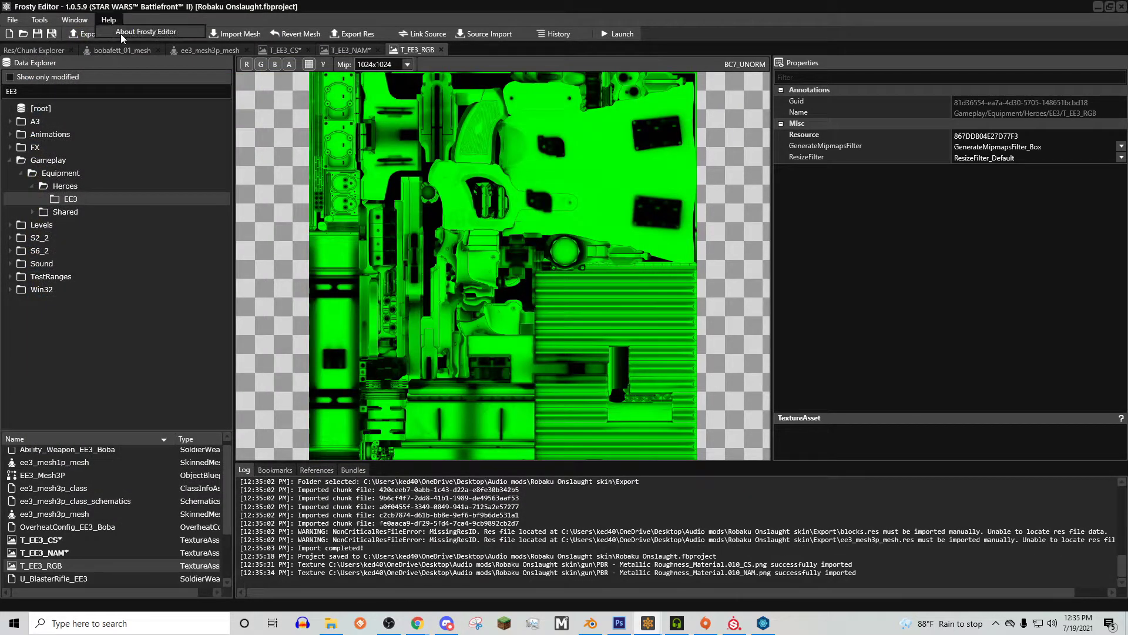
pyautogui.click(130, 22)
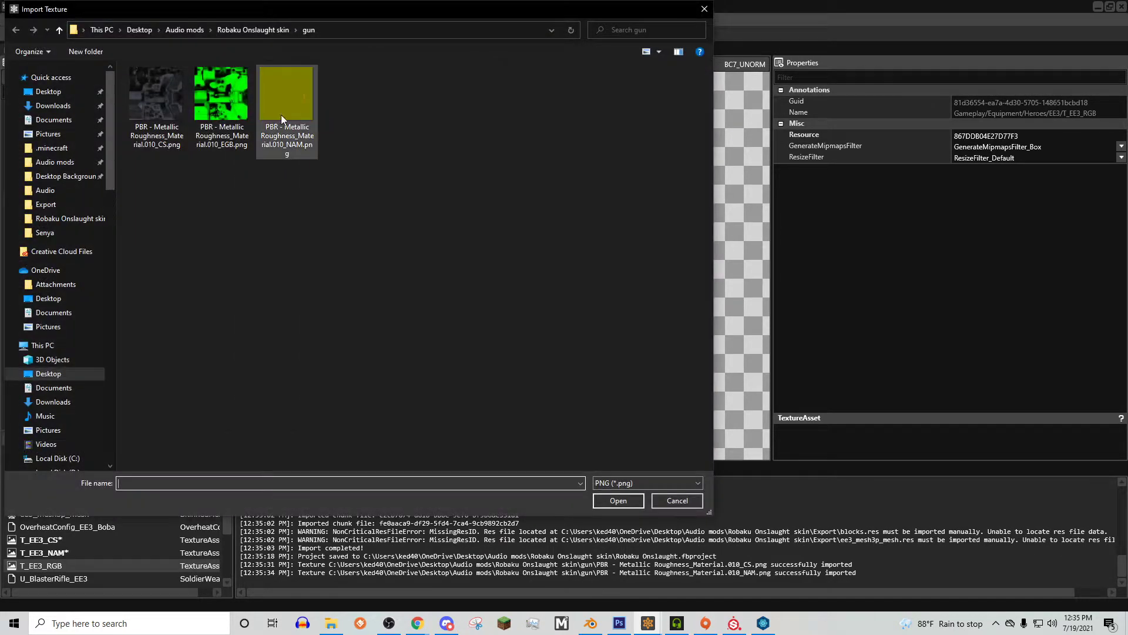
pyautogui.doubleClick(281, 114)
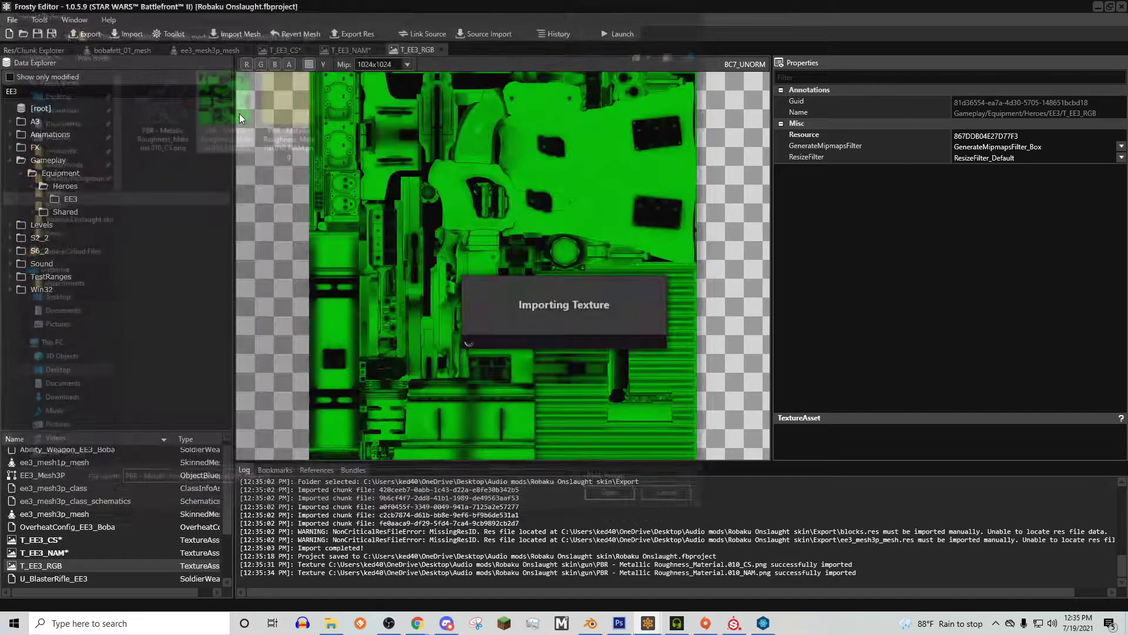
pyautogui.doubleClick(37, 33)
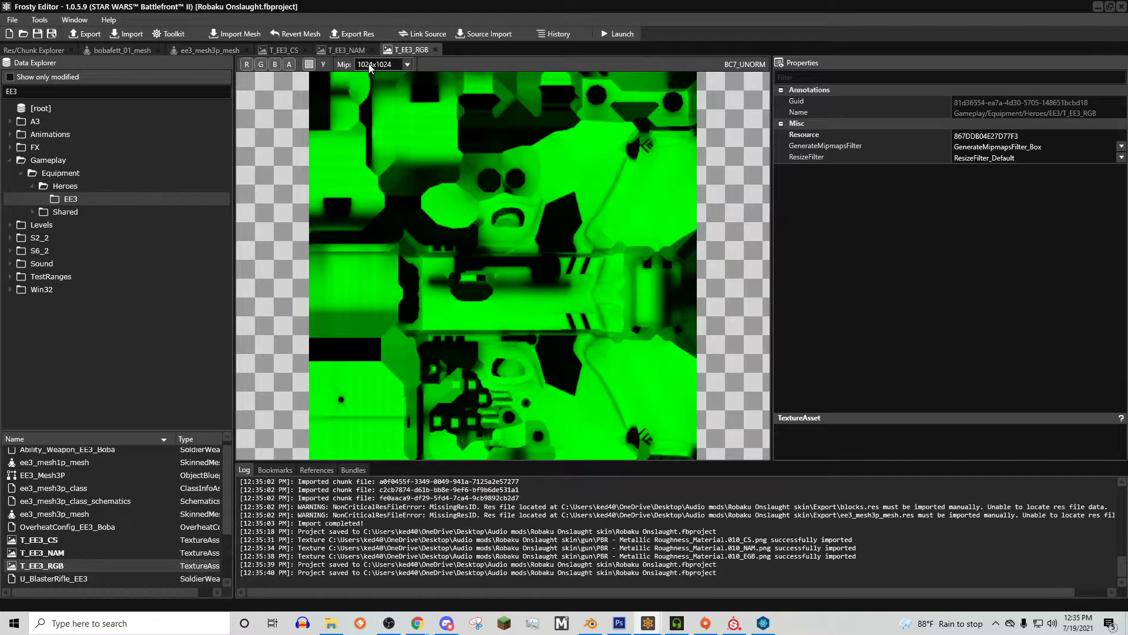
pyautogui.click(305, 50)
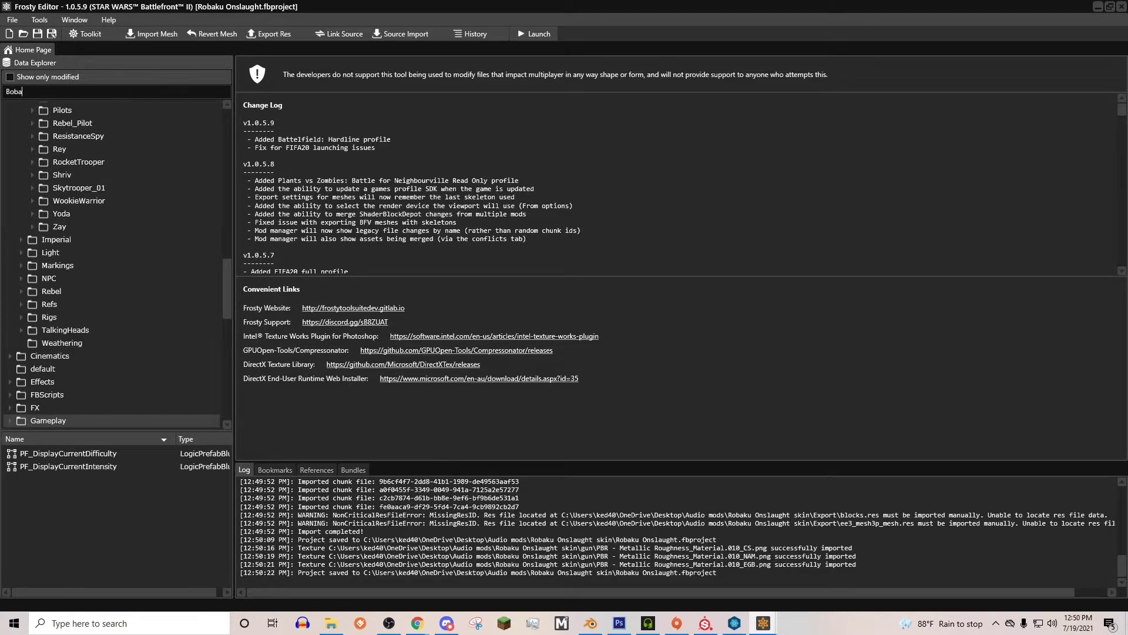
# Filter the assets by Boba, browse the Gameplay folders and open the W_BlasterRifle_EE3_Boba blueprint from Equipment/Heroes/EE3.
pyautogui.press('Return')
pyautogui.click(43, 186)
pyautogui.click(32, 173)
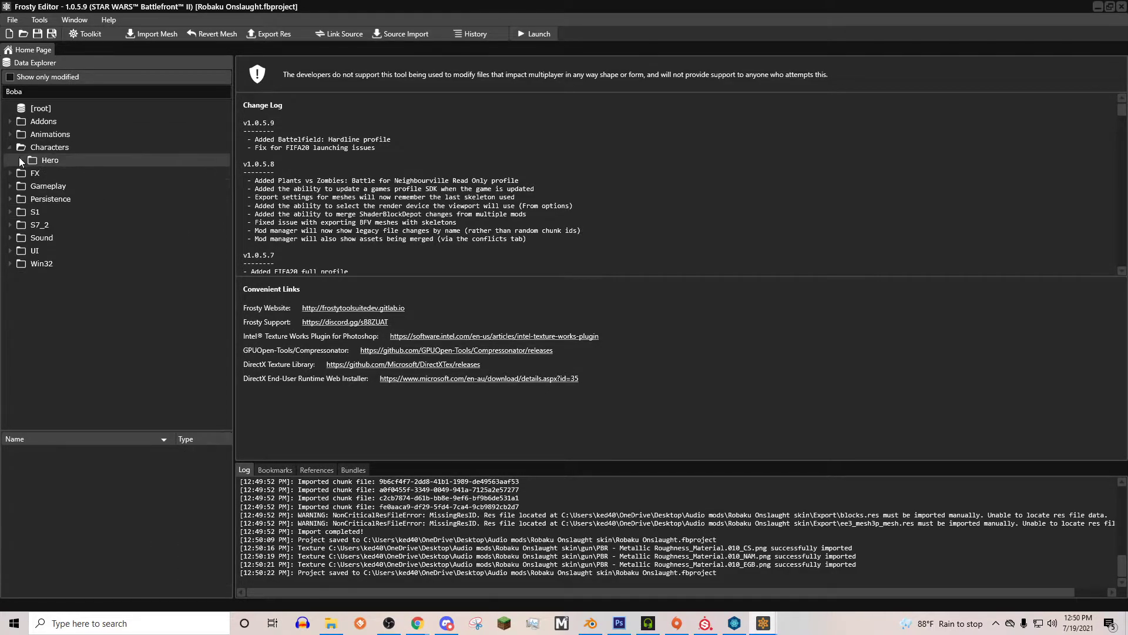
pyautogui.click(20, 160)
pyautogui.click(9, 147)
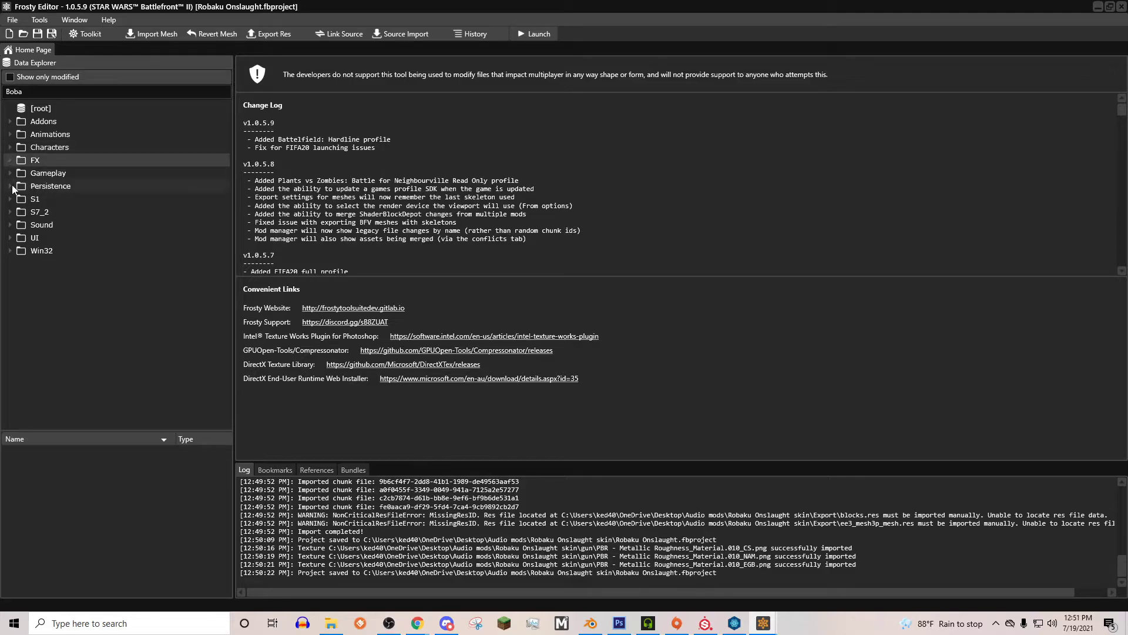
pyautogui.click(10, 182)
pyautogui.click(10, 315)
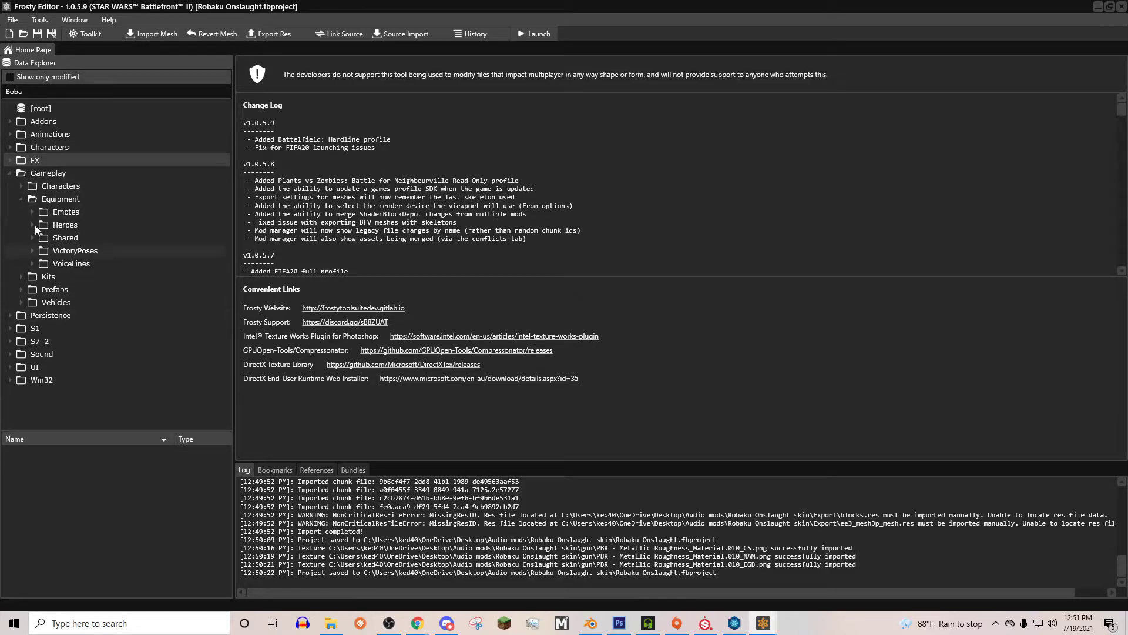
pyautogui.click(21, 200)
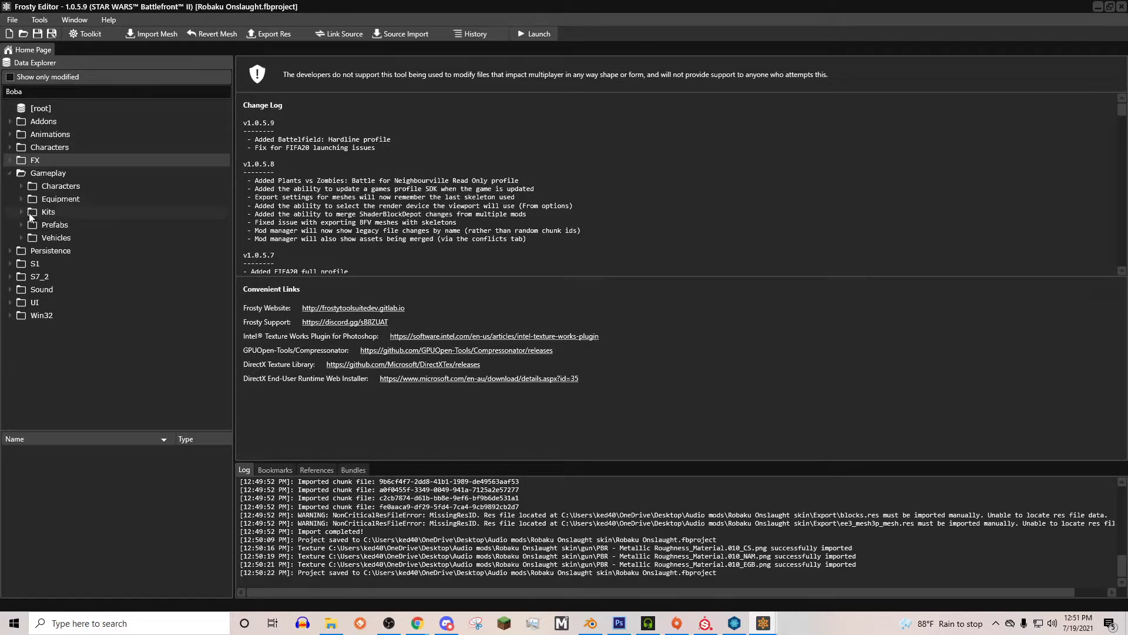
pyautogui.click(21, 185)
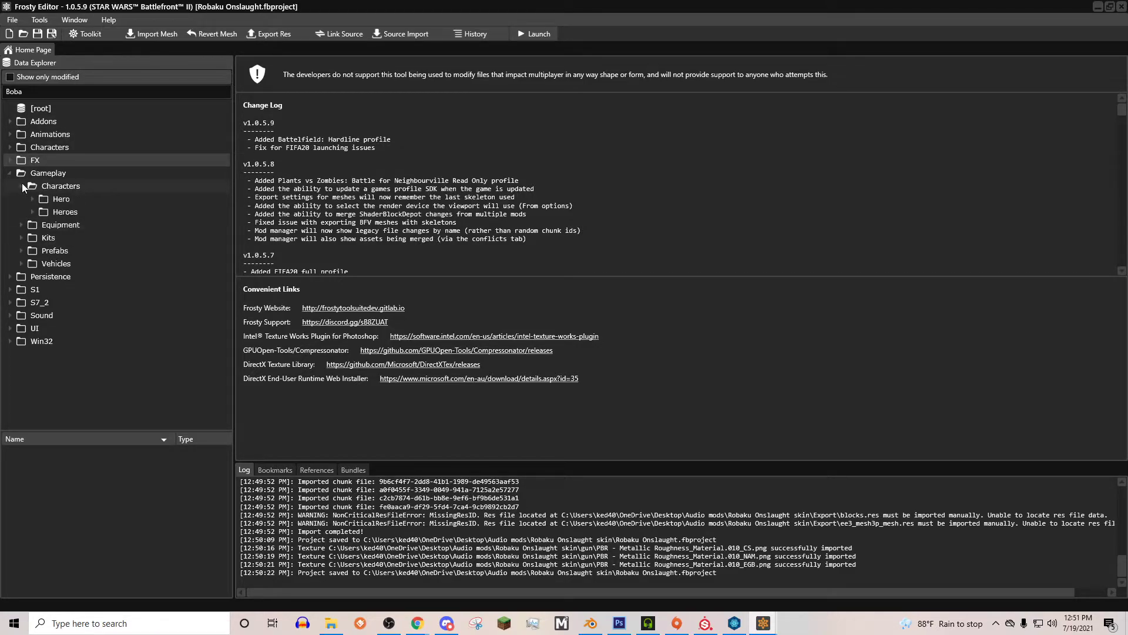
pyautogui.click(43, 212)
pyautogui.click(47, 238)
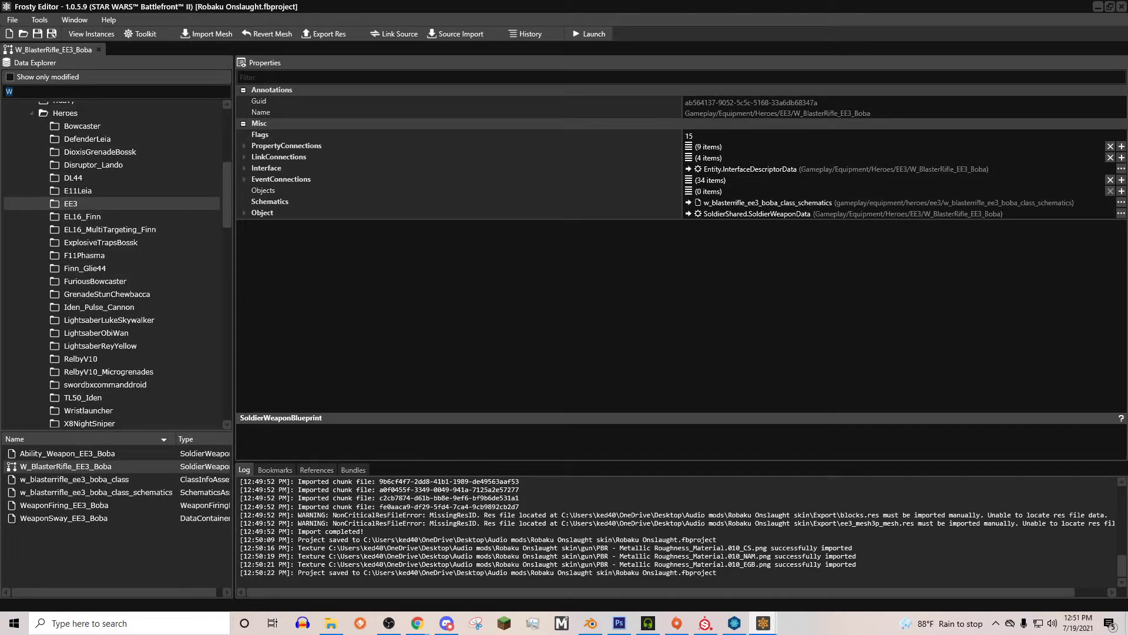
# Look through the hero weapon folders for a pistol and open W_Pistol_DL44_HanSolo from the DL44 folder.
pyautogui.click(128, 311)
pyautogui.scroll(-1, 117, 258)
pyautogui.scroll(1, 110, 311)
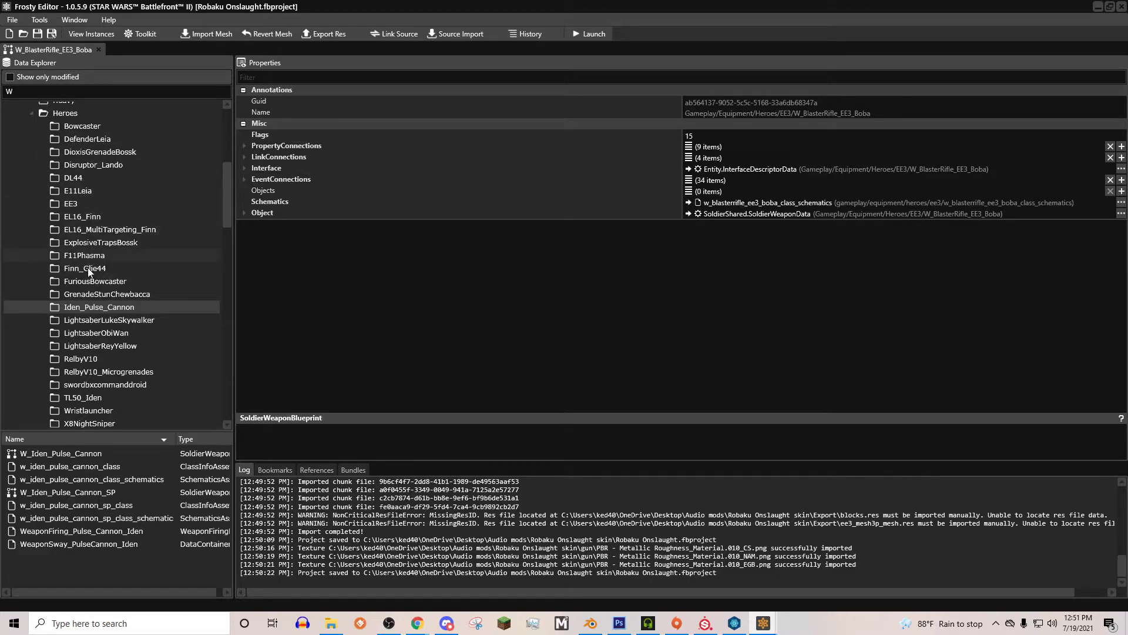
pyautogui.scroll(2, 68, 243)
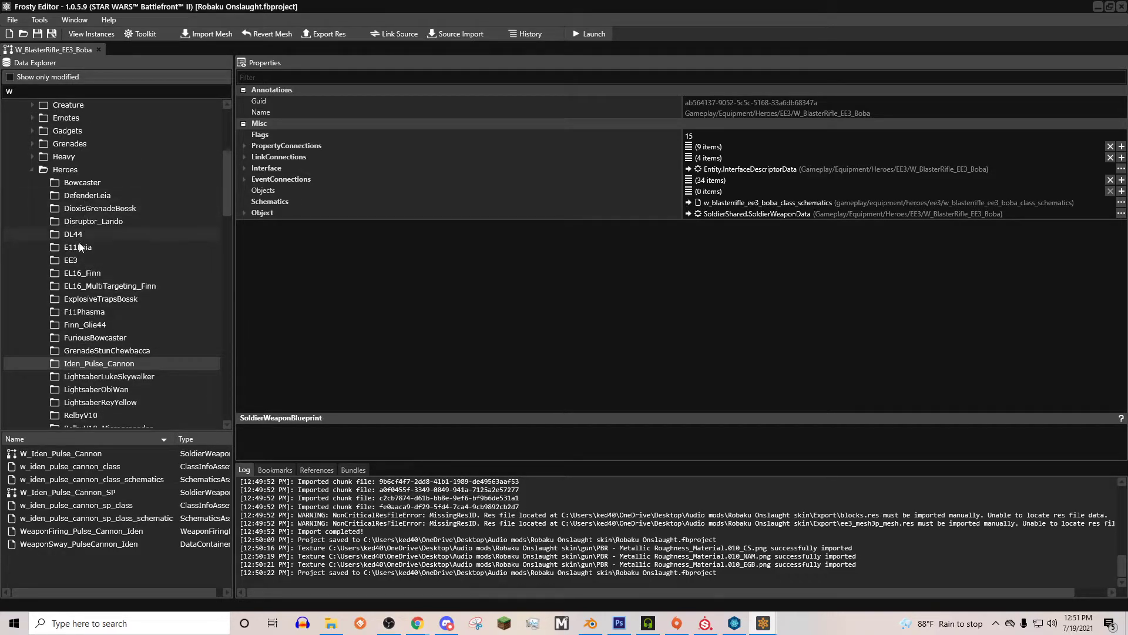
pyautogui.click(75, 234)
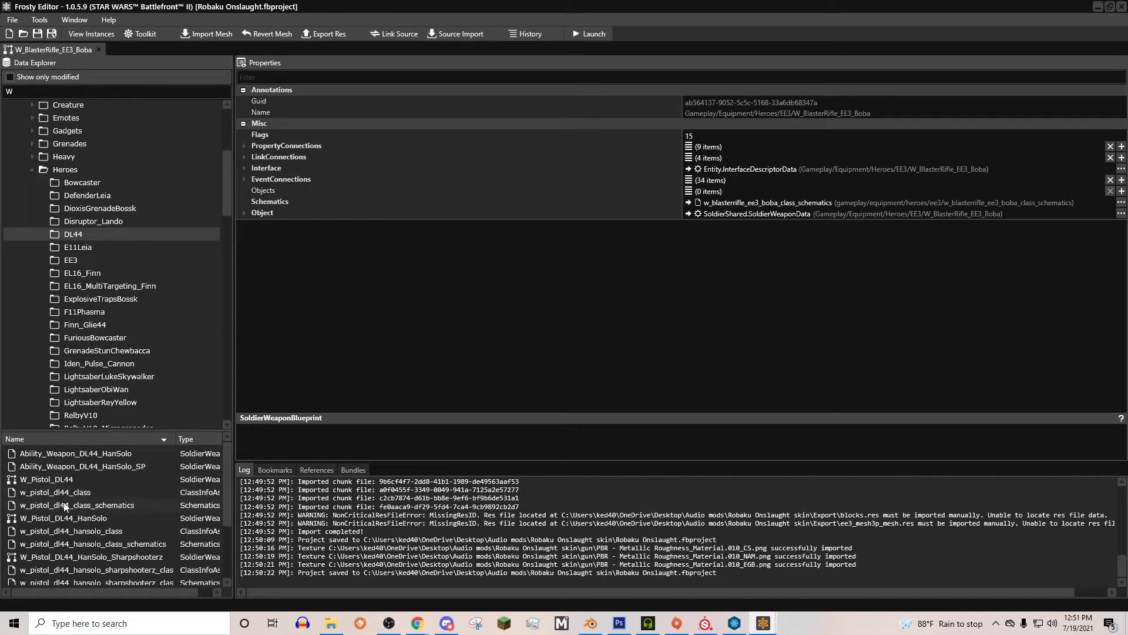
pyautogui.doubleClick(65, 519)
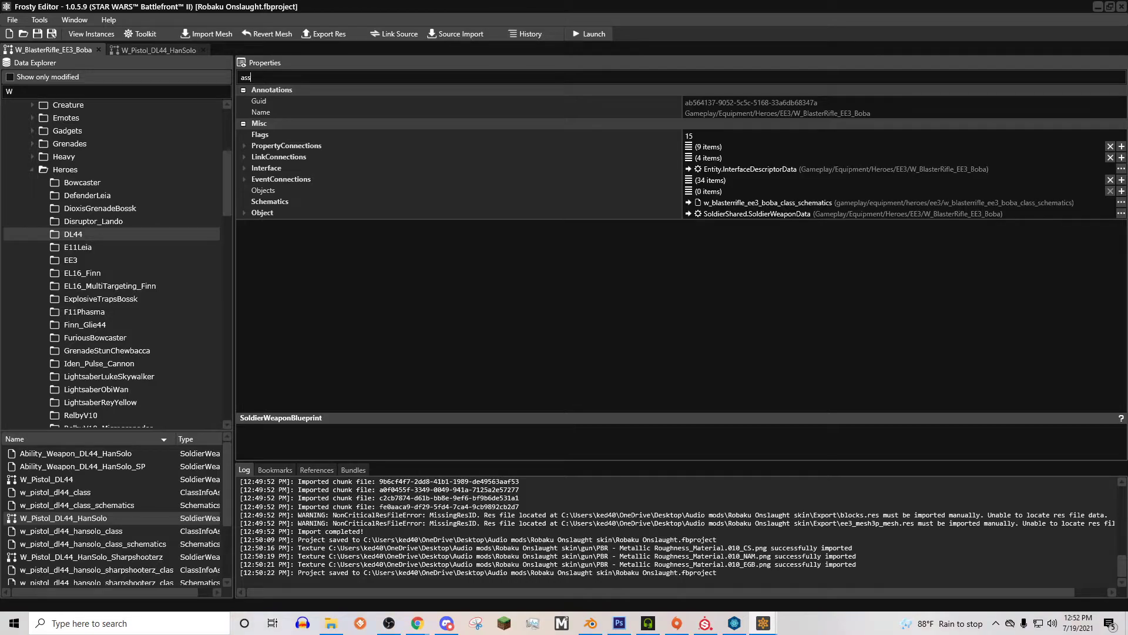
# Filter the W_BlasterRifle_EE3_Boba properties by assetguid and reveal the Weapon and Weapon3p AssetGuid values of its first weapon state.
pyautogui.write('assetguid')
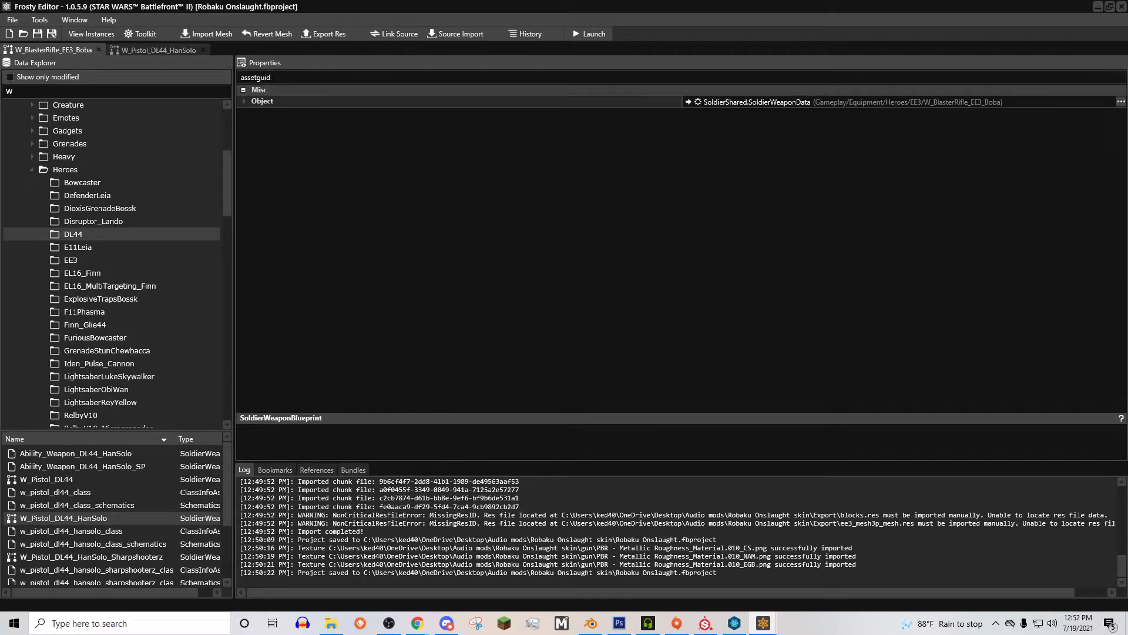
pyautogui.click(243, 101)
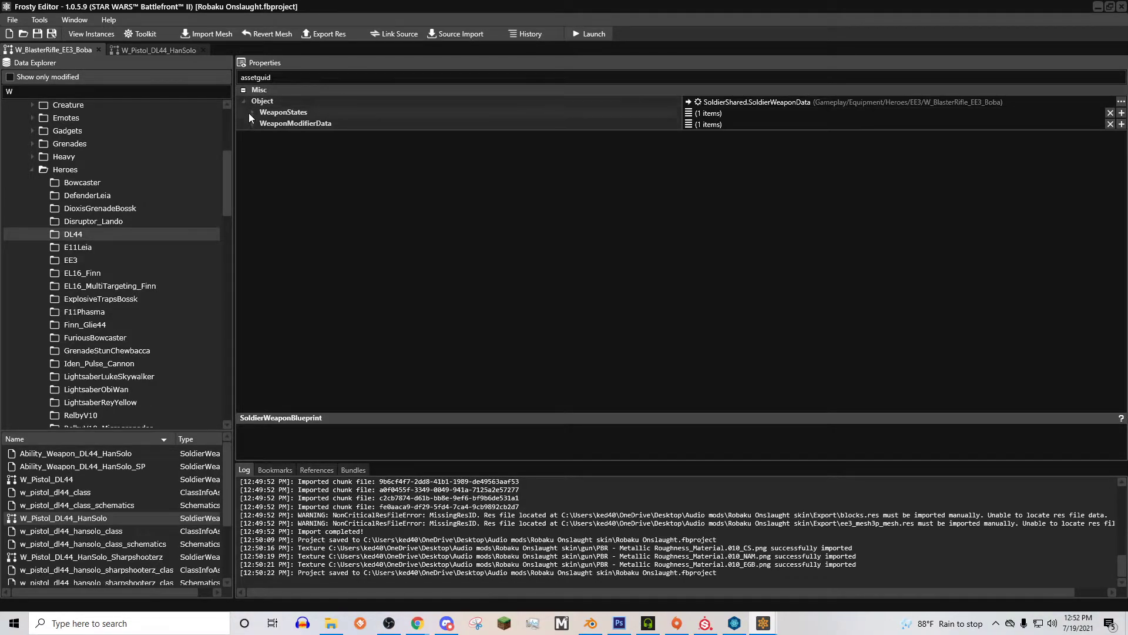
pyautogui.click(251, 112)
pyautogui.click(261, 123)
pyautogui.click(268, 135)
pyautogui.click(268, 157)
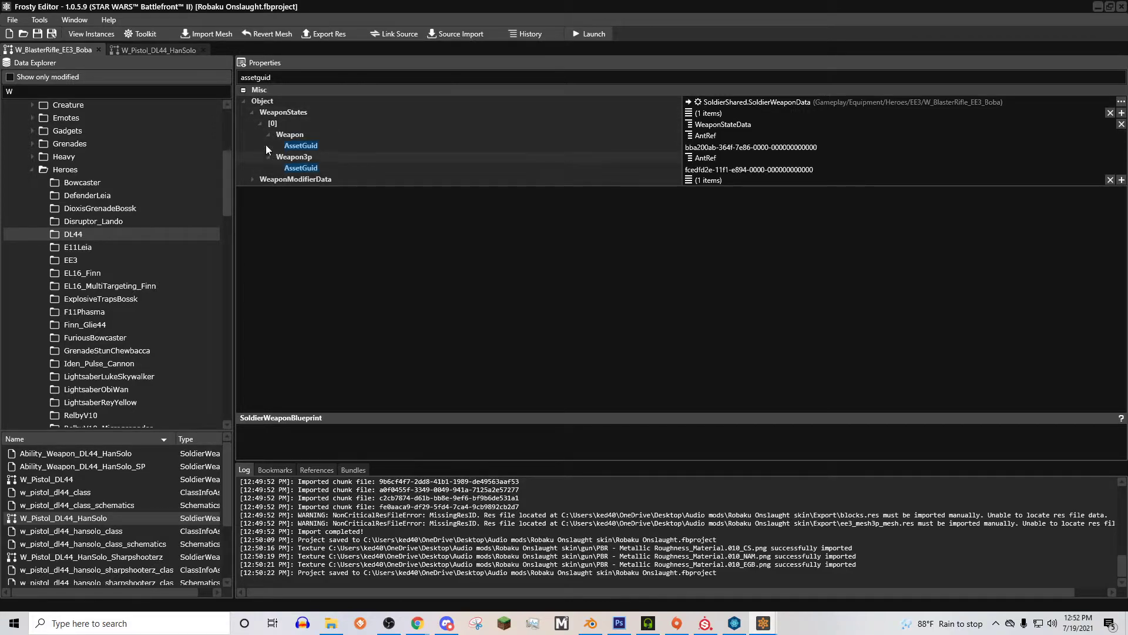
# Copy W_Pistol_DL44_HanSolo's Weapon and Weapon3p AssetGuid values into the matching fields of W_BlasterRifle_EE3_Boba, save the project and close both assets.
pyautogui.click(142, 50)
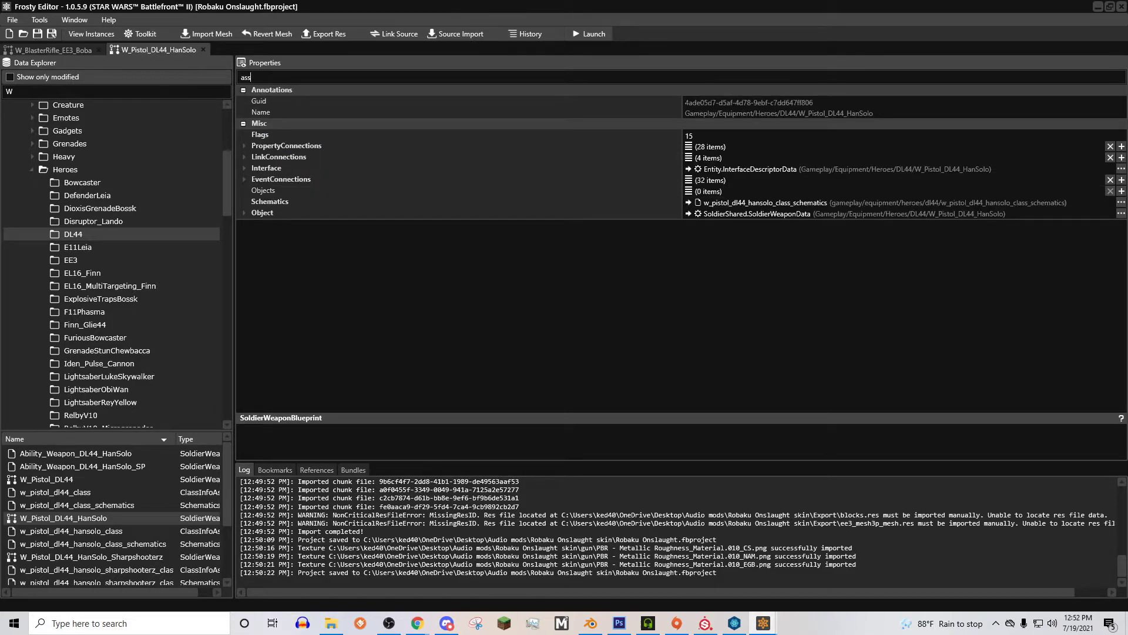
pyautogui.write('id')
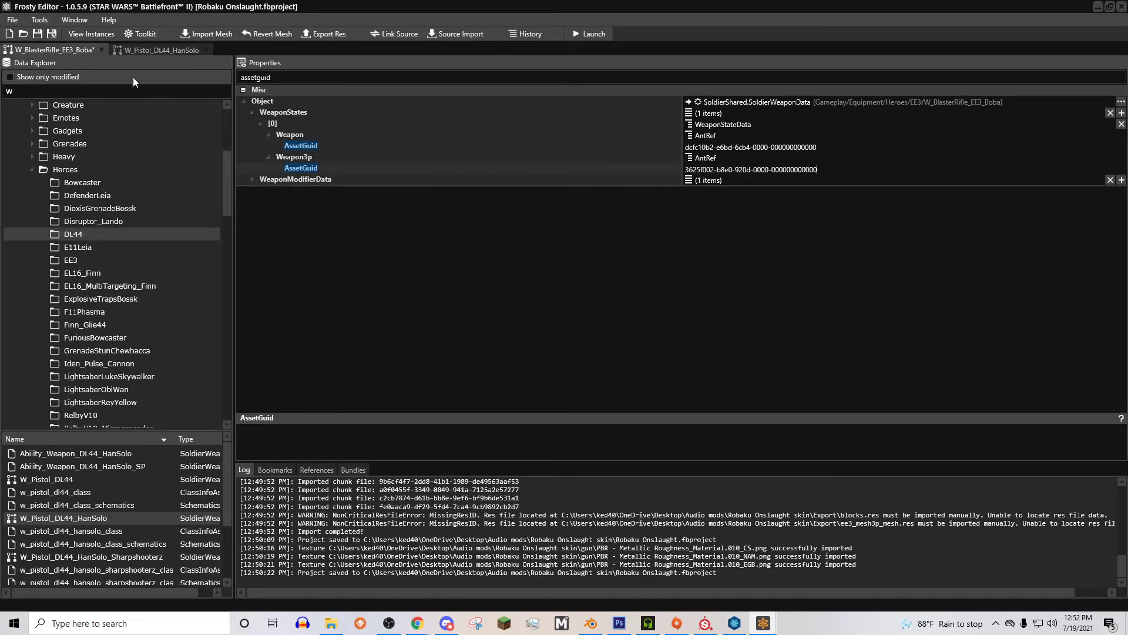
pyautogui.click(33, 33)
pyautogui.click(96, 50)
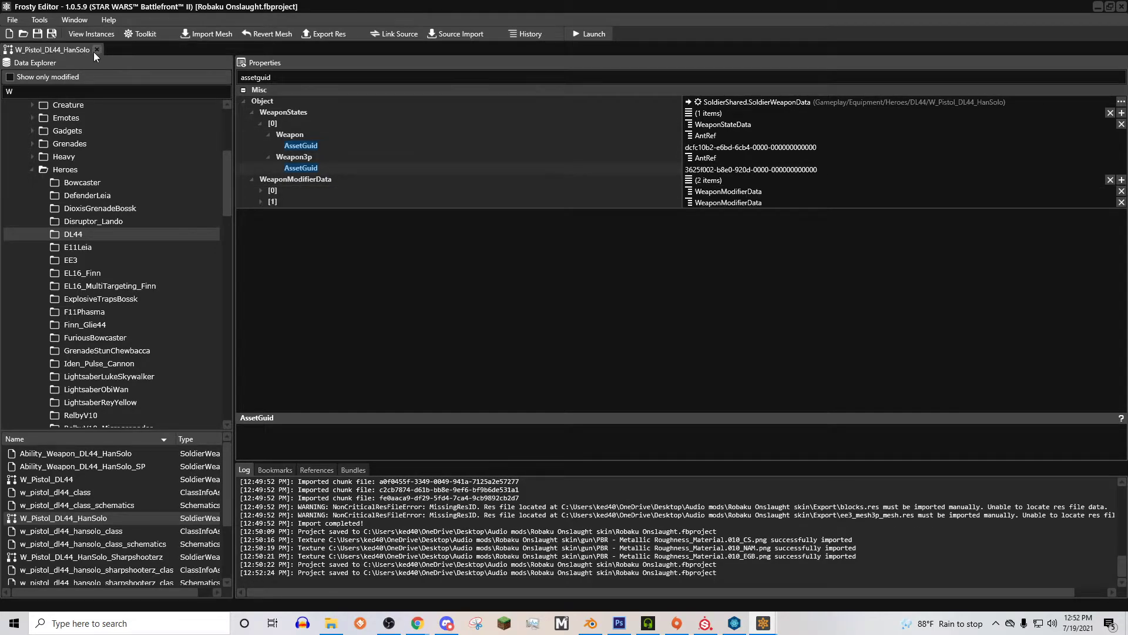
pyautogui.click(97, 50)
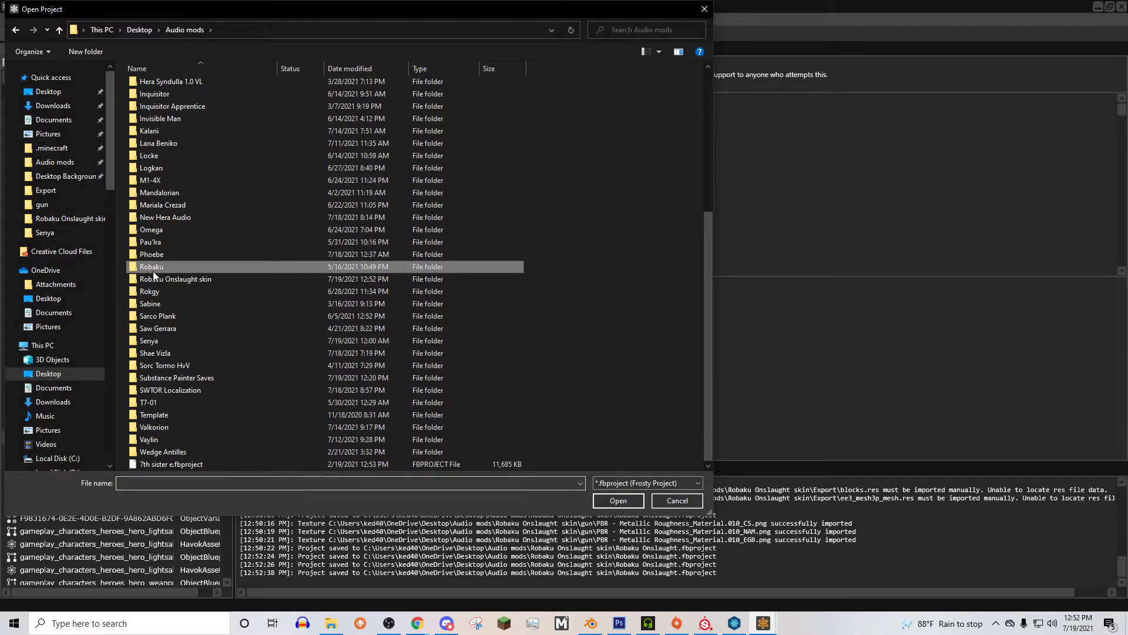
# Open the ROBAKU - Copy project from the Robaku folder and examine the Object properties of FX_BobaFett_JetPack.
pyautogui.doubleClick(152, 268)
pyautogui.doubleClick(361, 101)
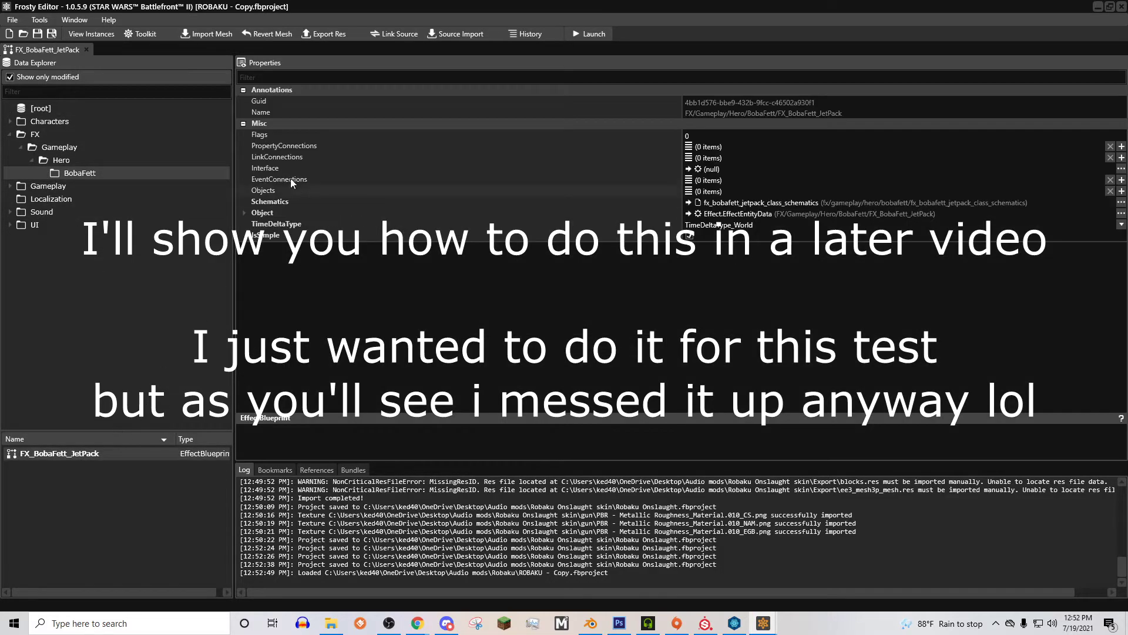
pyautogui.click(242, 212)
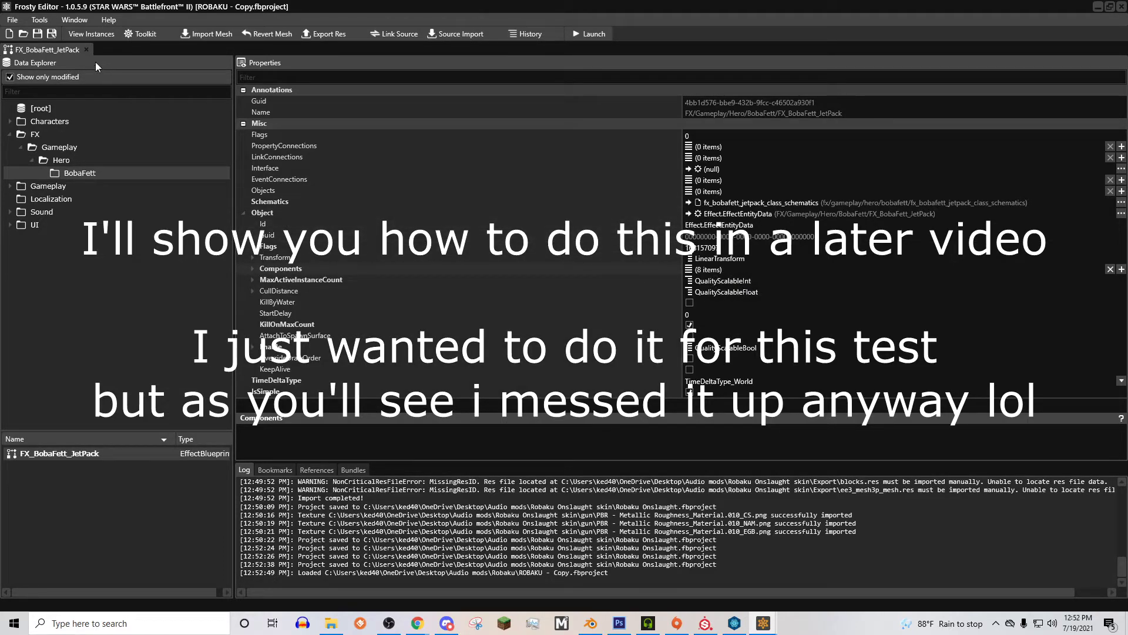
# Save the ROBAKU - Copy project and reopen Robaku Onslaught.fbproject from the Robaku Onslaught skin folder.
pyautogui.click(13, 19)
pyautogui.click(25, 34)
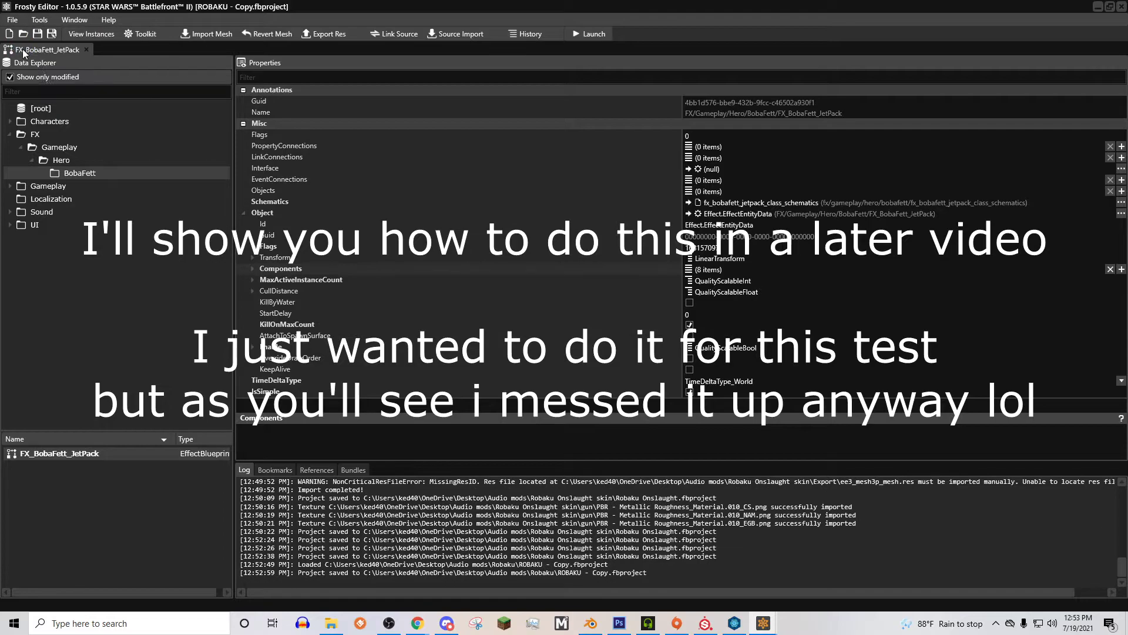
pyautogui.click(70, 218)
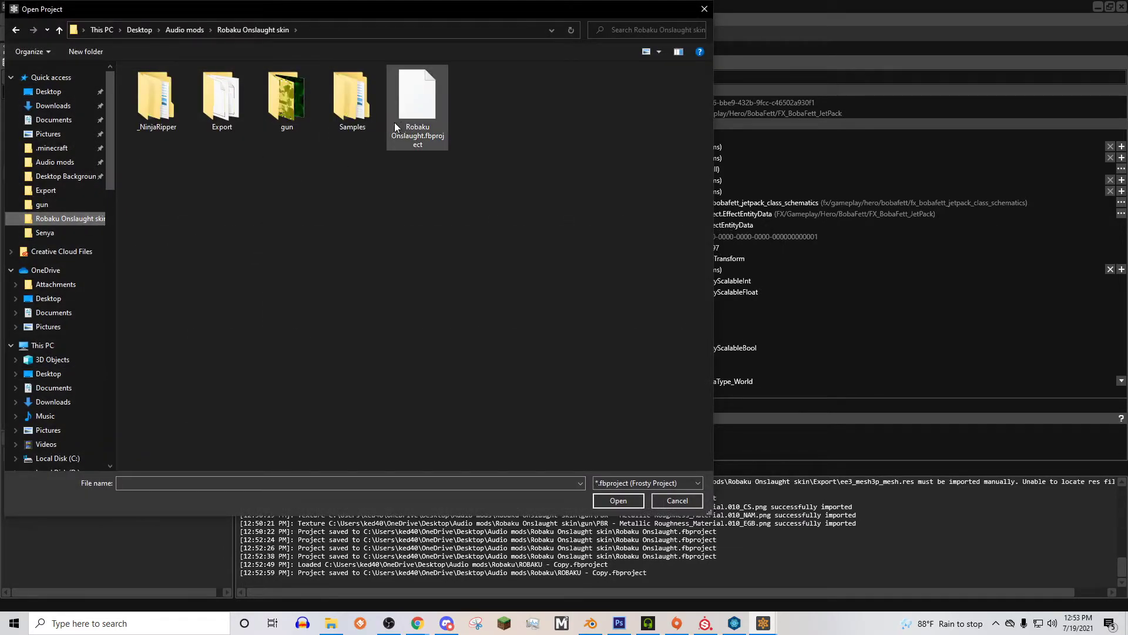
pyautogui.doubleClick(412, 118)
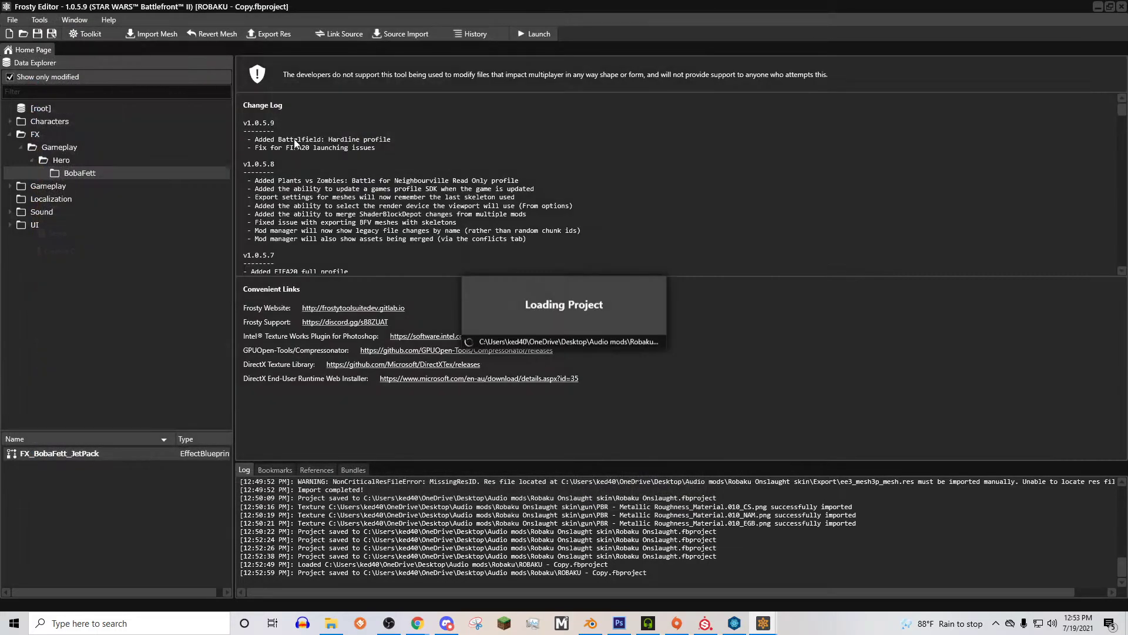
pyautogui.click(13, 91)
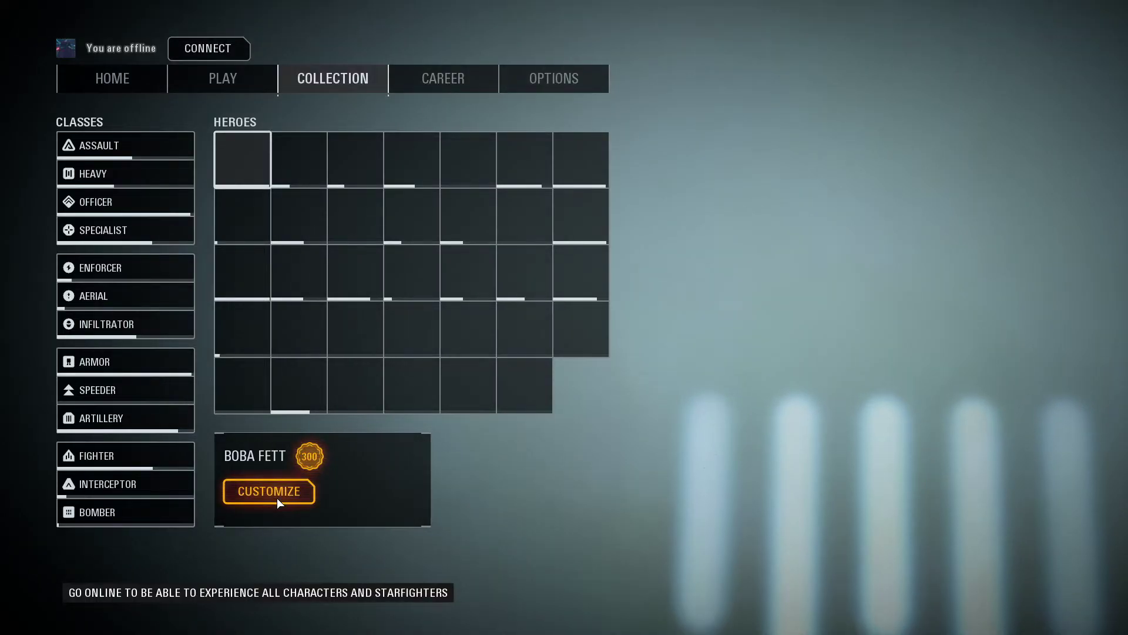
# Switch to STAR WARS Battlefront II, open Boba Fett's customization and inspect the replaced blaster on the character up close.
pyautogui.click(278, 499)
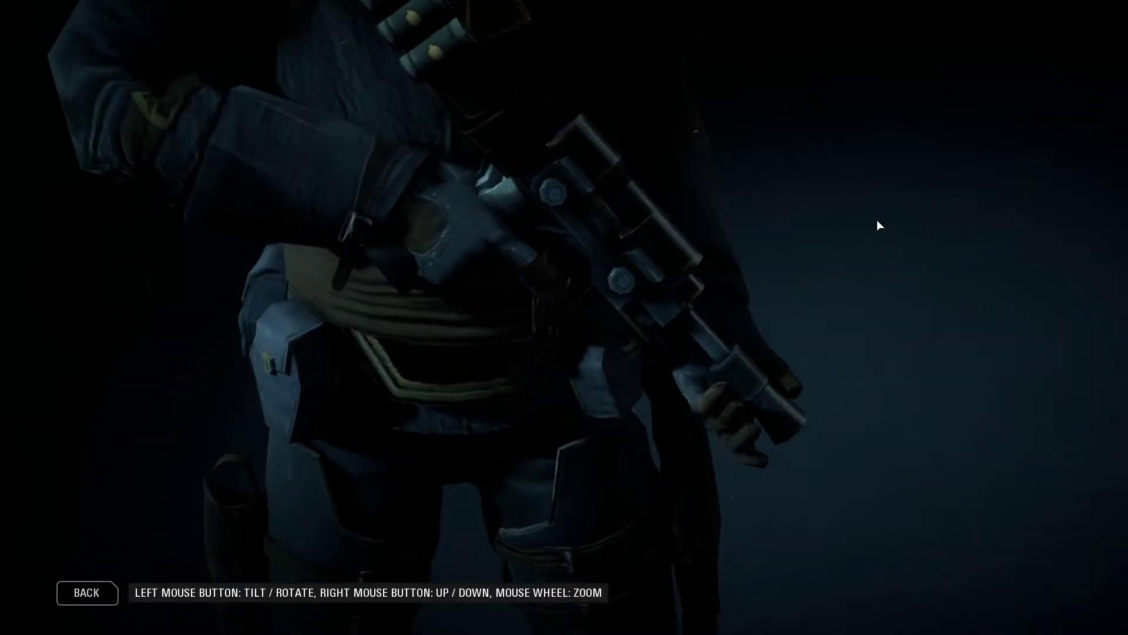
pyautogui.moveTo(876, 220); pyautogui.dragTo(882, 284, button='right')
pyautogui.scroll(-3, 772, 345)
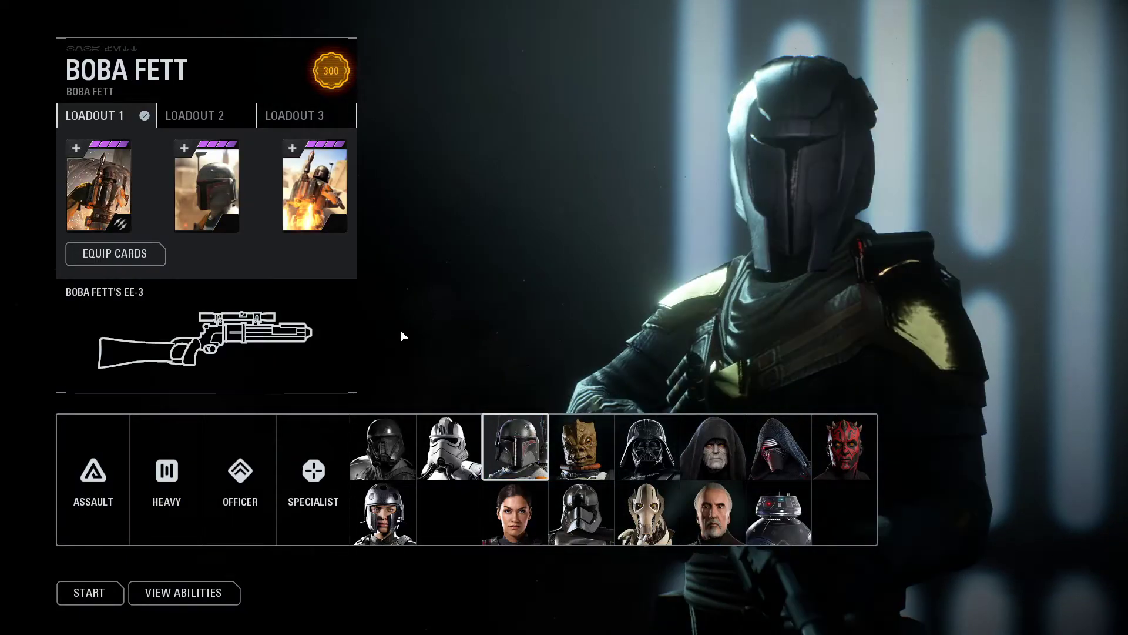
# Choose Boba Fett for the battle against the rebels, then run forward and fire the rocket barrage to check the modded character in action.
pyautogui.click(515, 447)
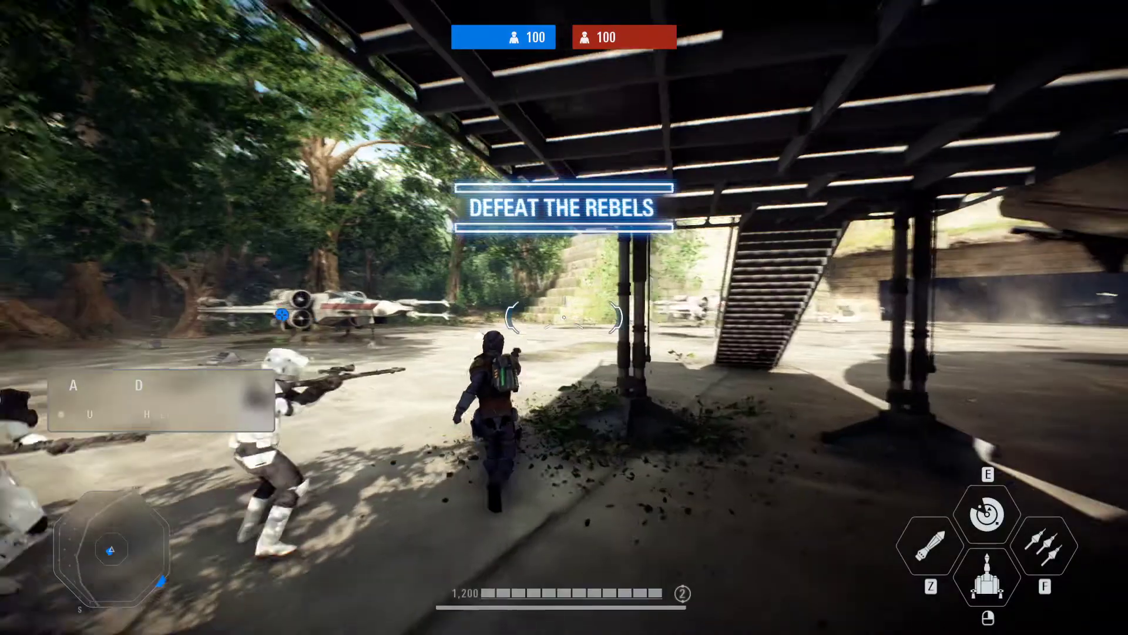
pyautogui.press('w')
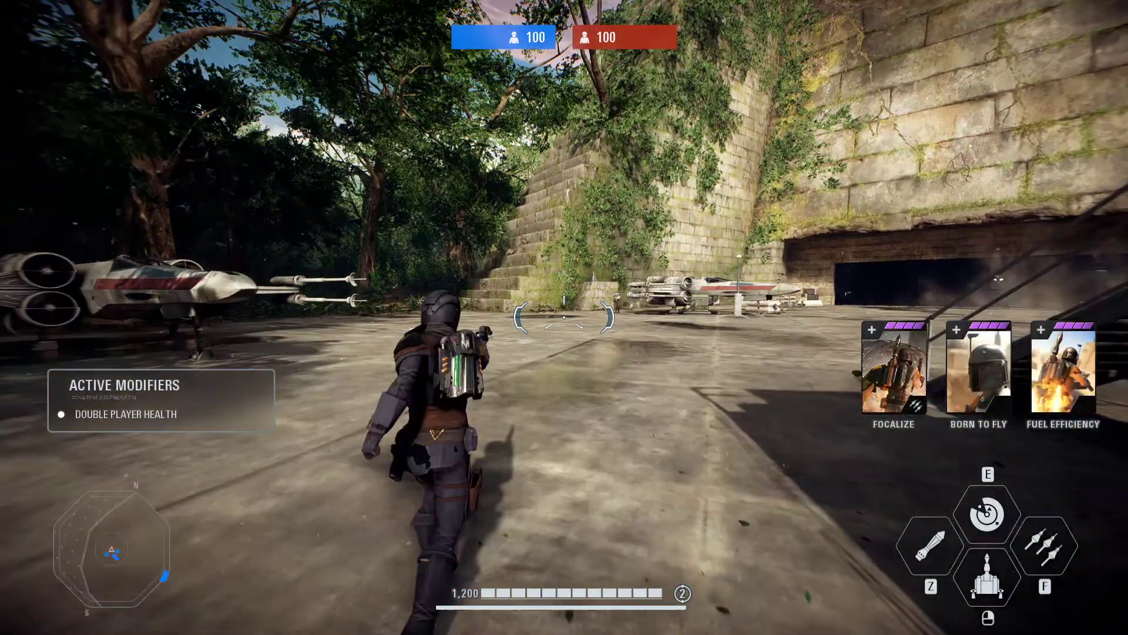
pyautogui.press('f')
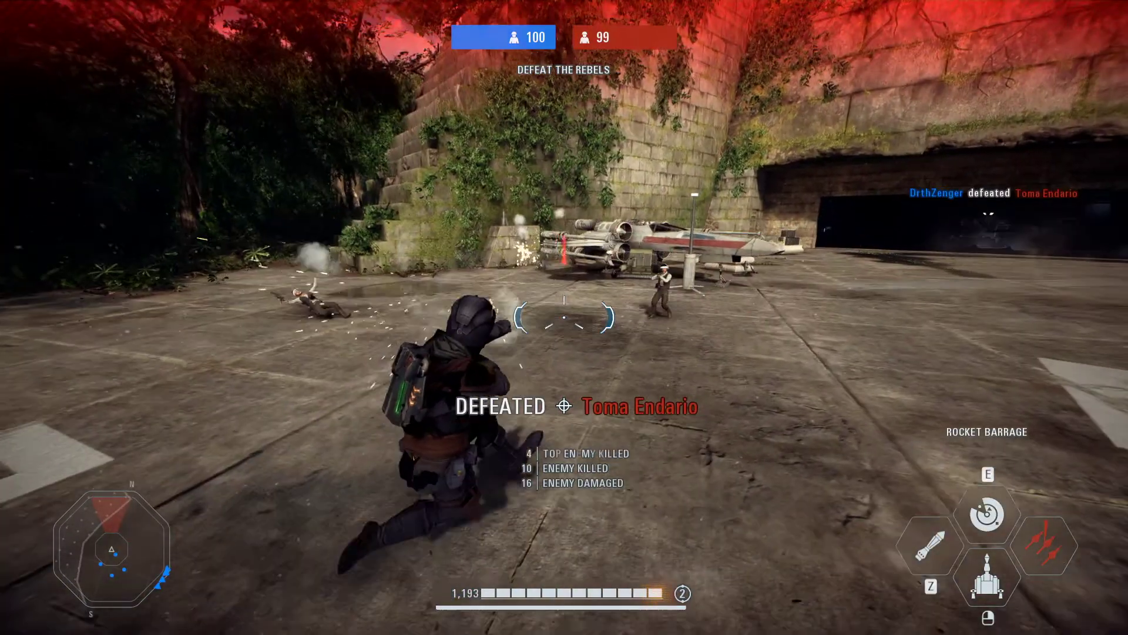
pyautogui.press('w')
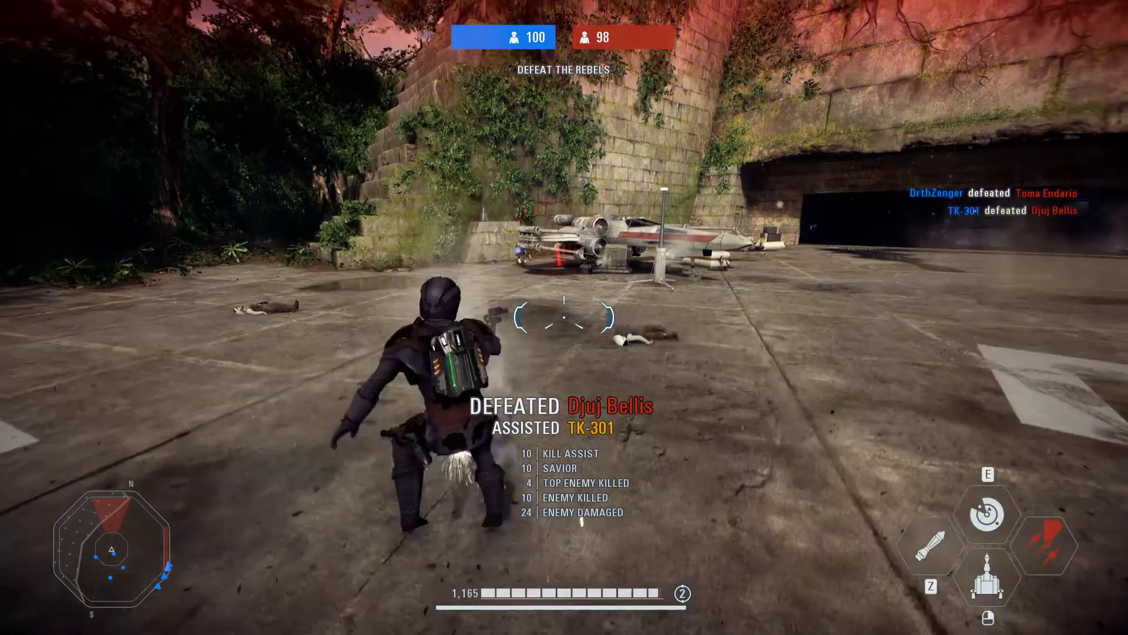
pyautogui.press('w')
pyautogui.press('w')
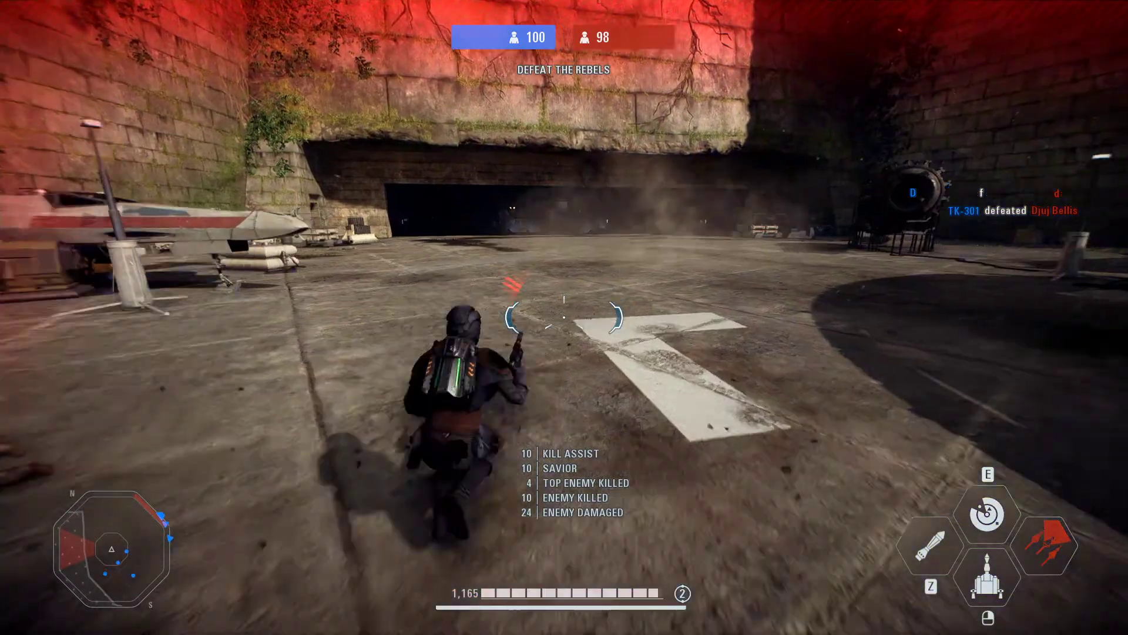
# Run across the temple courtyard past the parked X-wings and activate Boba Fett's For the Hunt ability.
pyautogui.press('w')
pyautogui.press('alt')
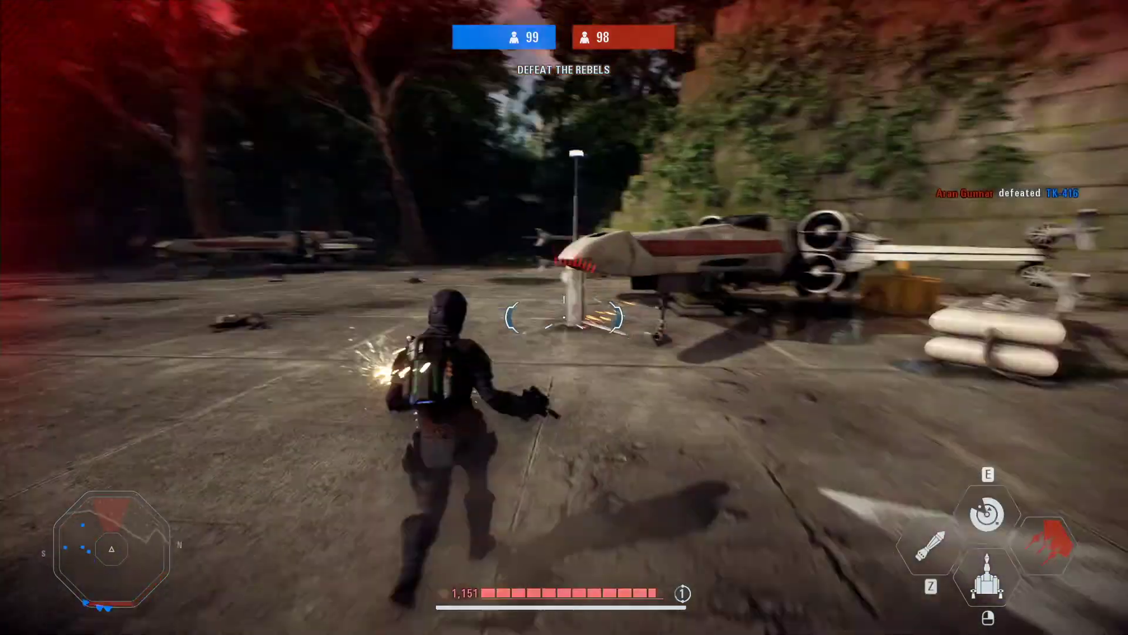
pyautogui.press('alt')
pyautogui.press('w')
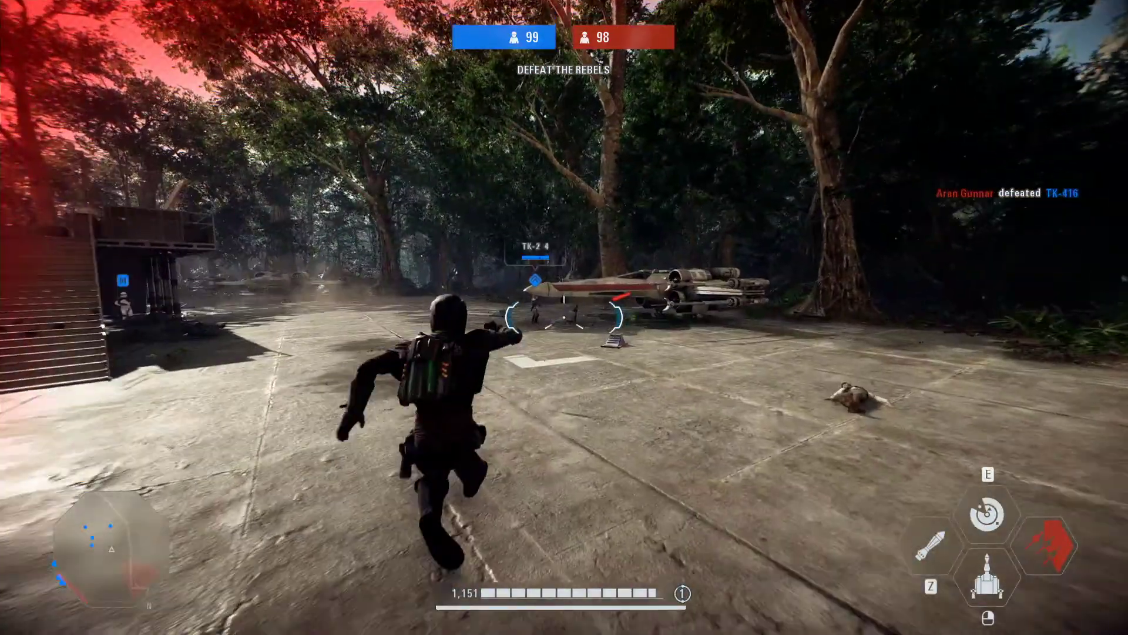
pyautogui.press('w')
pyautogui.press('e')
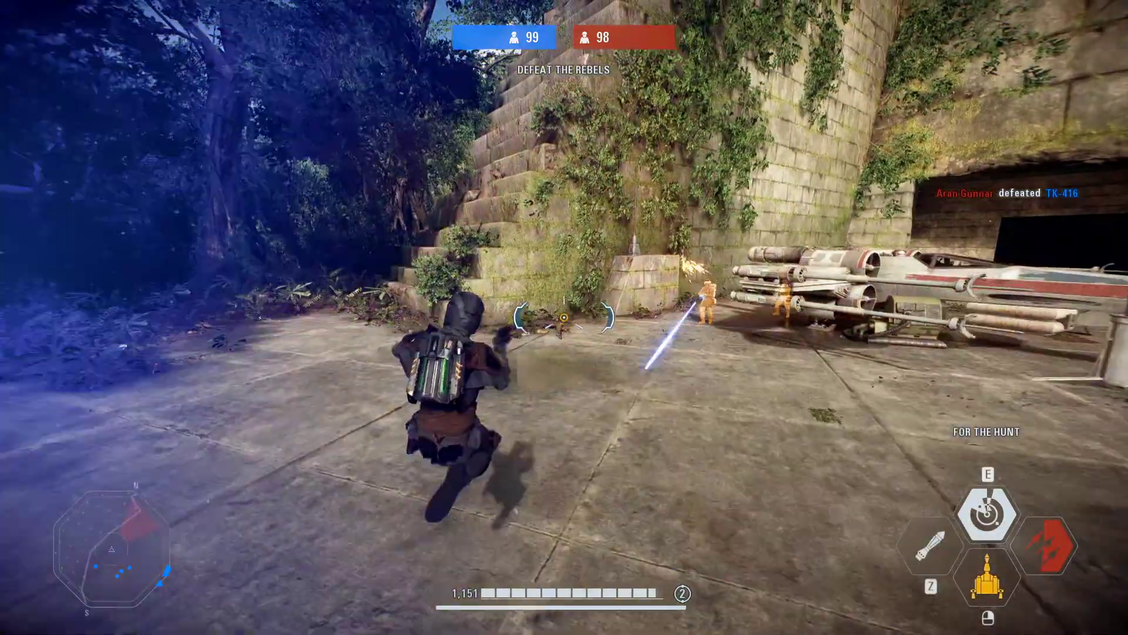
# Fight the rebels beside the X-wing with the Concussion Rocket and close-range attacks to check the modded character in combat.
pyautogui.press('w')
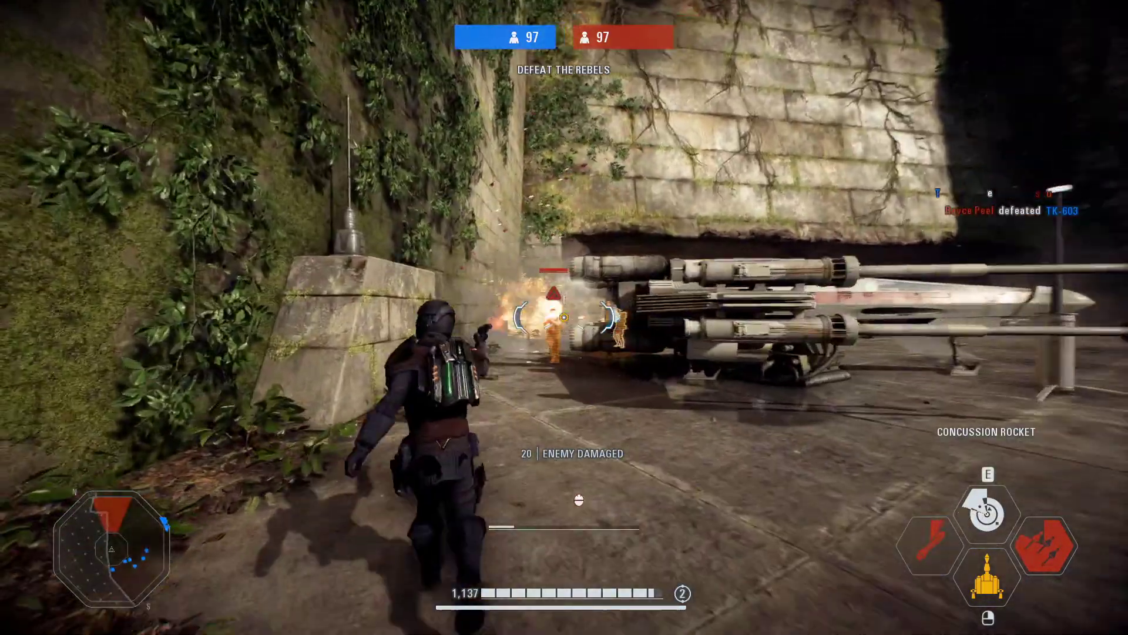
pyautogui.press('w')
pyautogui.press('e')
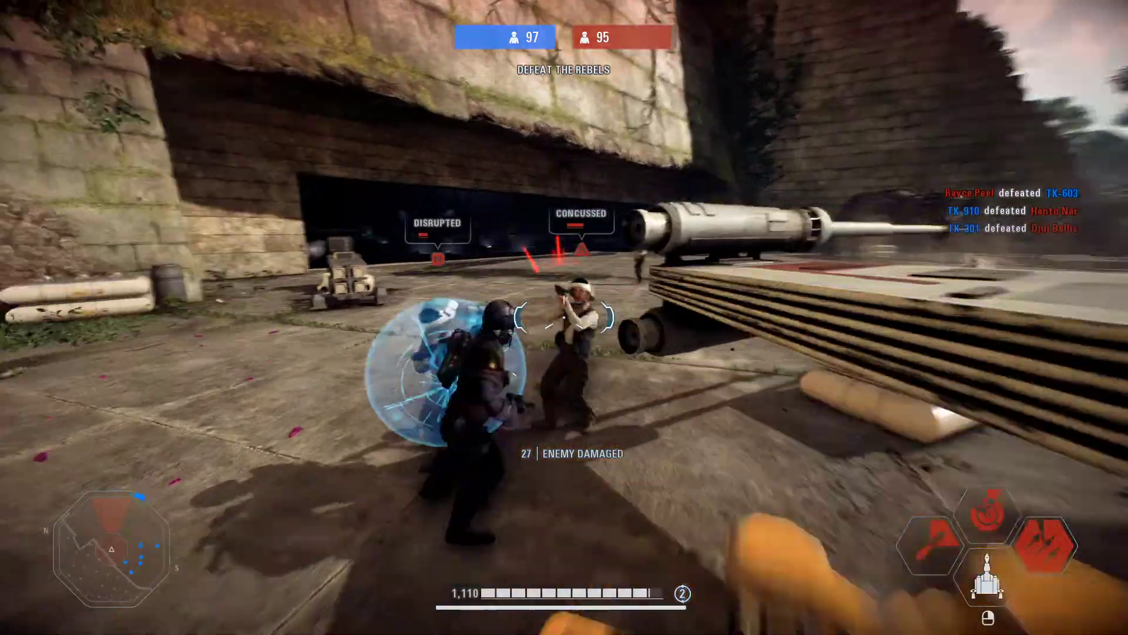
pyautogui.press('w')
pyautogui.click(564, 317)
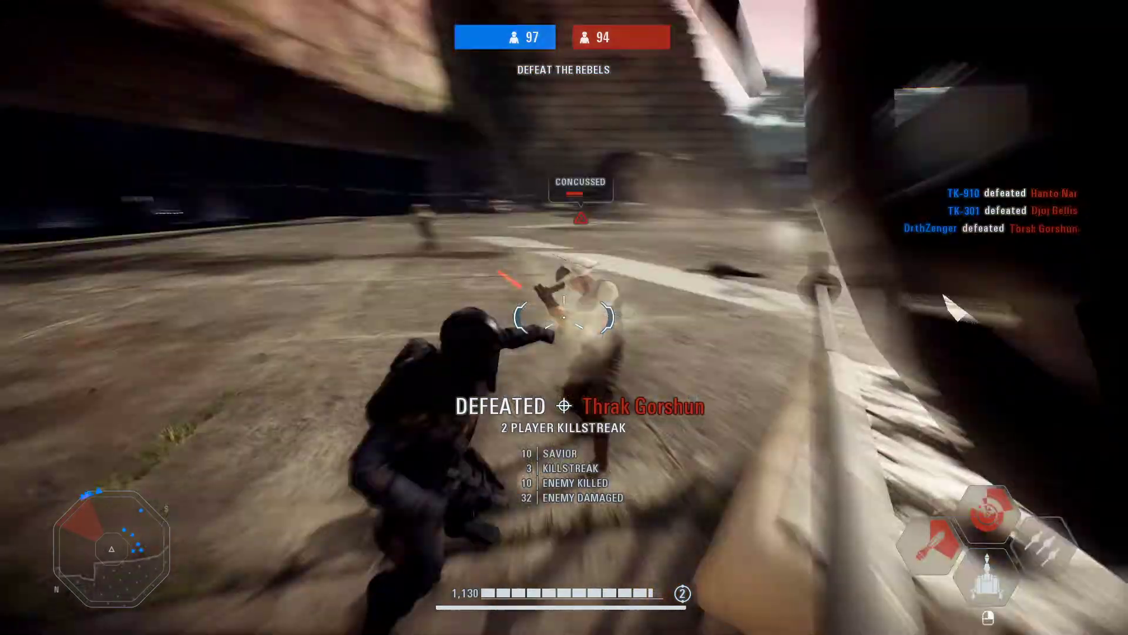
pyautogui.click(564, 317)
pyautogui.click(564, 317)
pyautogui.press('w')
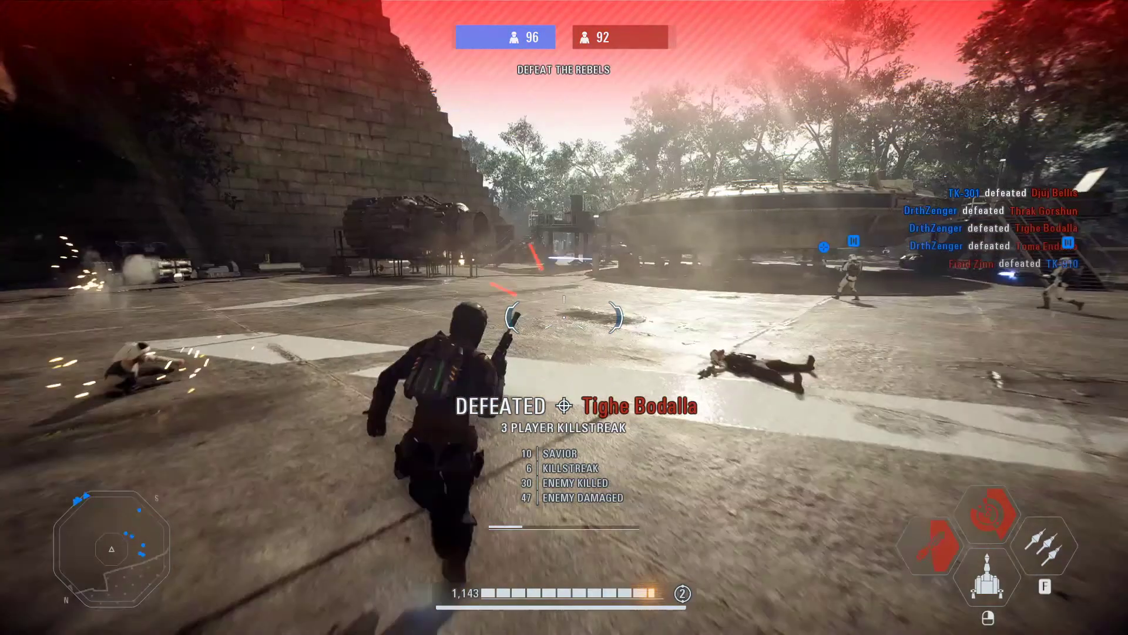
# Walk around outside the hangar entrance and examine the custom blaster and the aiming pose from several angles.
pyautogui.press('w')
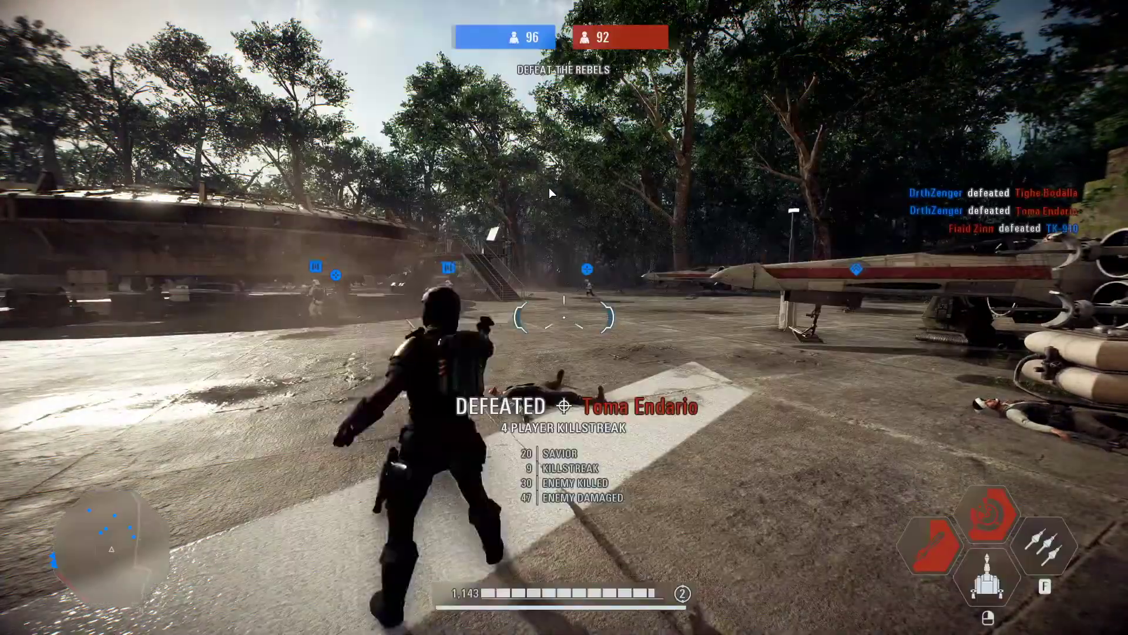
pyautogui.press('w')
pyautogui.press('s')
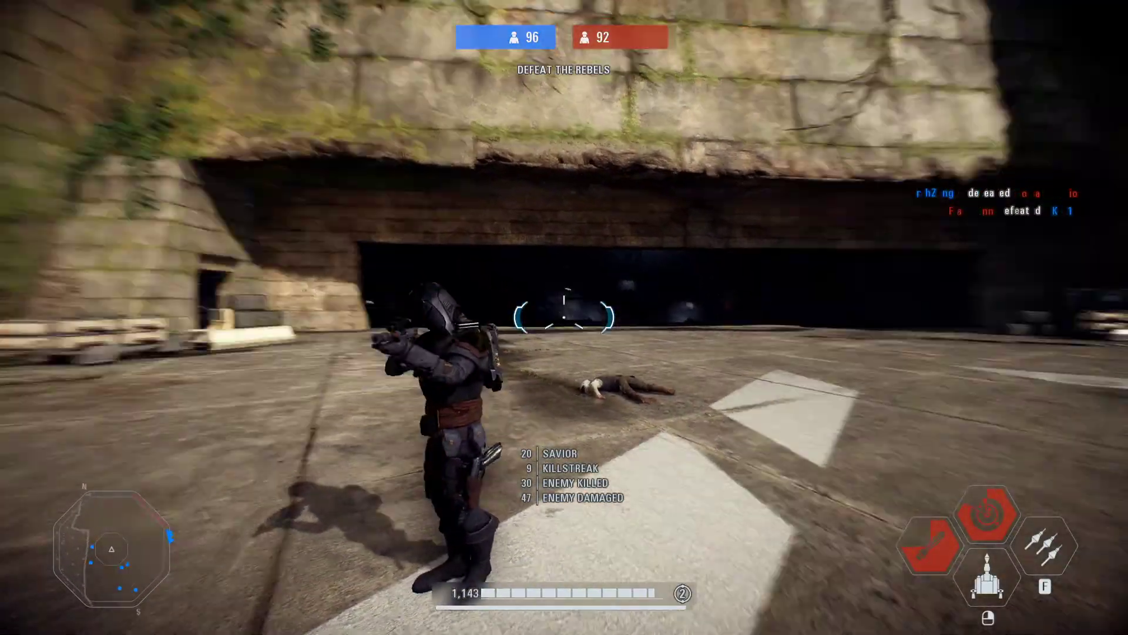
pyautogui.press('w')
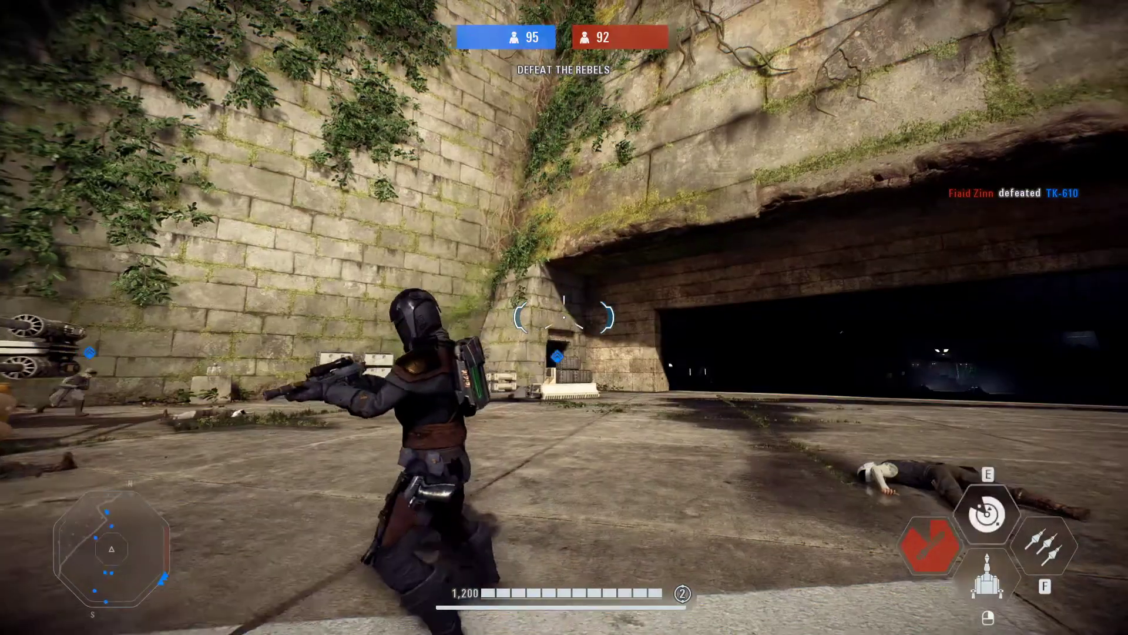
pyautogui.press('w')
pyautogui.press('w')
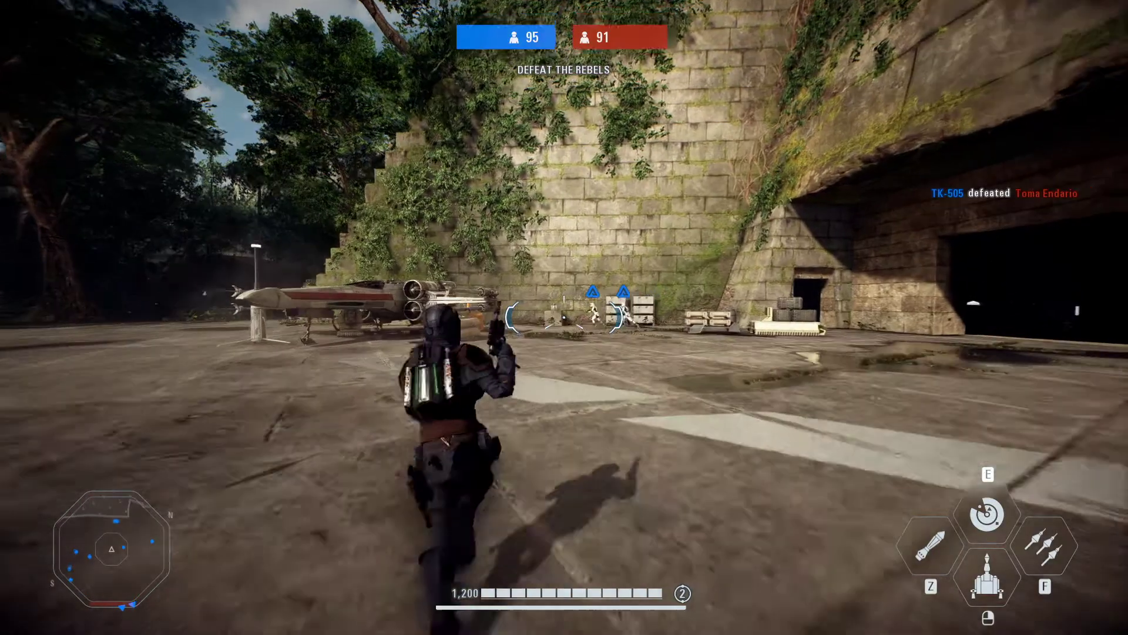
# Sprint past the X-wings to the vine-covered wall and jump there, examining how the waist flap deforms with the legs.
pyautogui.press('w')
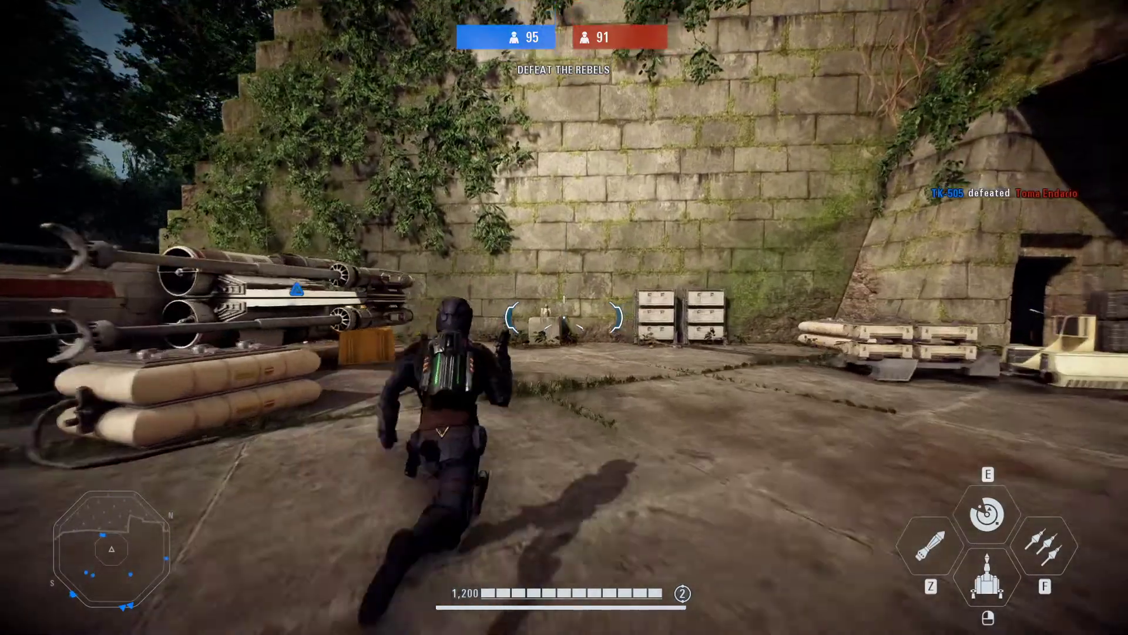
pyautogui.press('w')
pyautogui.press('w')
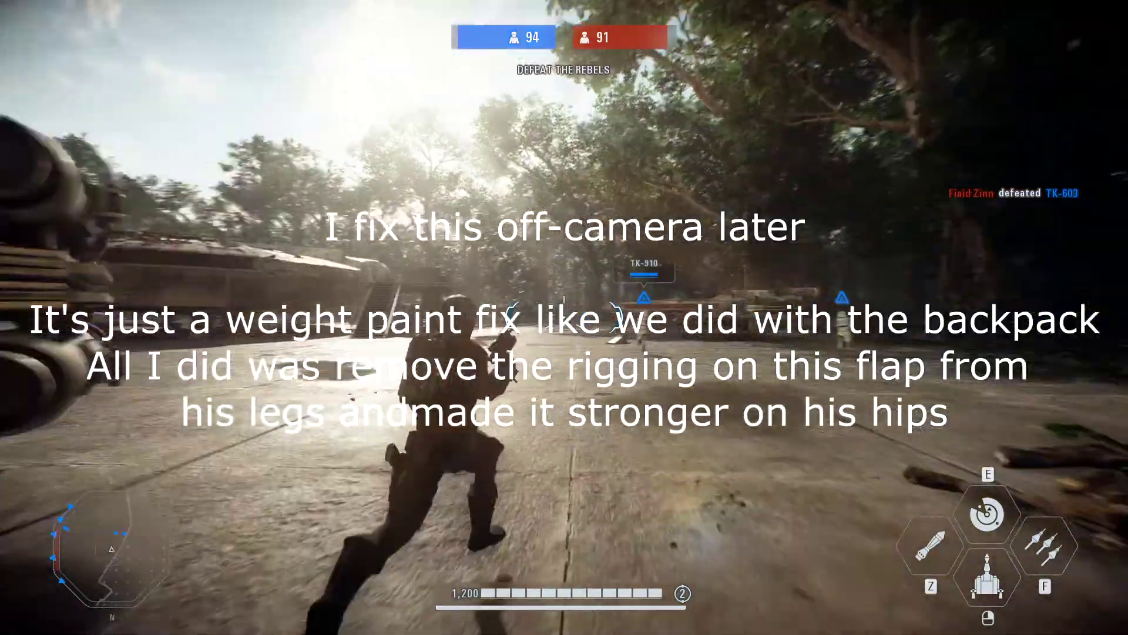
pyautogui.press('w')
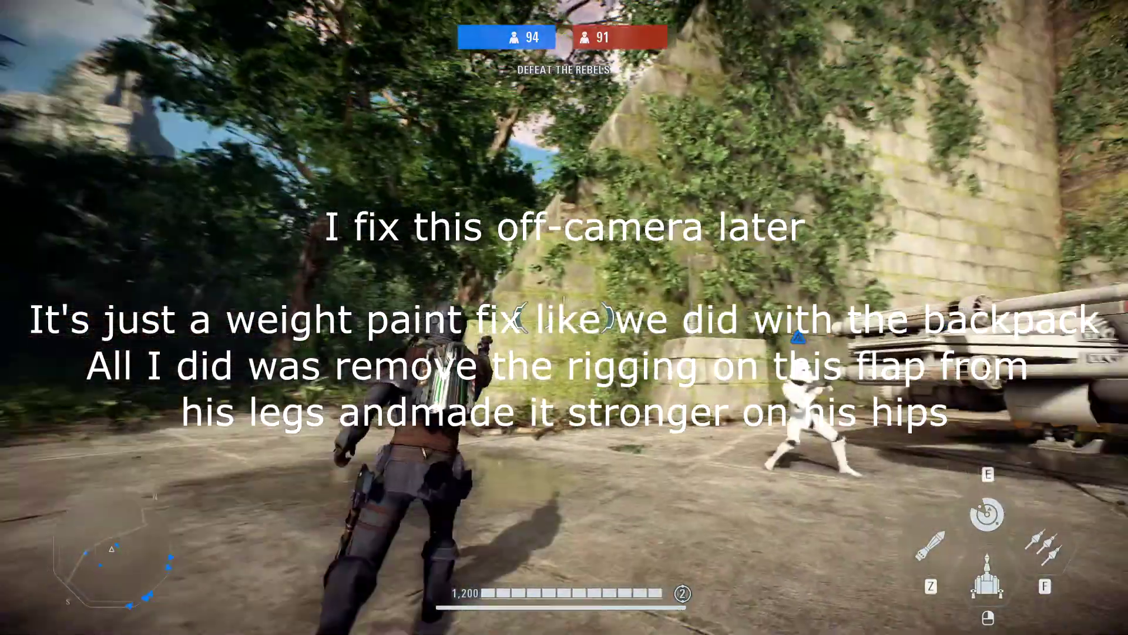
pyautogui.press('w')
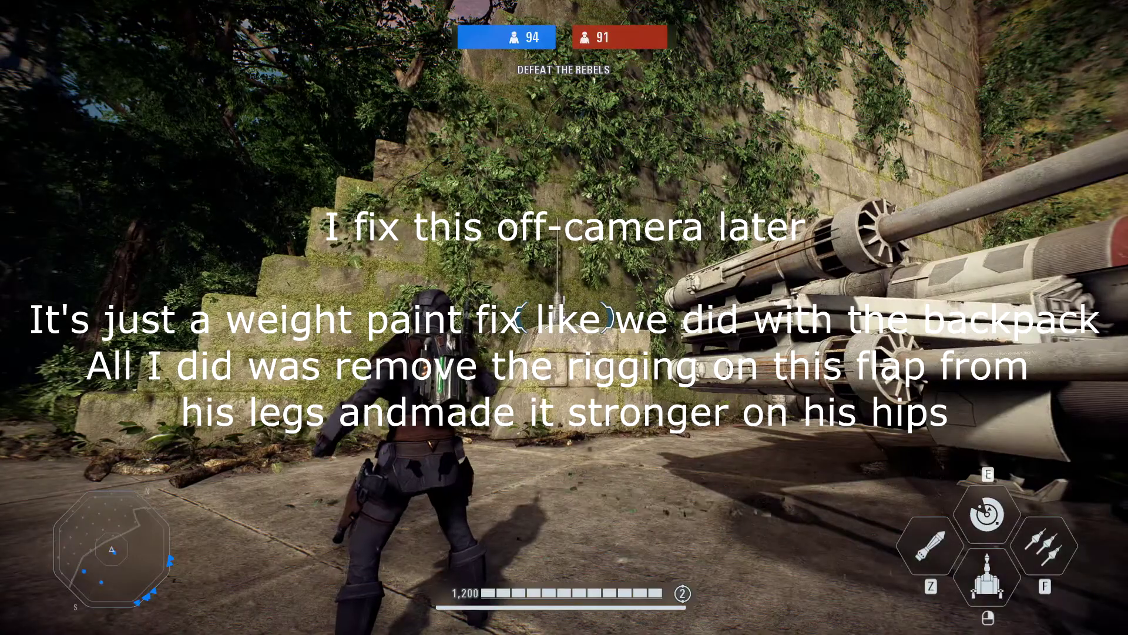
pyautogui.press('space')
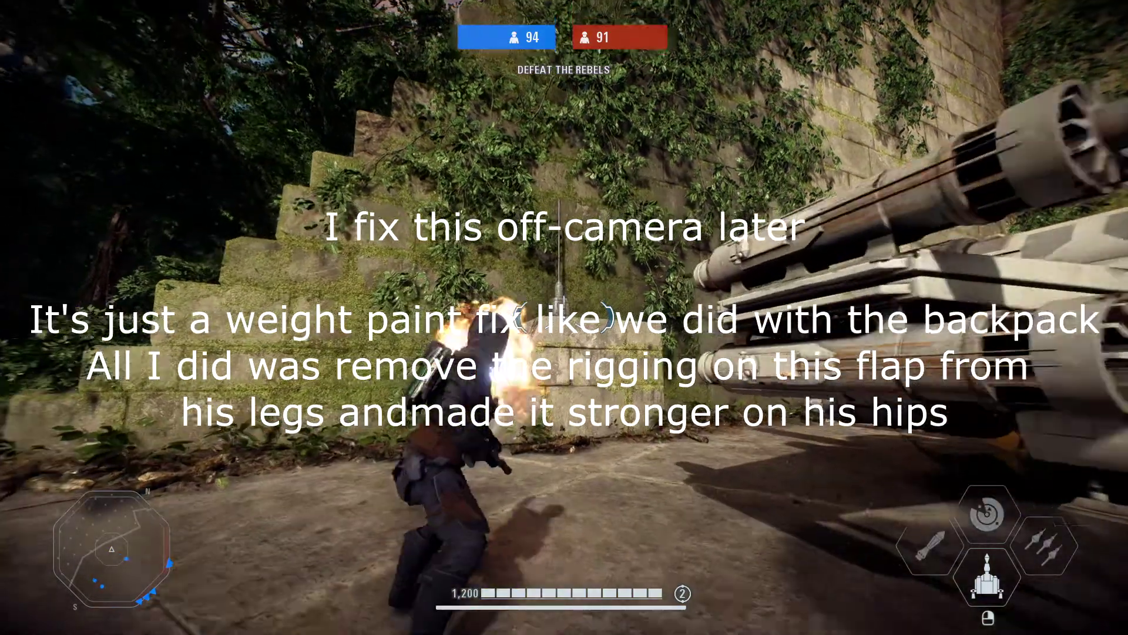
pyautogui.press('w')
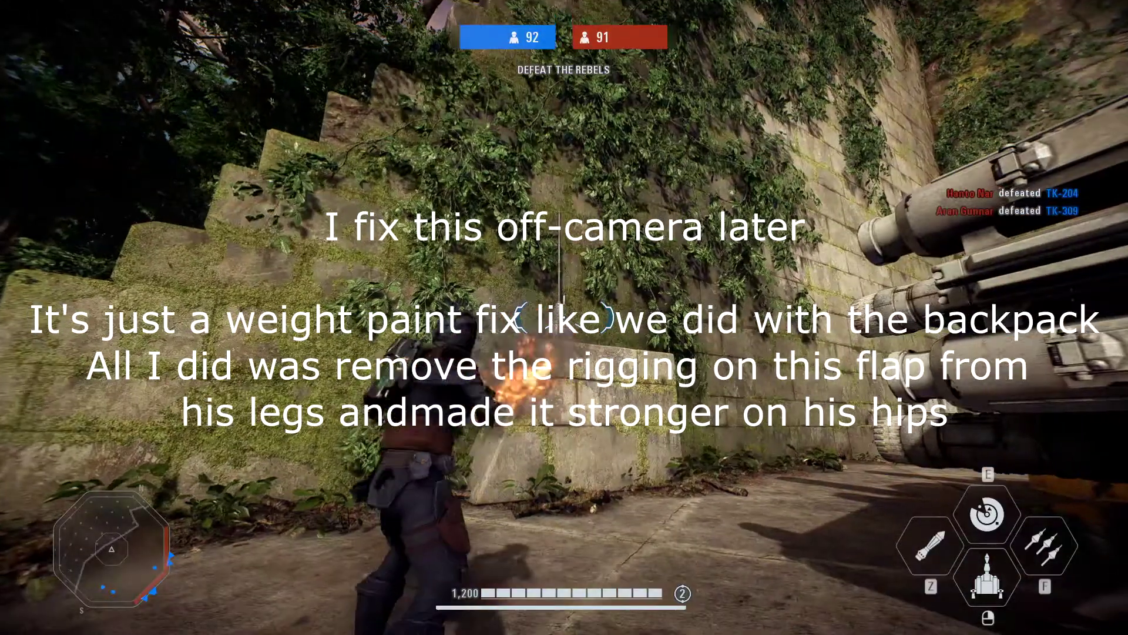
pyautogui.press('w')
# Run across the courtyard to the large engine and the metal stairs, examining the outfit and pistol during movement.
pyautogui.press('w')
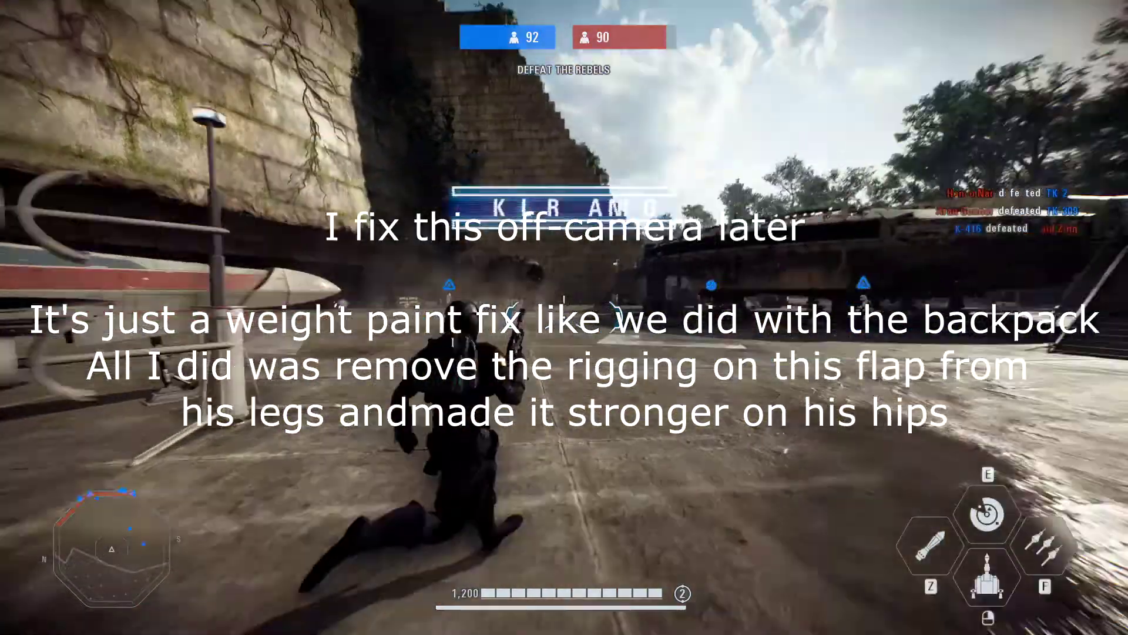
pyautogui.press('w')
pyautogui.press('w')
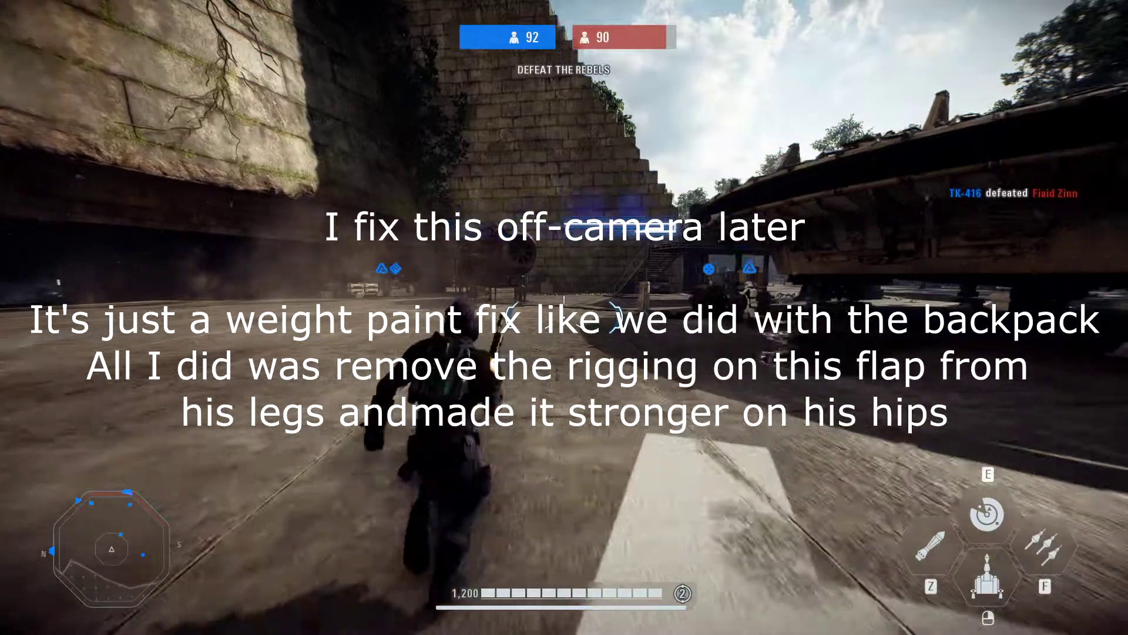
pyautogui.press('c')
pyautogui.press('w')
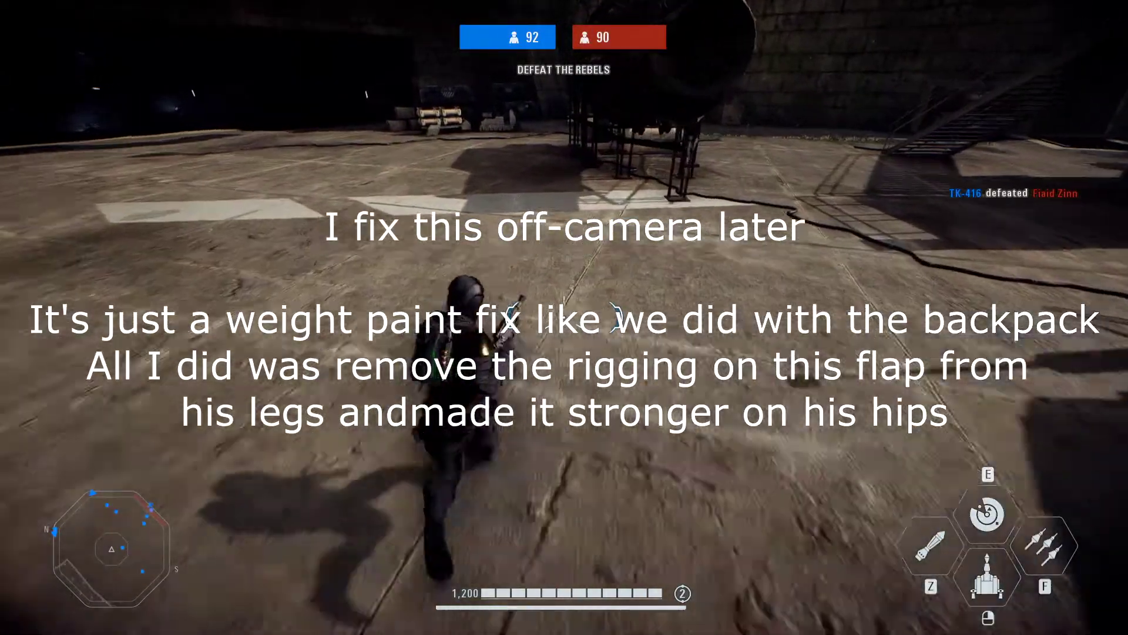
pyautogui.press('w')
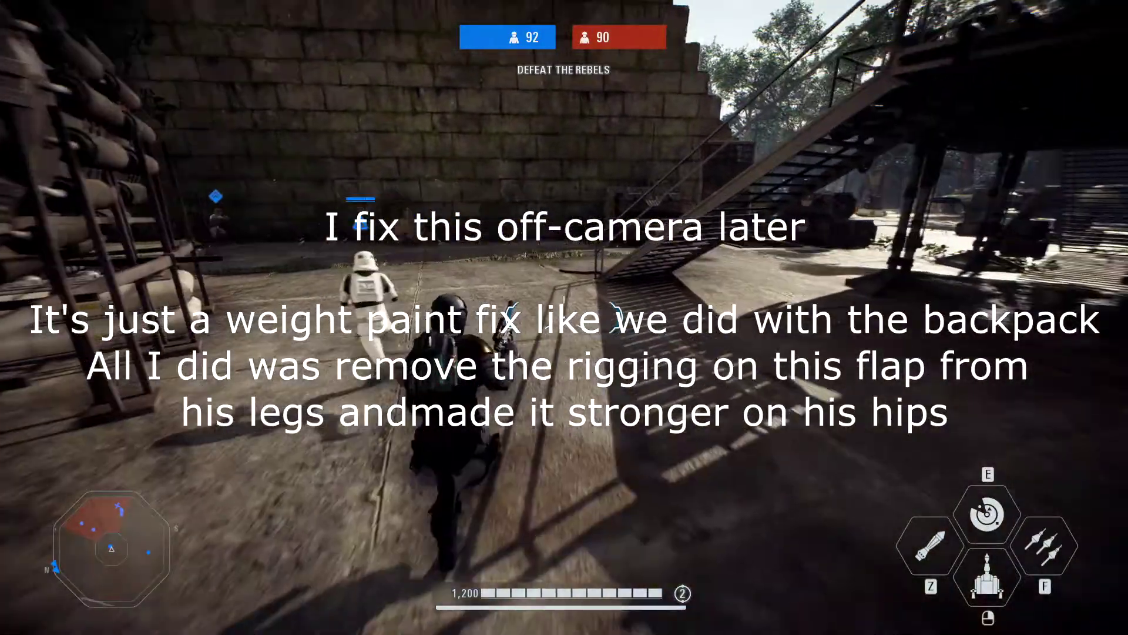
pyautogui.press('w')
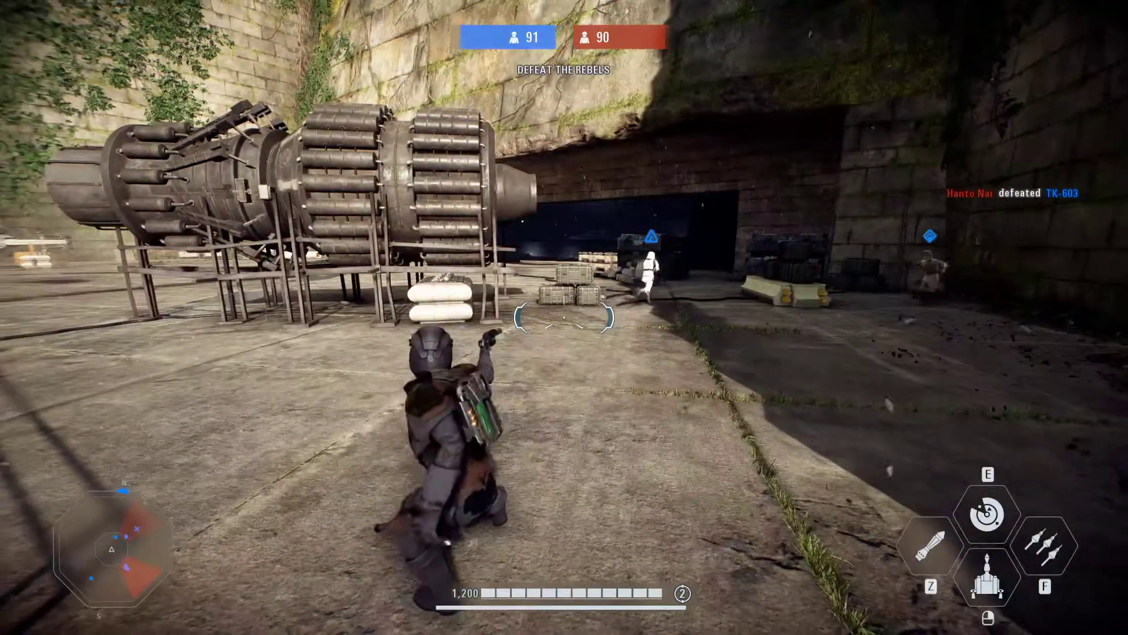
# Climb the metal stairs onto the parked freighter and run over its hull to examine the character's running and jumping animations.
pyautogui.press('w')
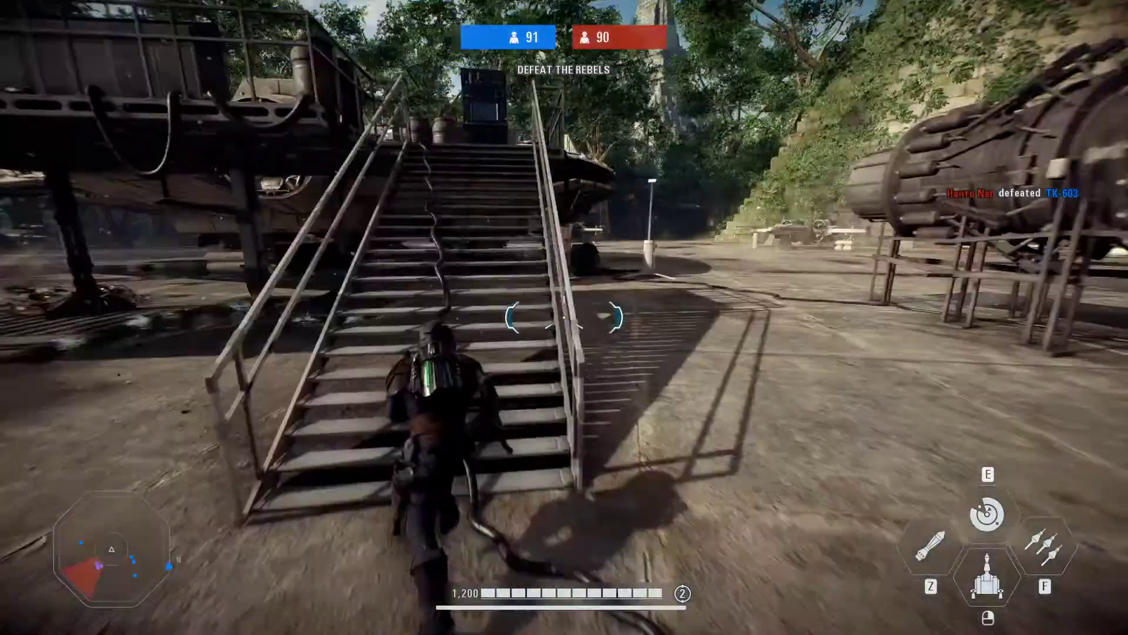
pyautogui.press('w')
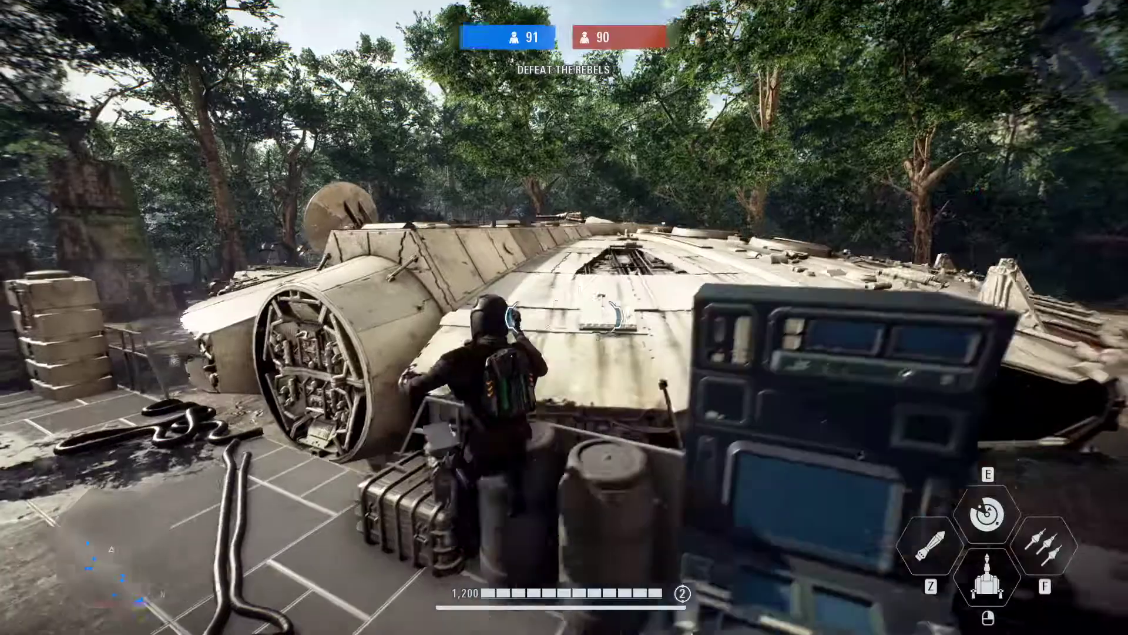
pyautogui.press('w')
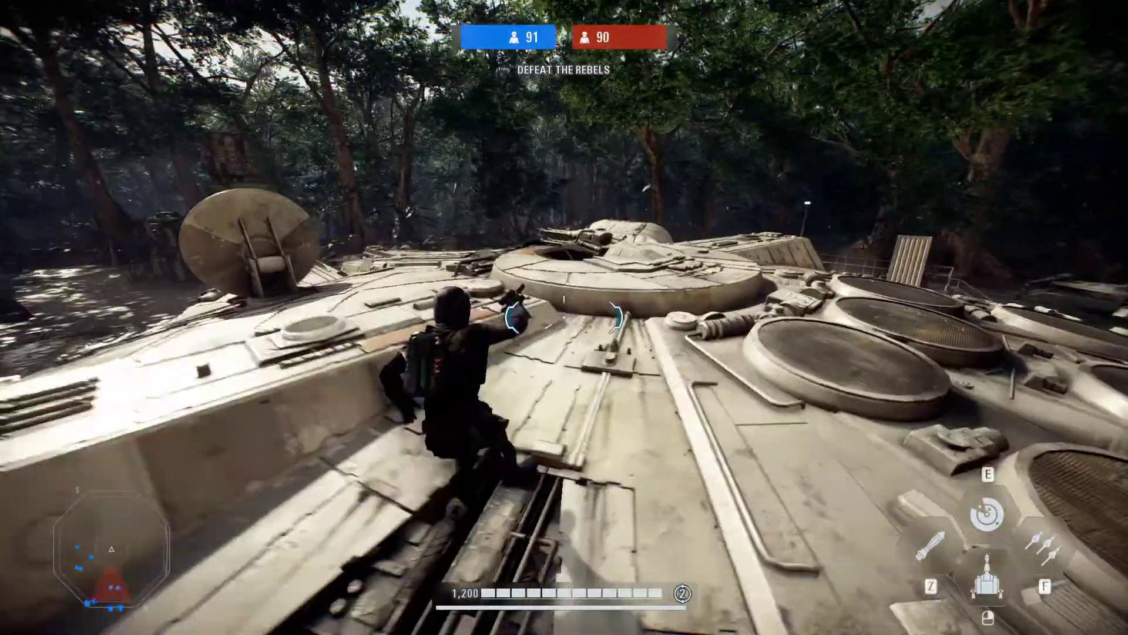
pyautogui.press('w')
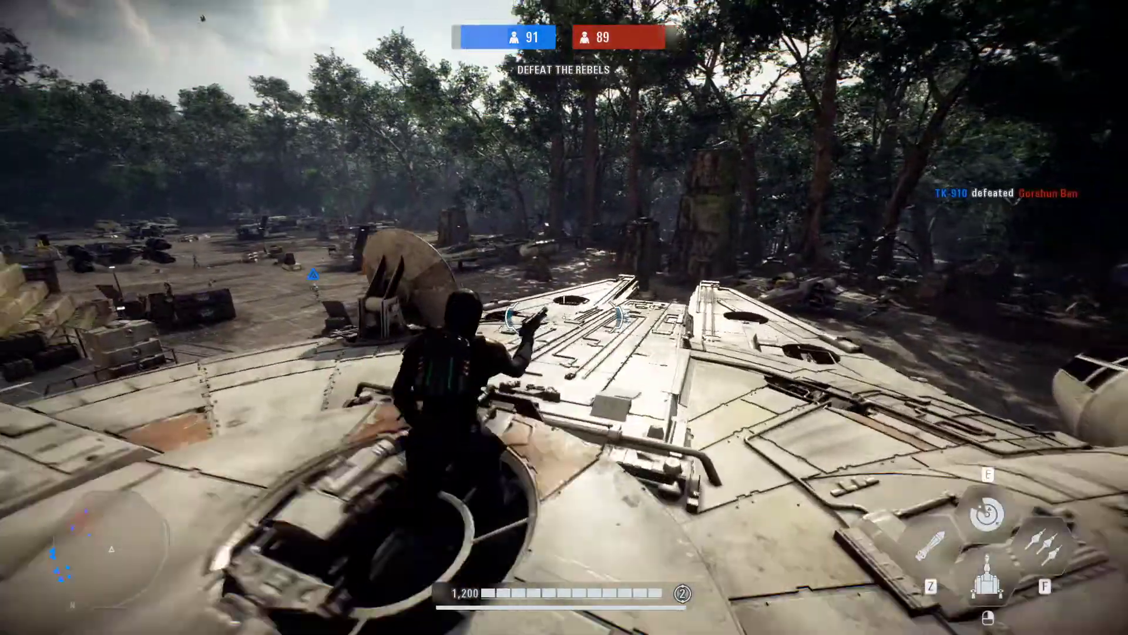
pyautogui.press('w')
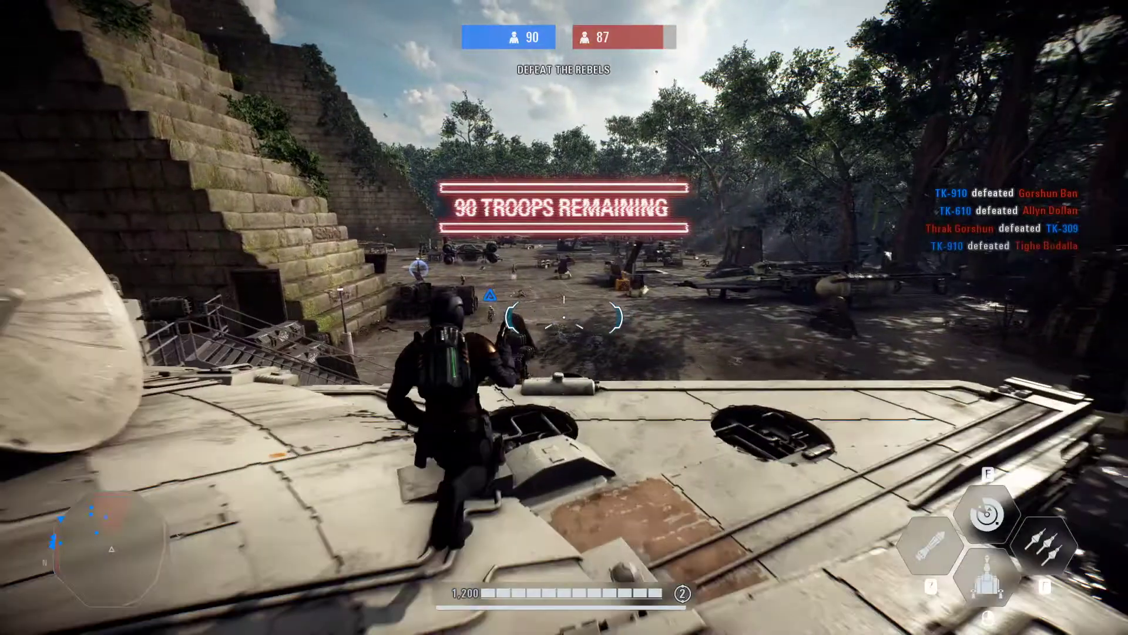
pyautogui.press('w')
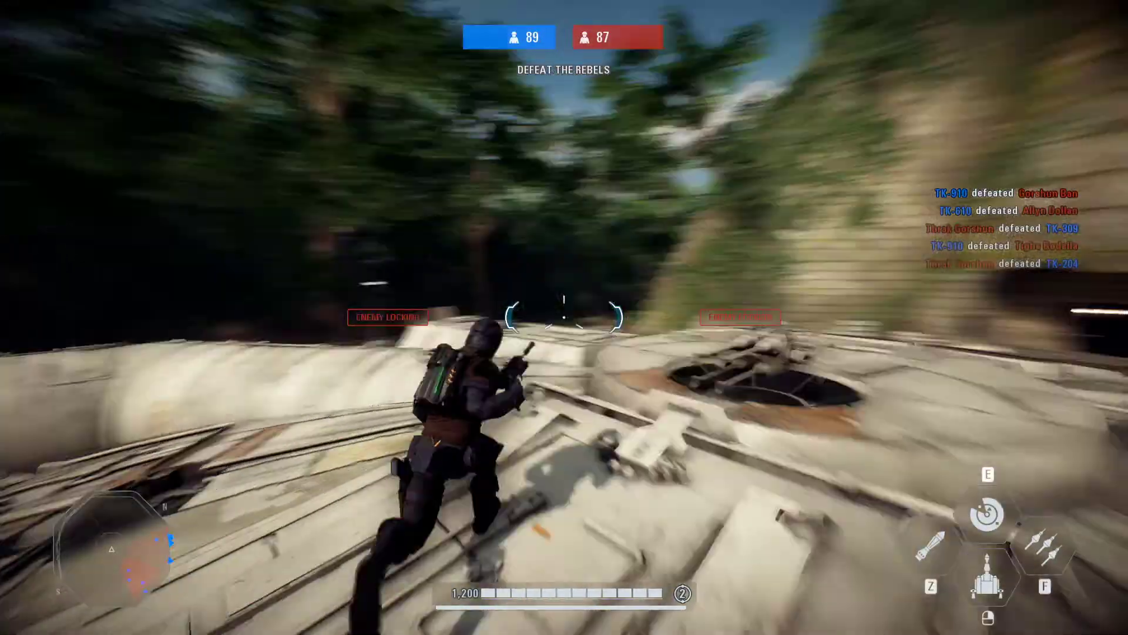
pyautogui.press('w')
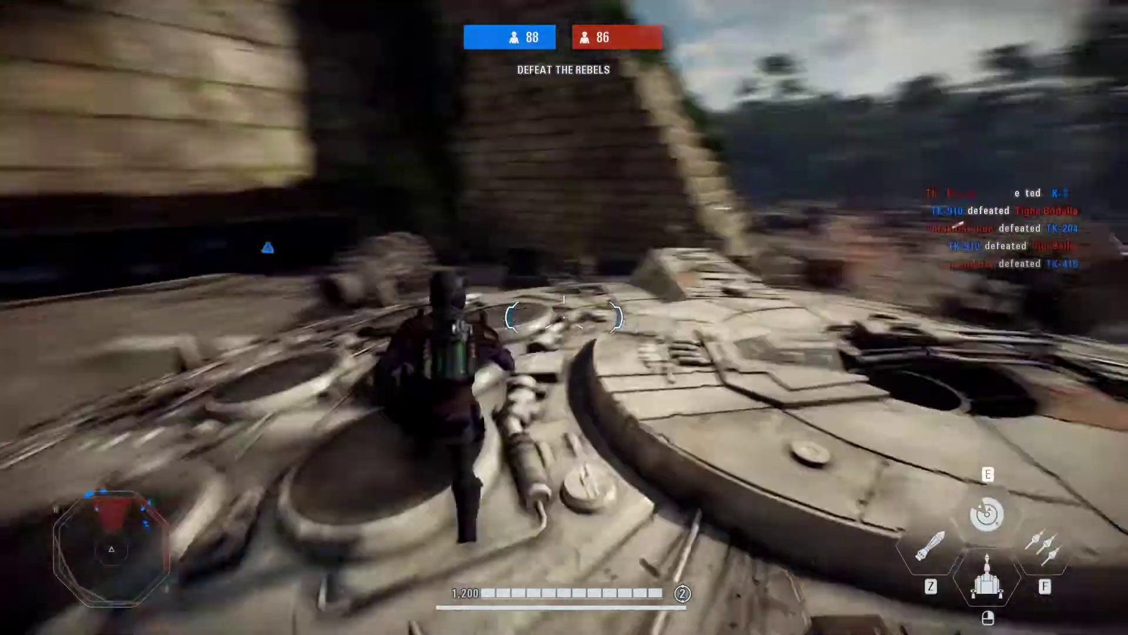
pyautogui.press('w')
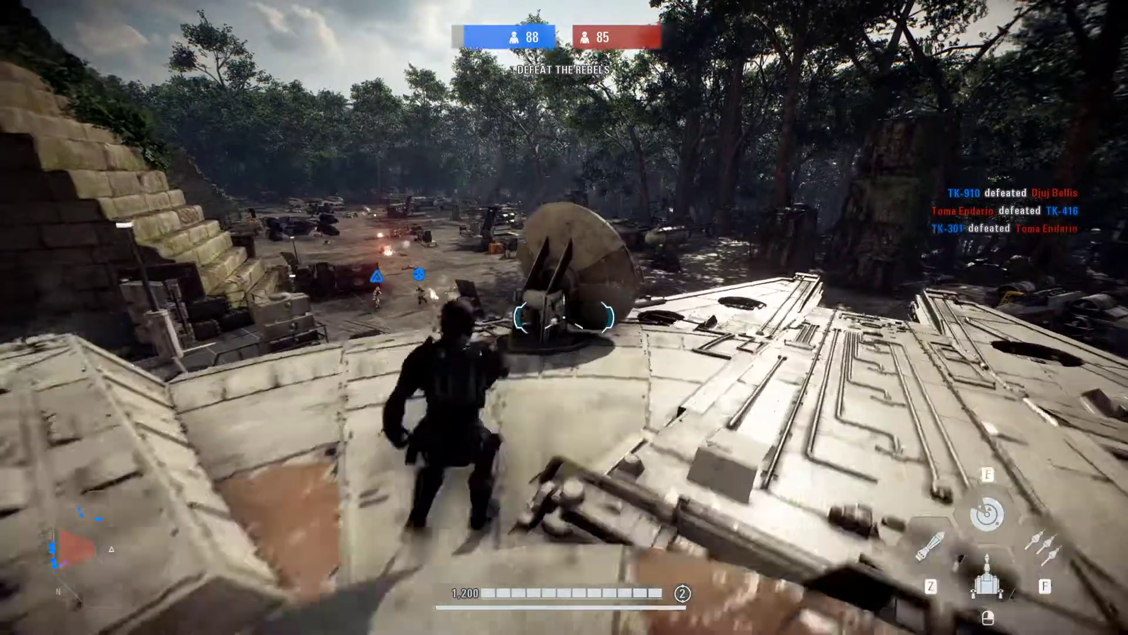
pyautogui.press('w')
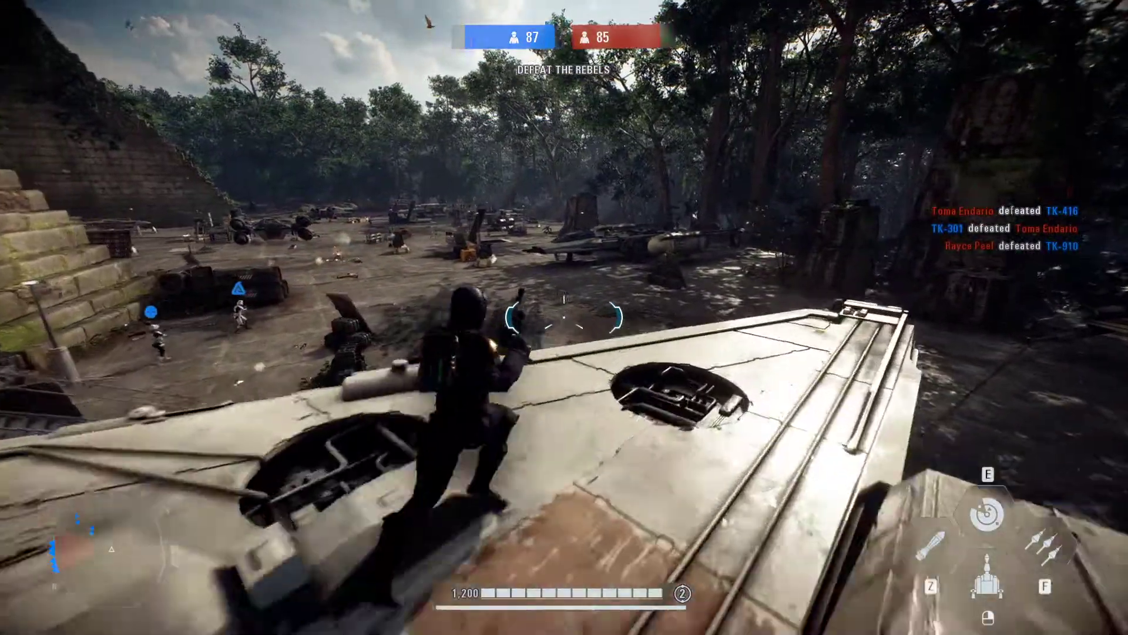
pyautogui.press('w')
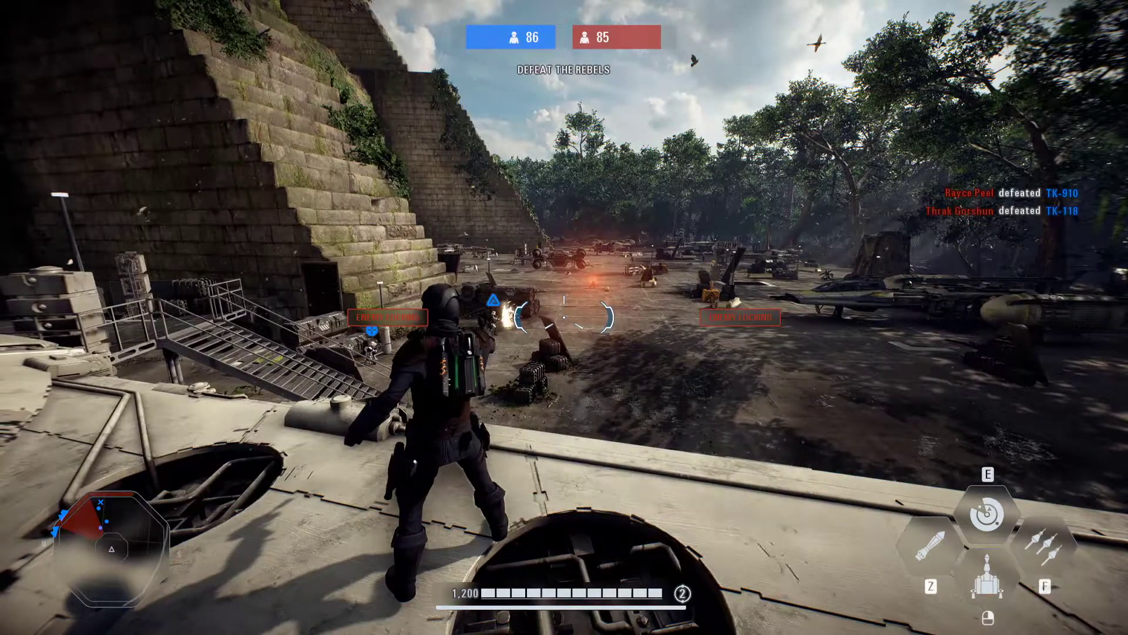